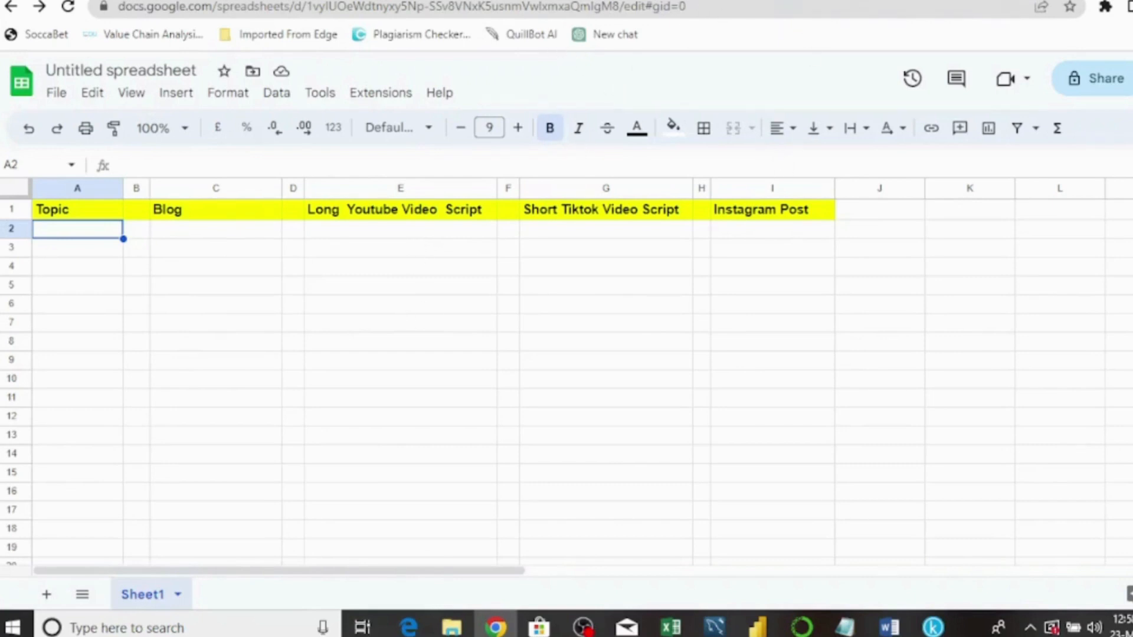
- In a new Chrome tab, enter openai.com/api to reach the OpenAI product page
key("ctrl+t")
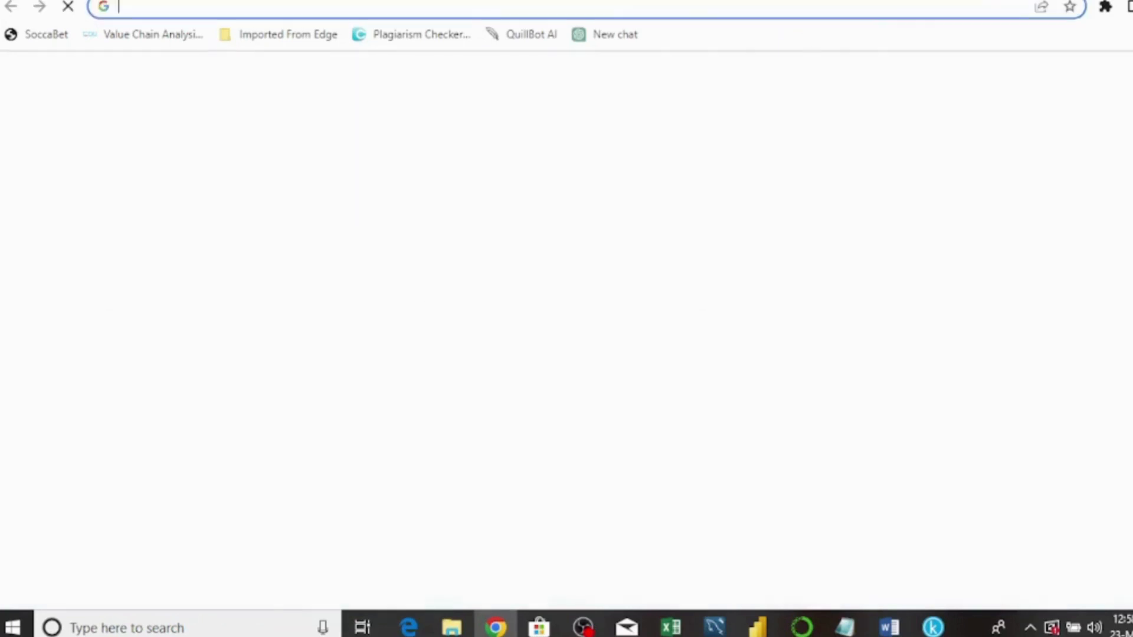
left_click(426, 335)
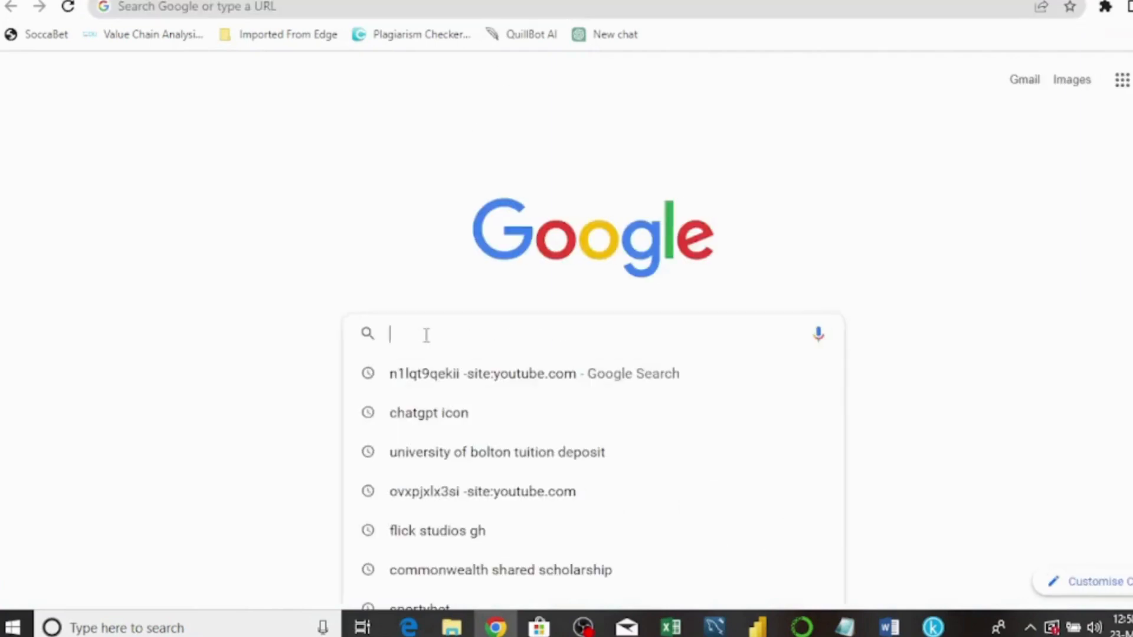
type("op")
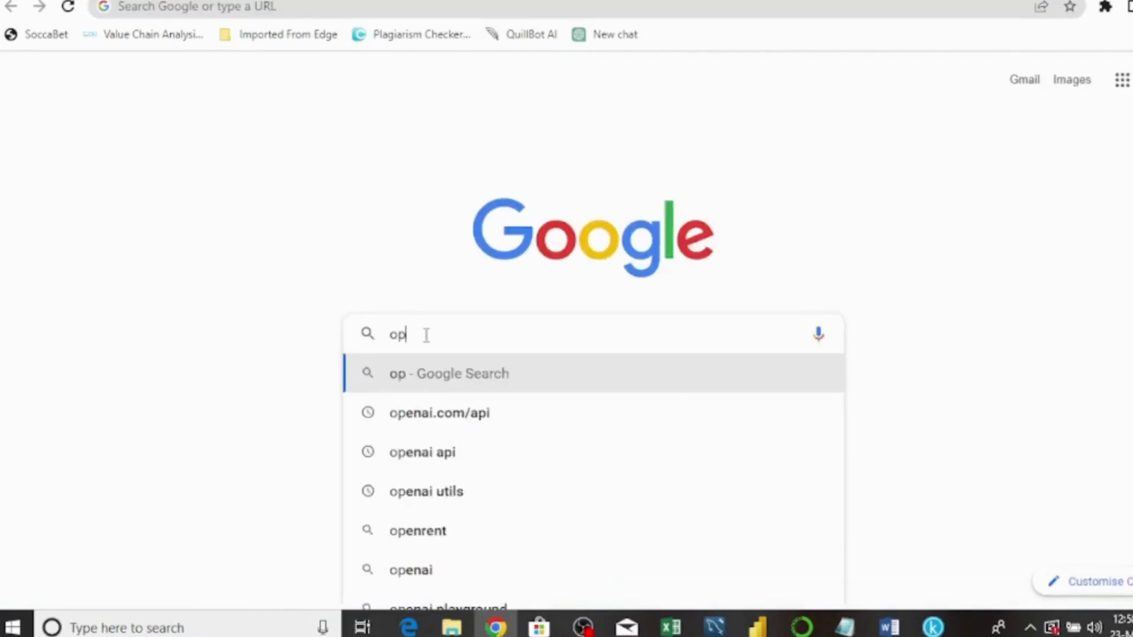
type("en")
key("BackSpace")
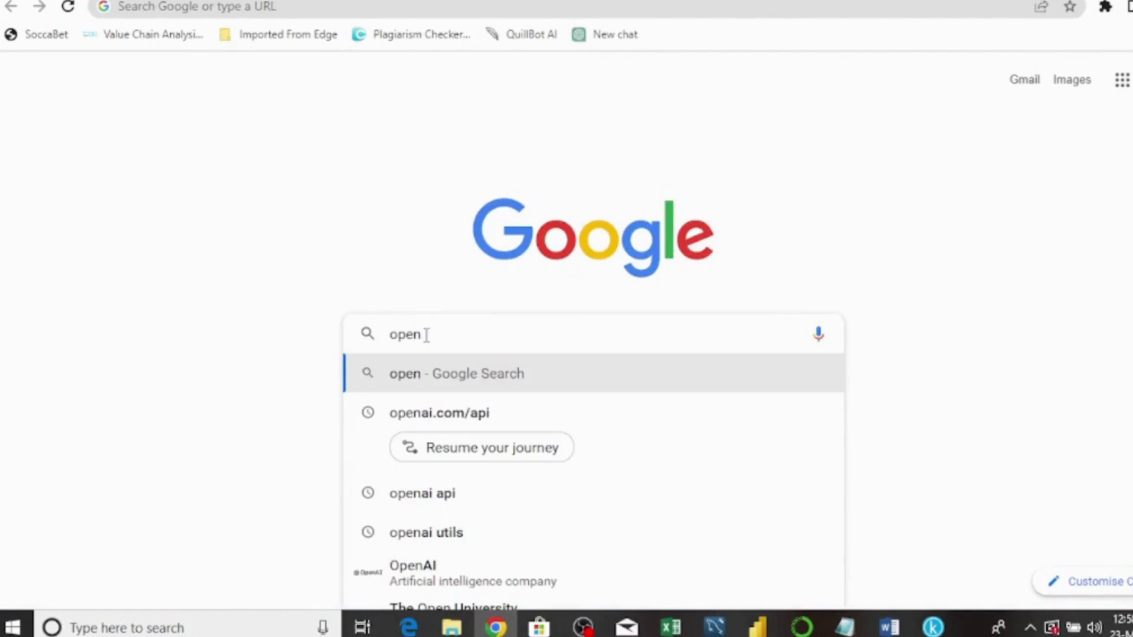
type("ai")
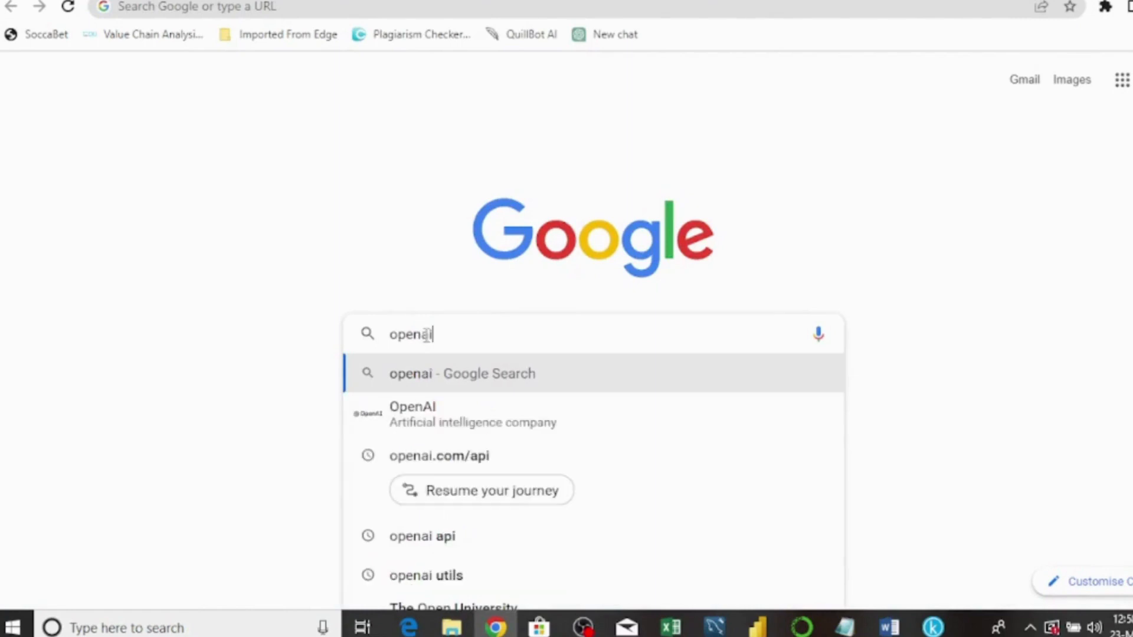
type(".")
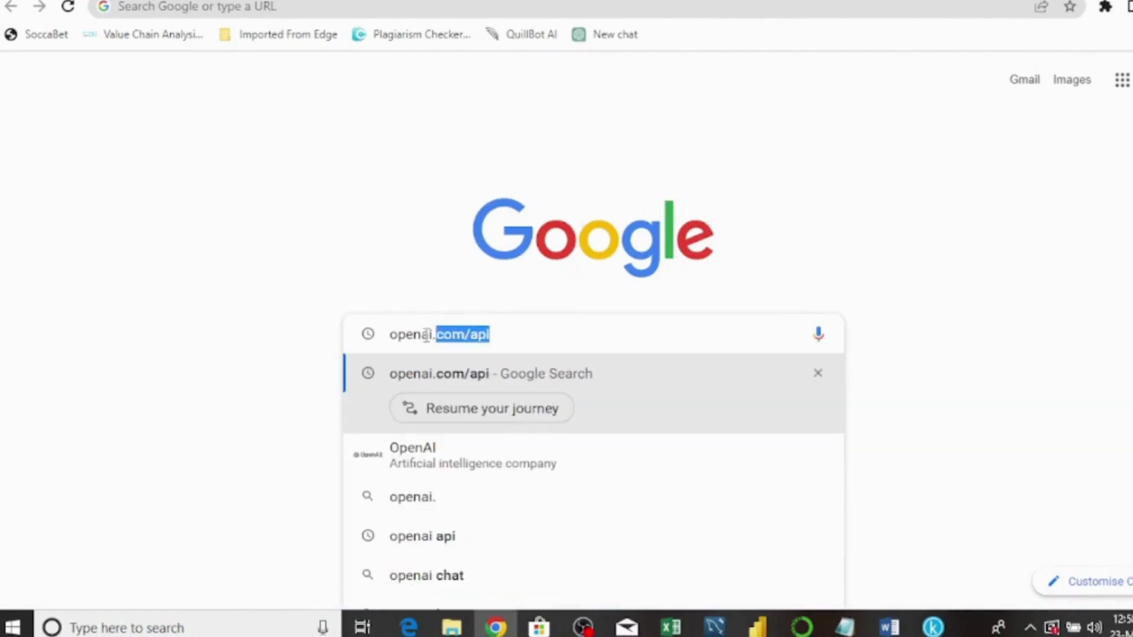
type("com/")
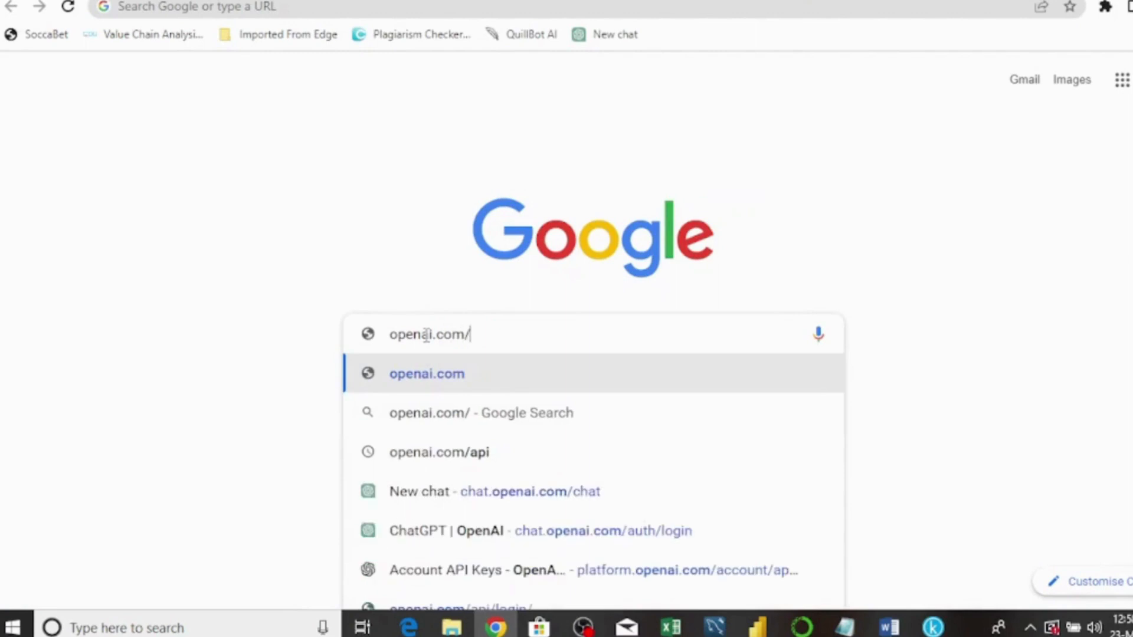
type("api")
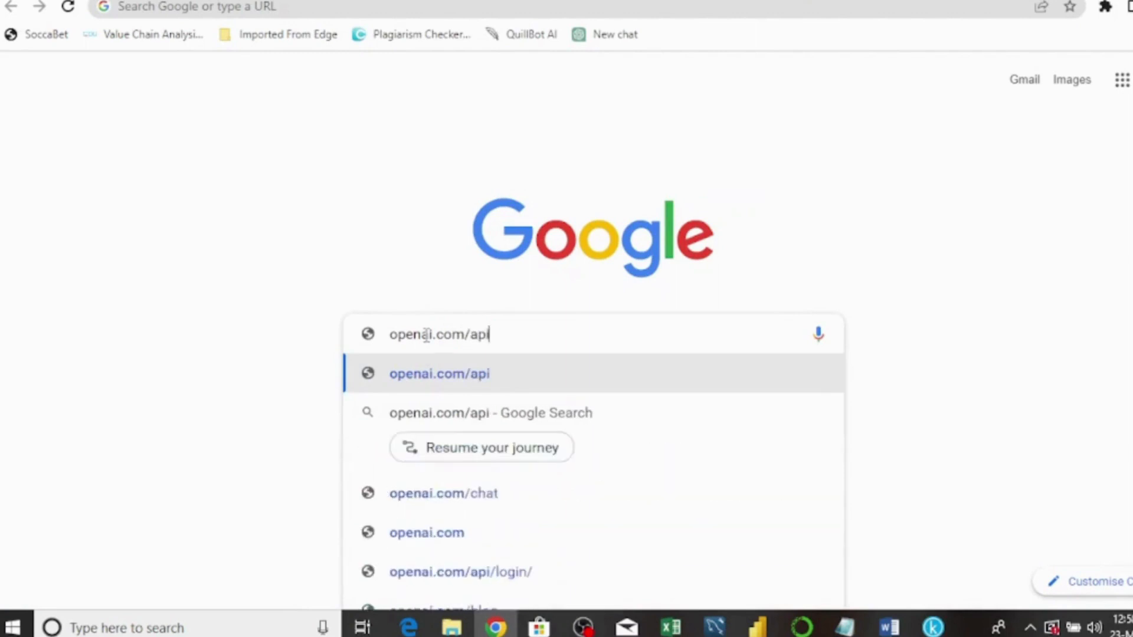
key("Return")
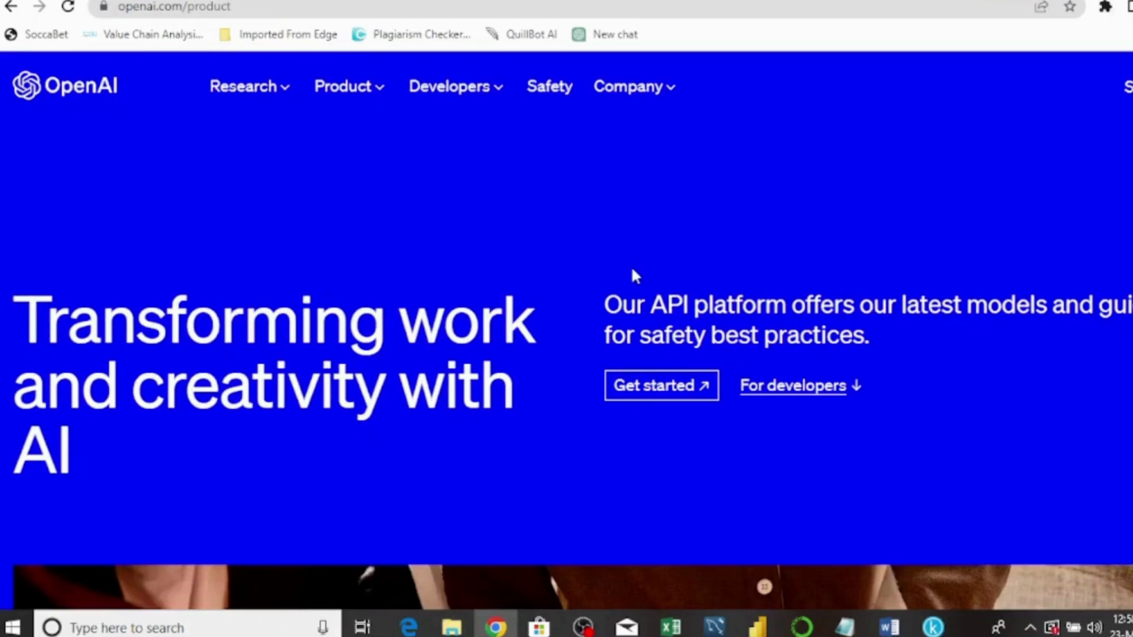
- Choose Get started, then Continue with Google to reach the 'Welcome to OpenAI' overview
left_click(630, 390)
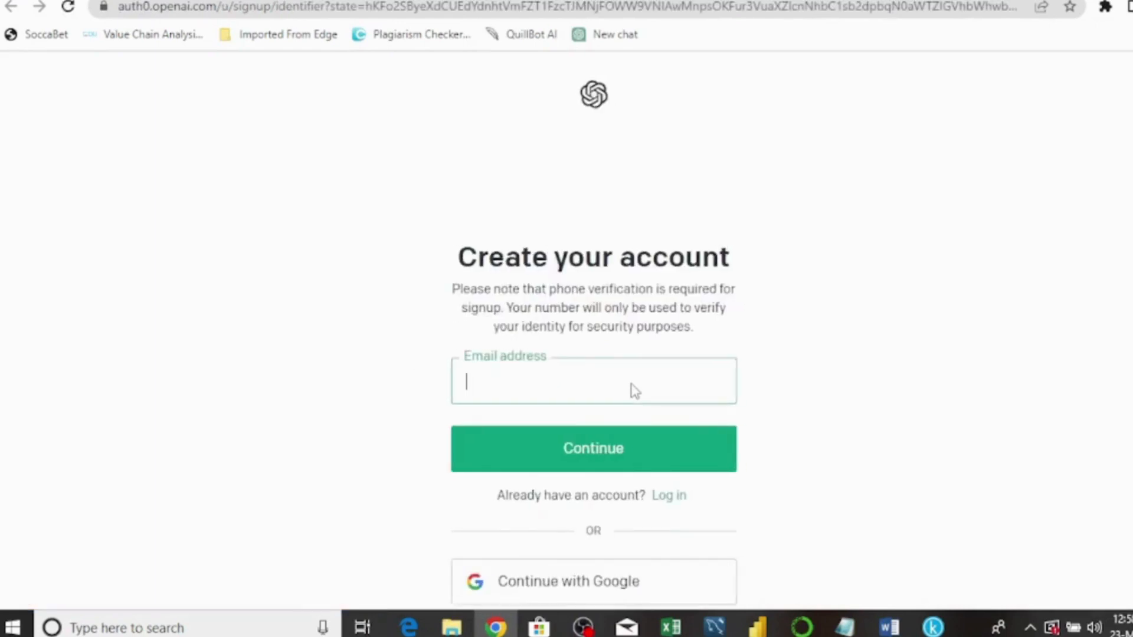
left_click(929, 351)
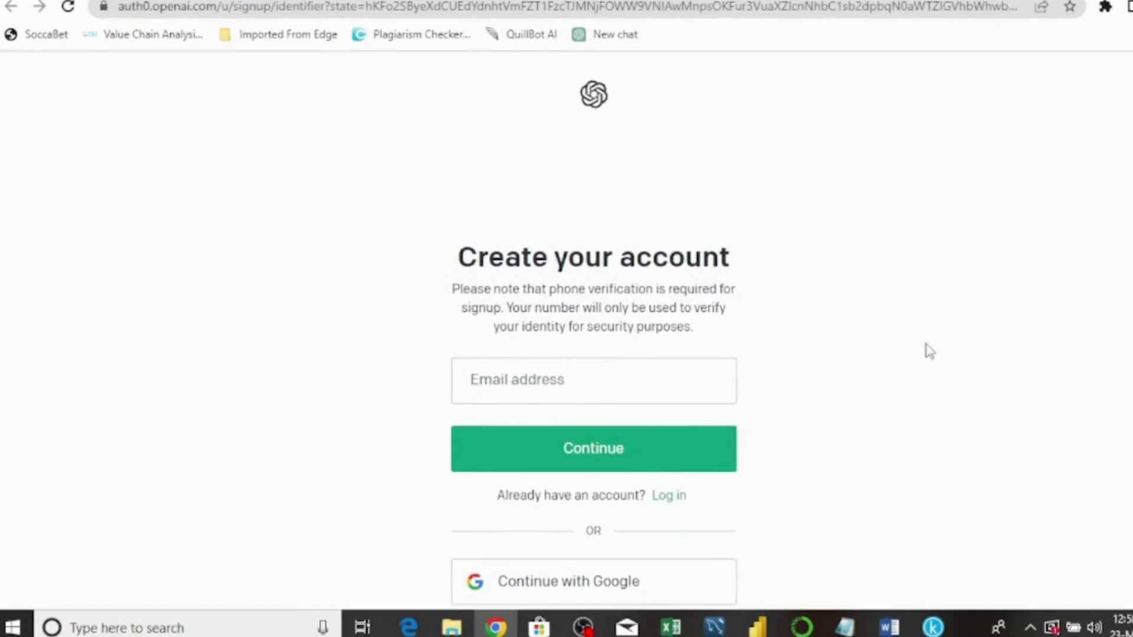
scroll(929, 351, "down", 3)
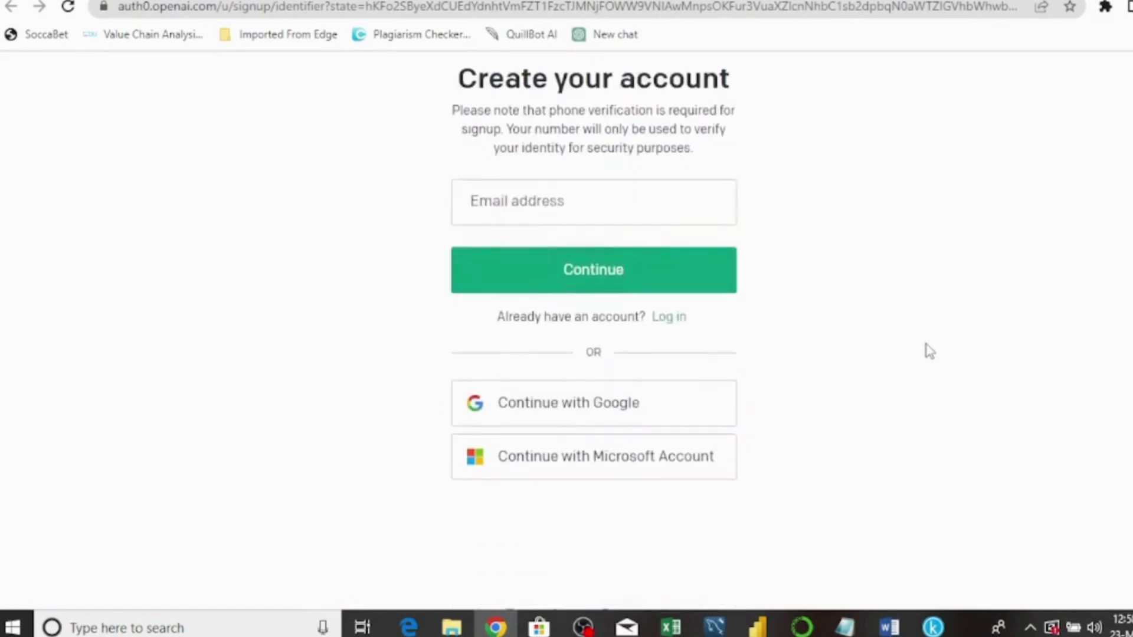
left_click(540, 404)
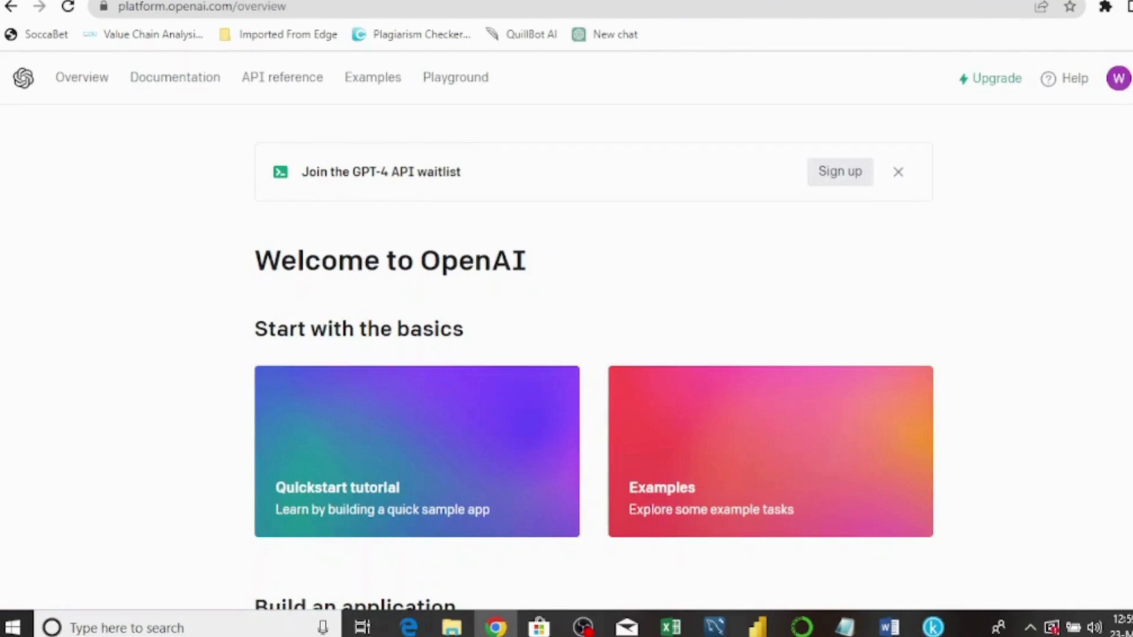
- Under View API keys in the profile menu, create a new secret key and copy it
left_click(1118, 79)
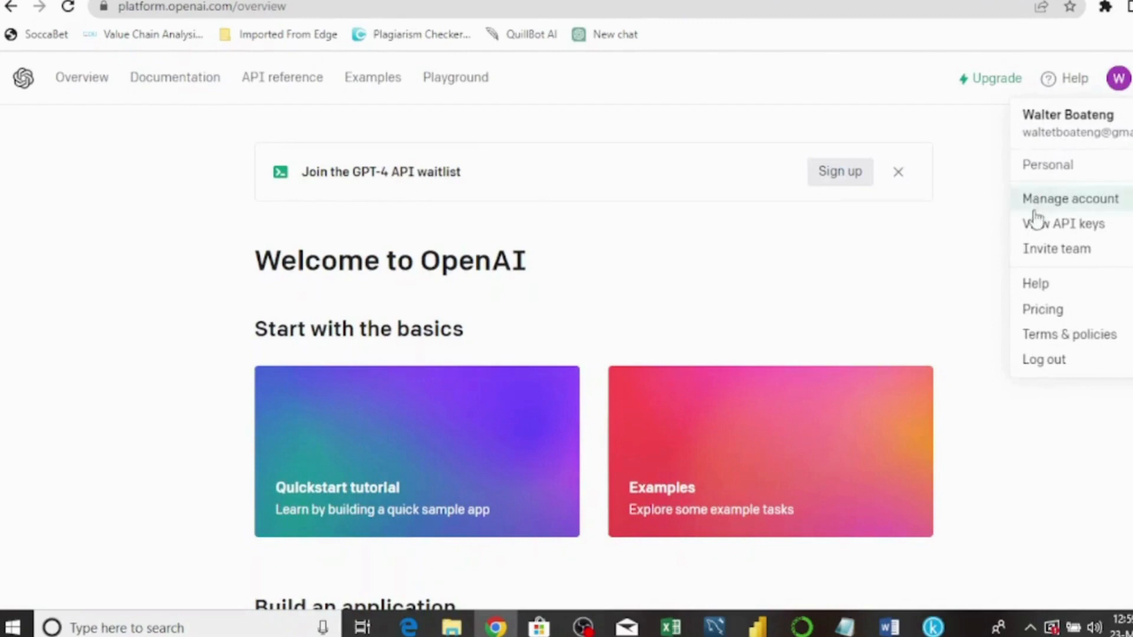
left_click(1060, 228)
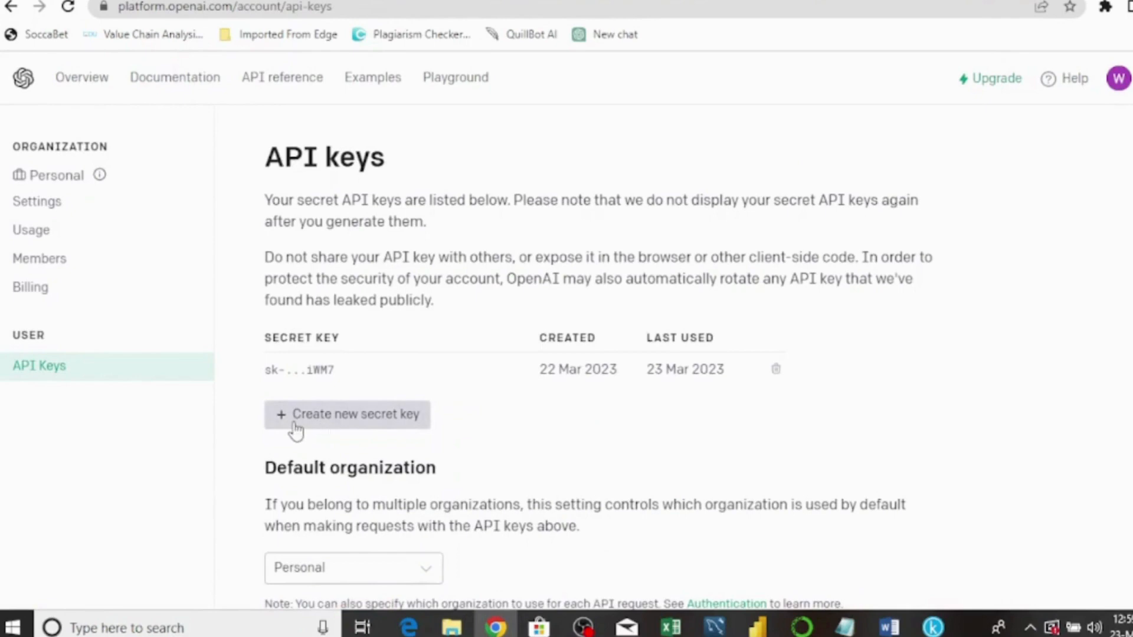
left_click(295, 429)
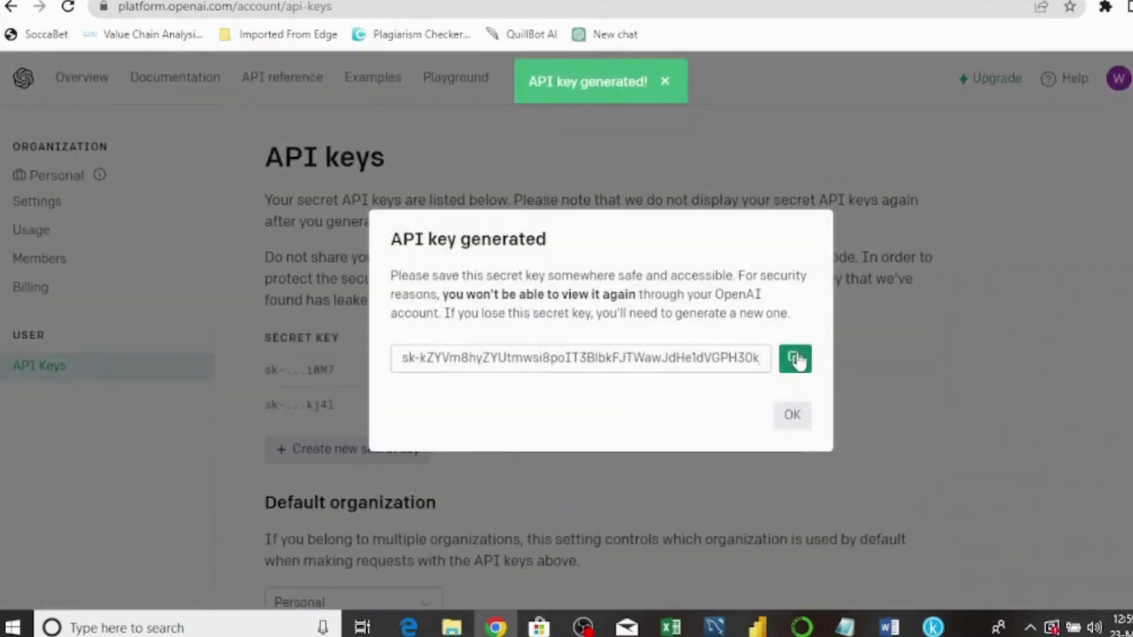
left_click(794, 359)
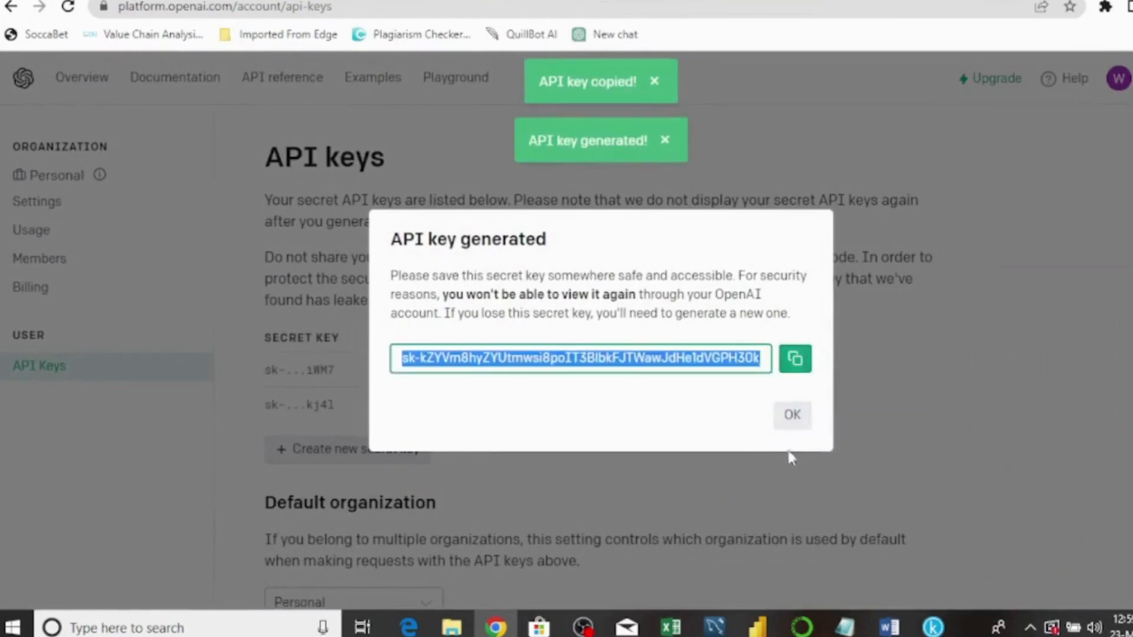
- Paste the copied secret key into Notepad on a new line below the earlier key
mouse_move(845, 627)
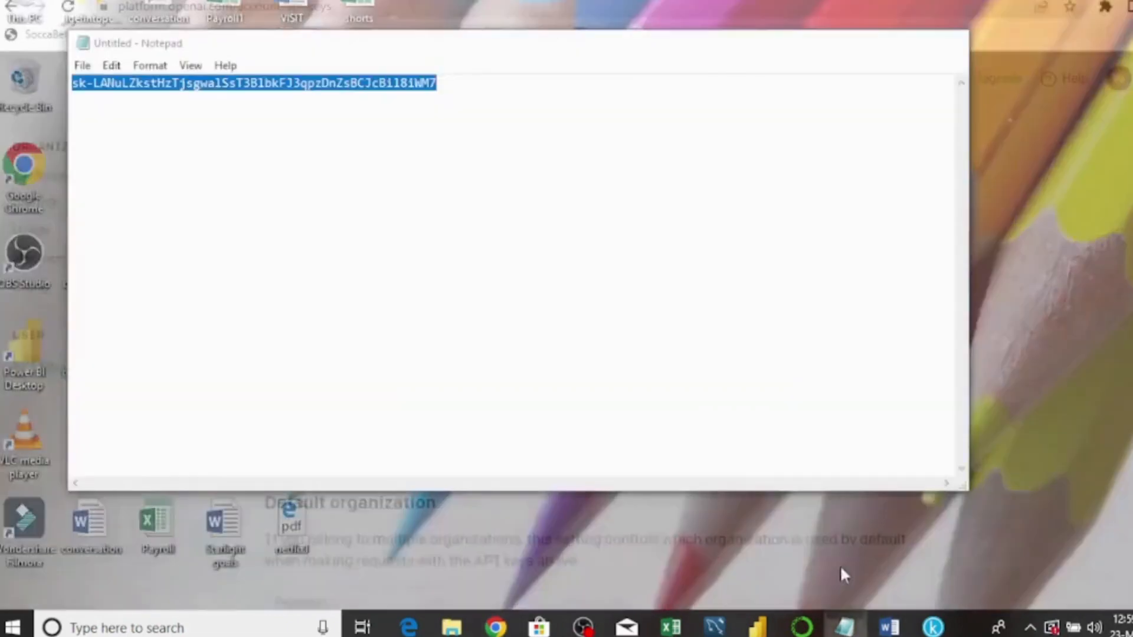
left_click(840, 564)
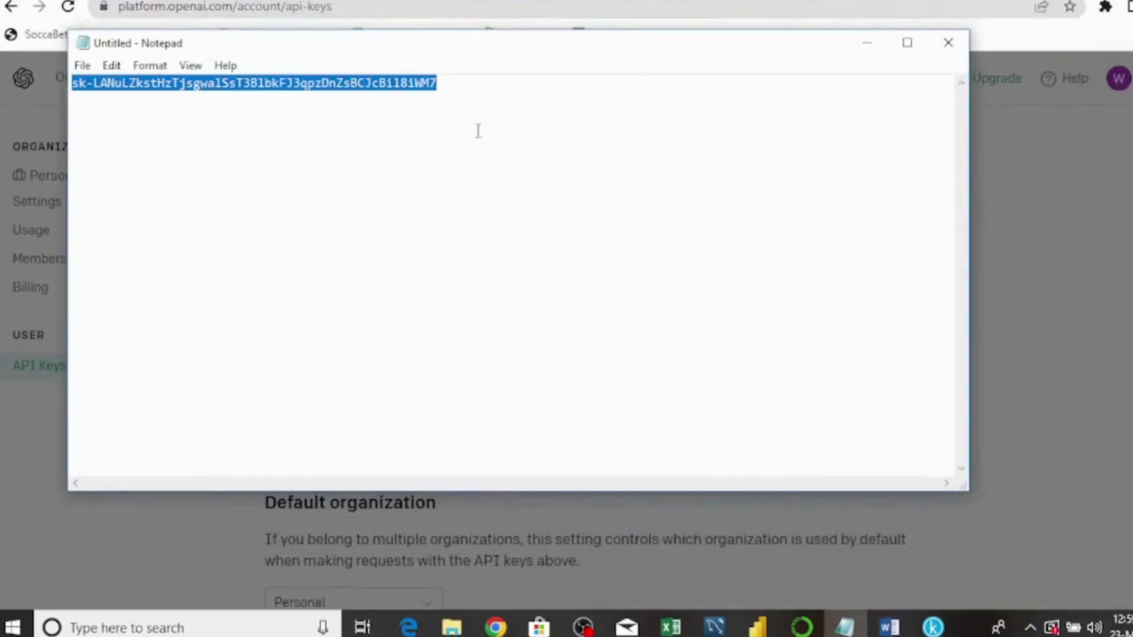
left_click(440, 95)
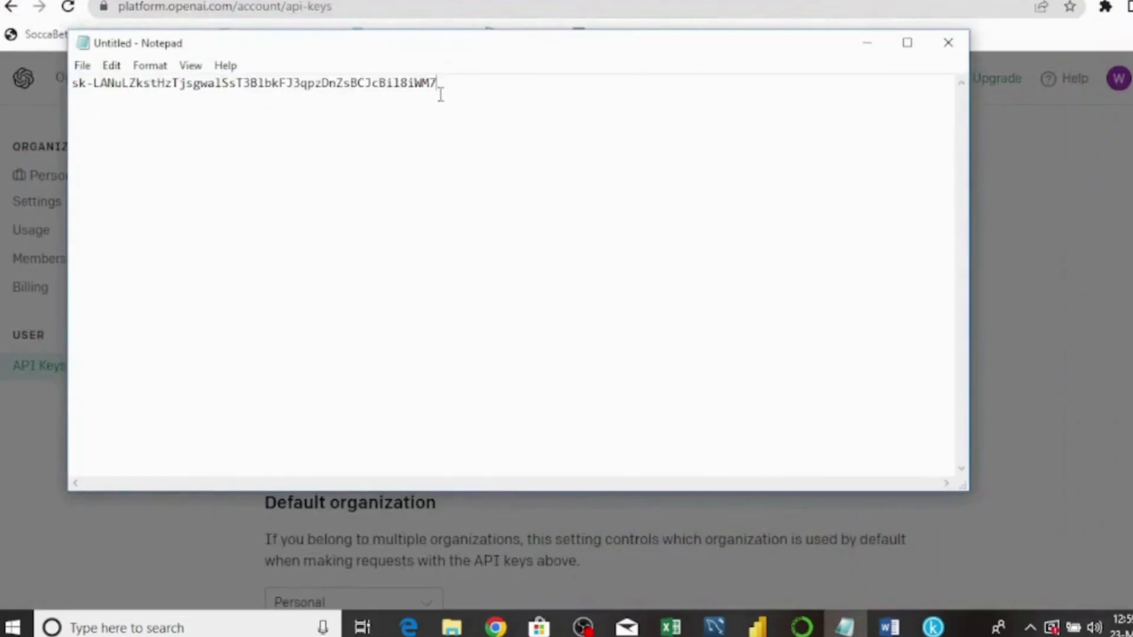
key("Return")
key("Return")
type("V")
key("BackSpace")
key("ctrl+v")
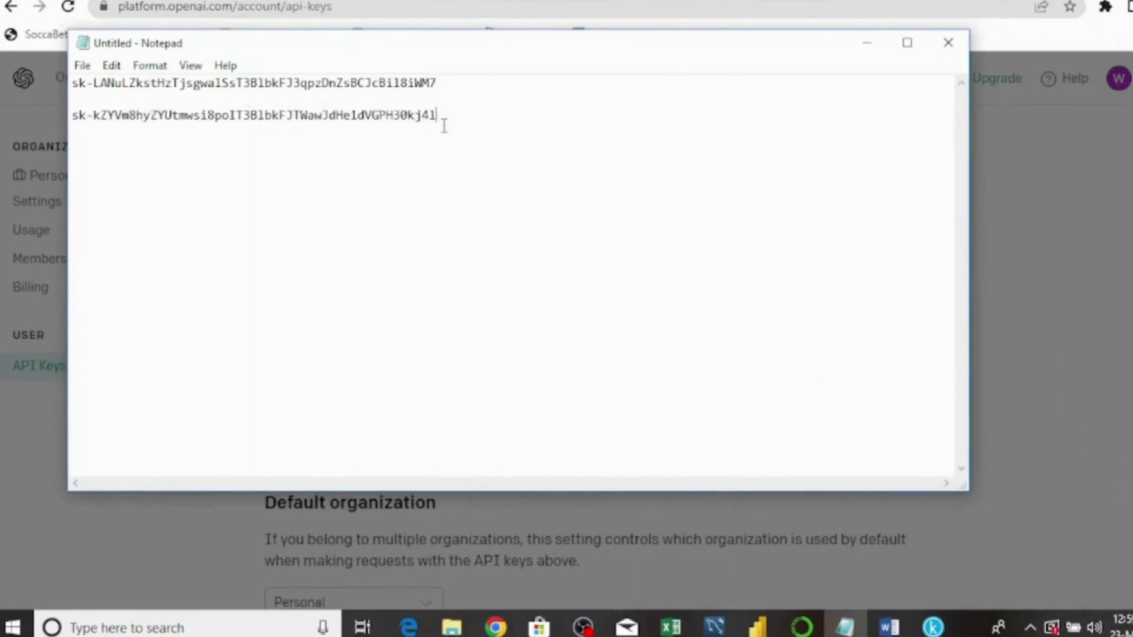
- Minimize Notepad and click OK on the API key generated notice
left_click(862, 50)
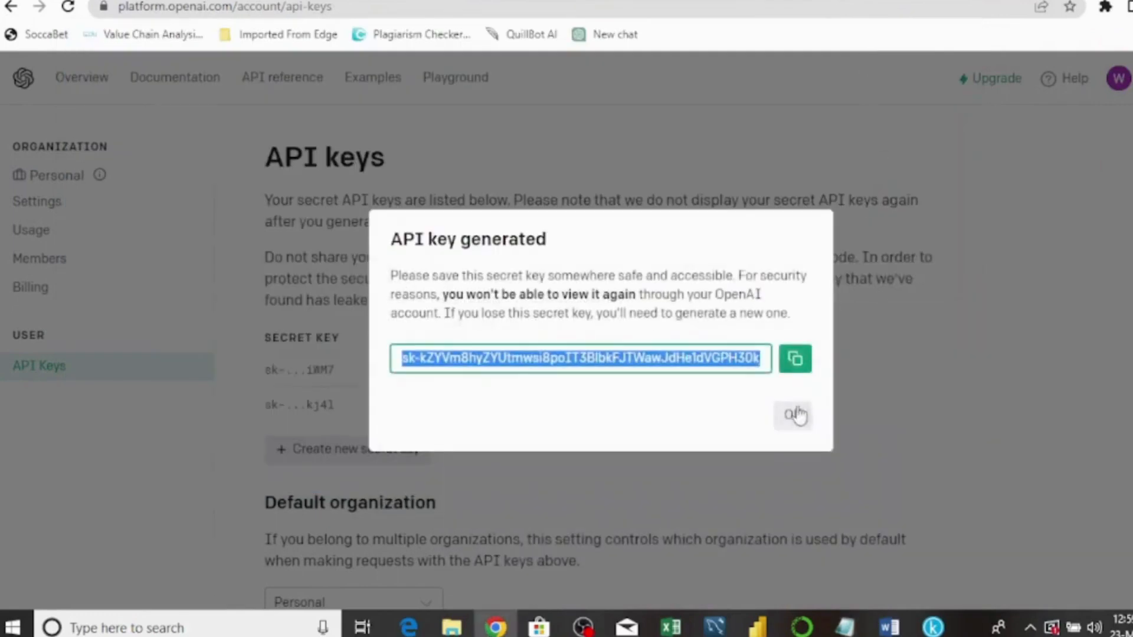
left_click(793, 415)
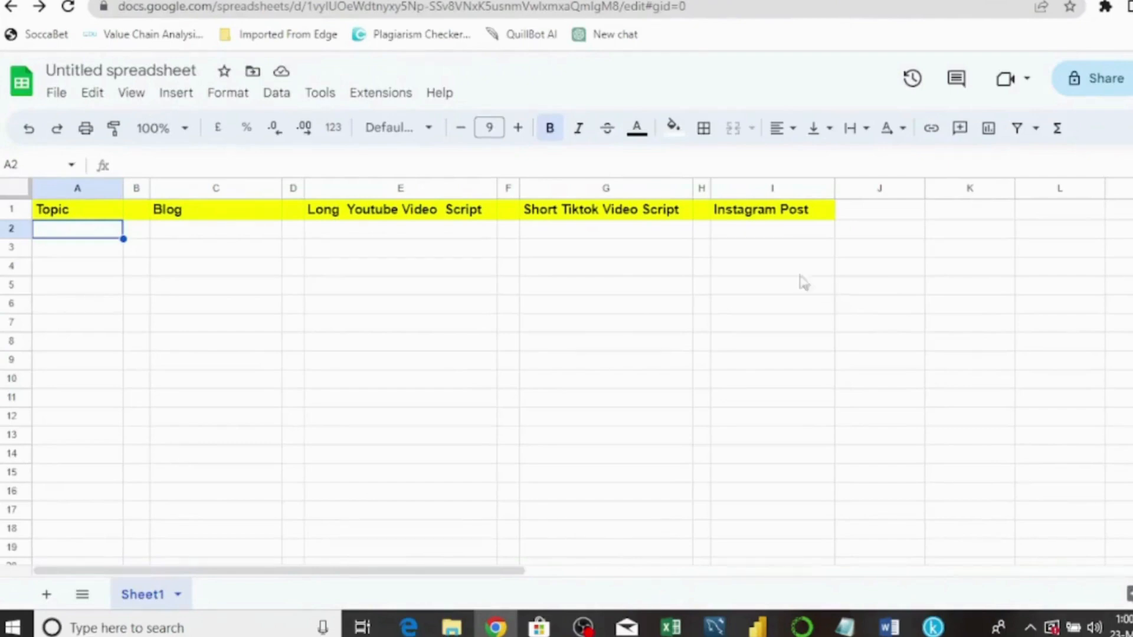
- Search the Workspace Marketplace for 'chatgpt for', confirm GPT for Sheets and Docs is installed, then close it
left_click(390, 94)
mouse_move(399, 129)
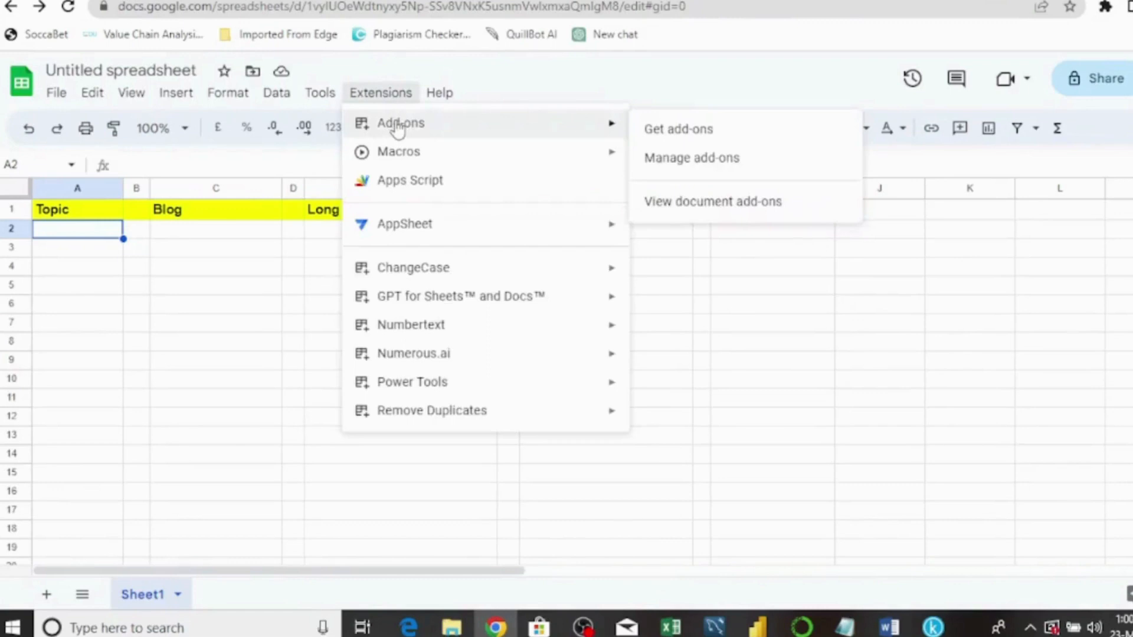
left_click(688, 134)
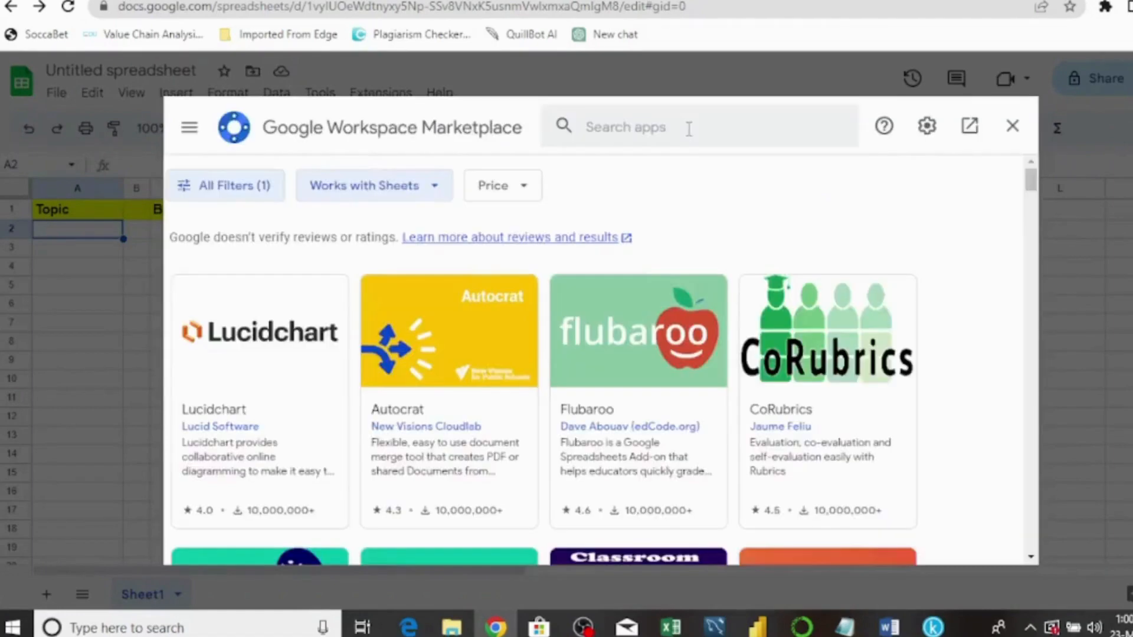
left_click(590, 130)
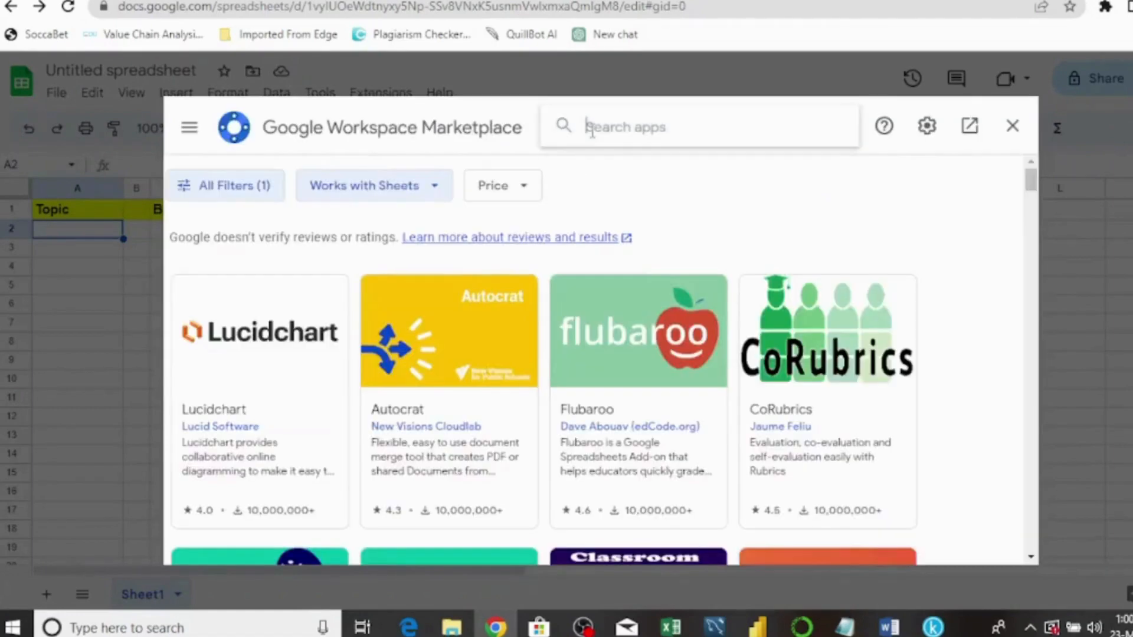
type("chat")
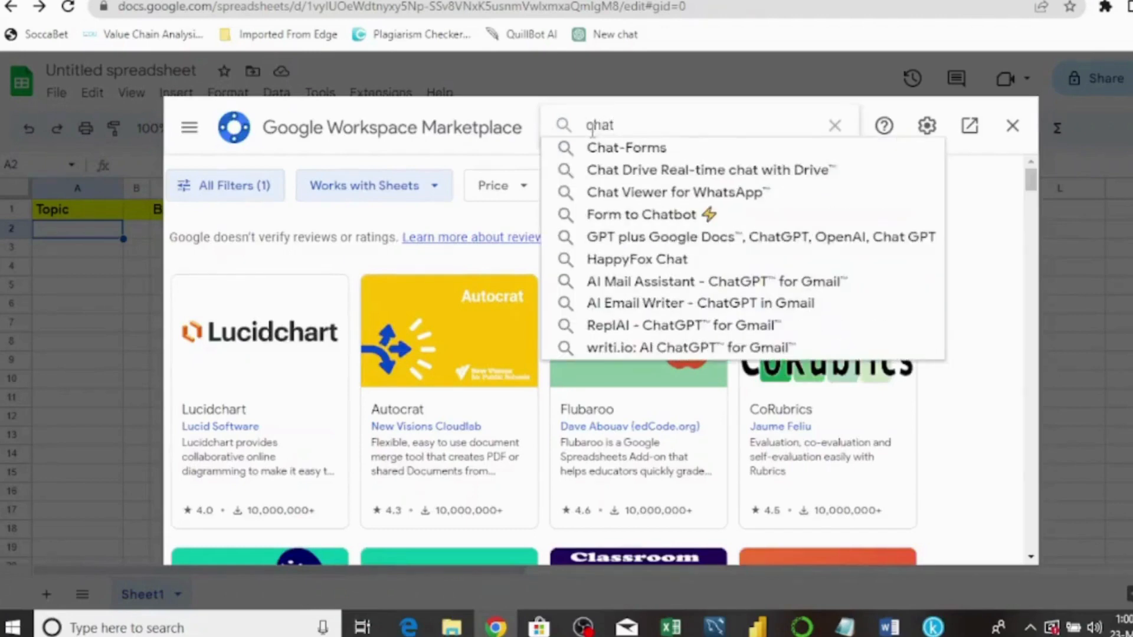
type("gpt")
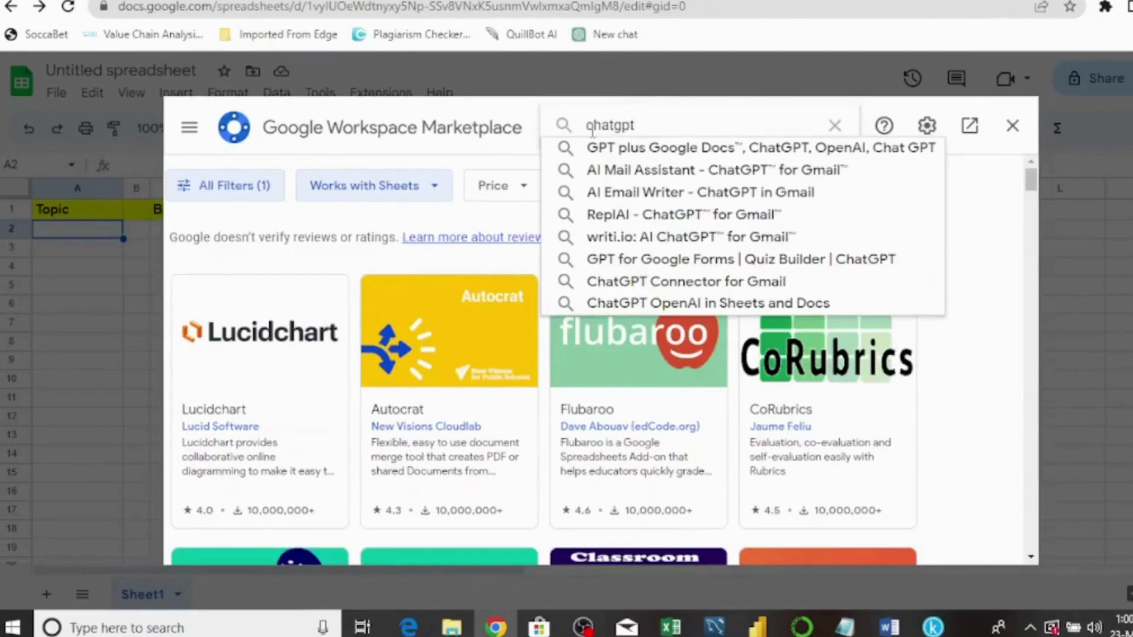
type("for")
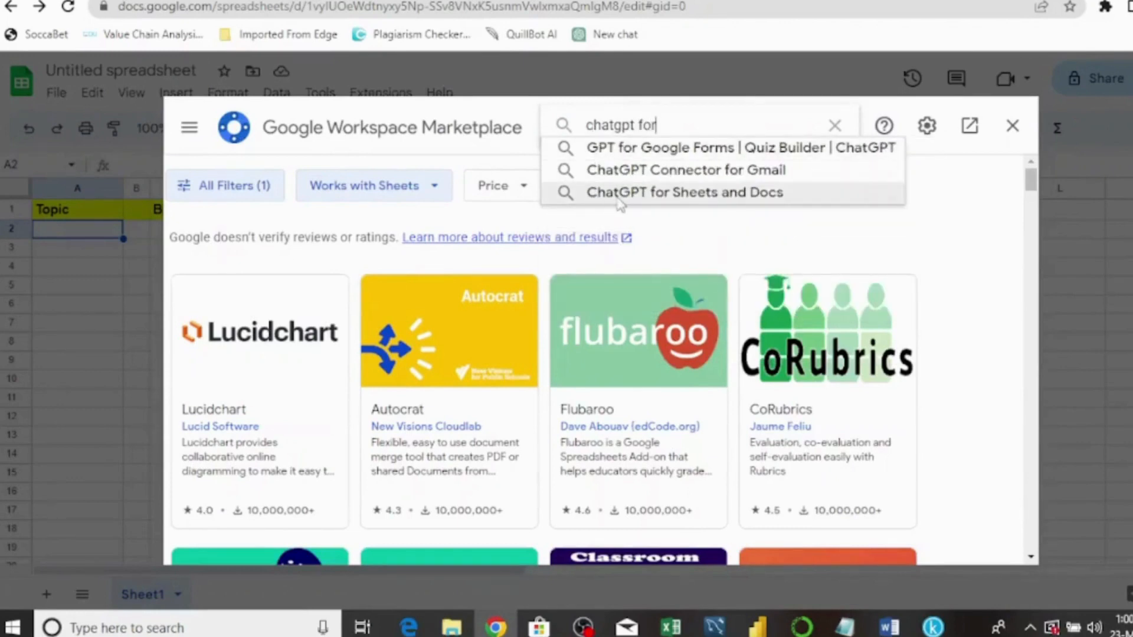
left_click(724, 193)
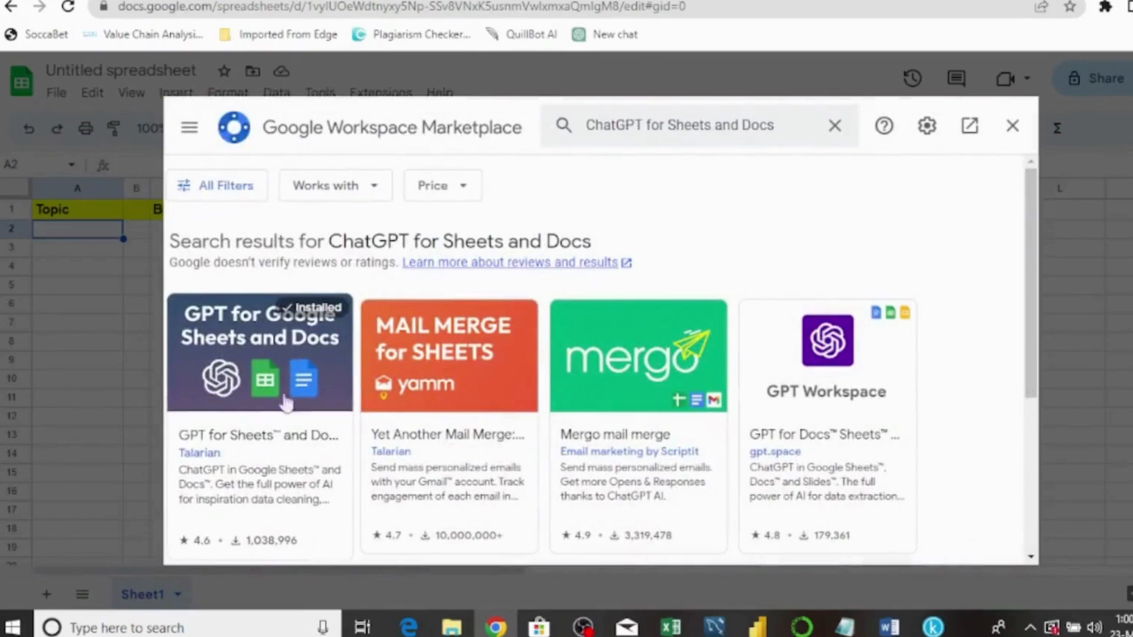
left_click(256, 417)
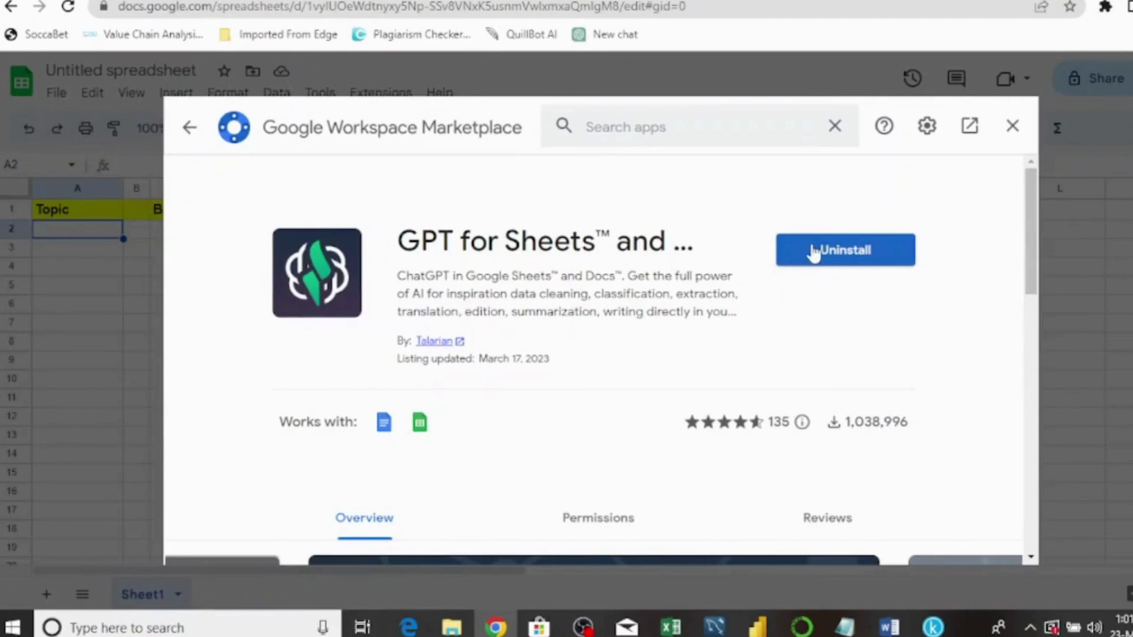
left_click(1011, 127)
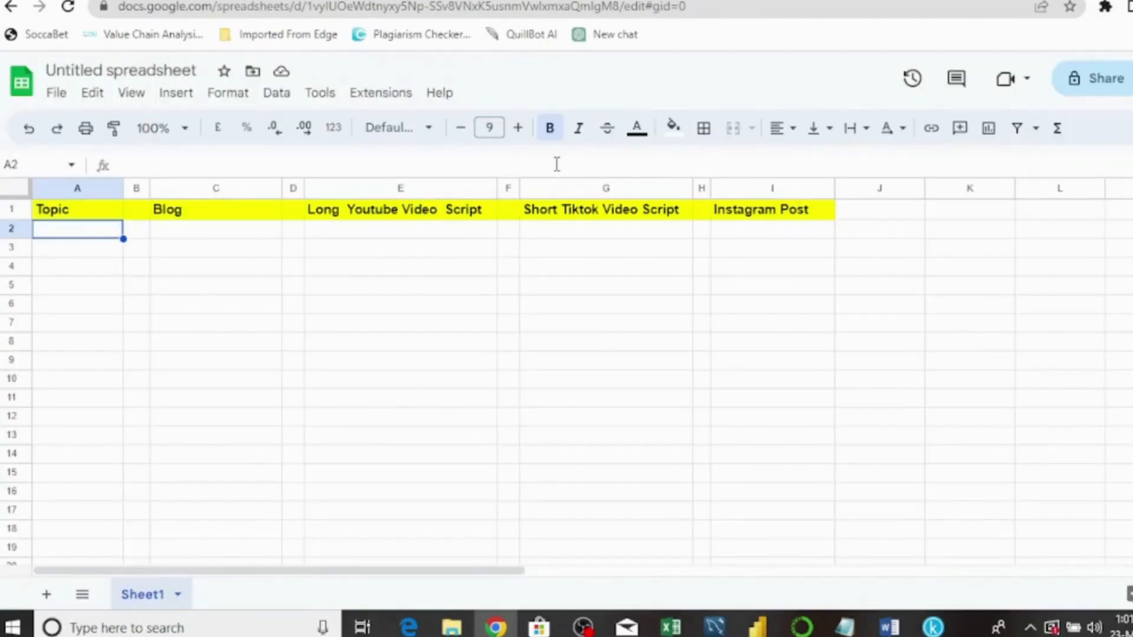
- Open GPT for Sheets and Docs > Set API key and paste the OpenAI key
left_click(373, 94)
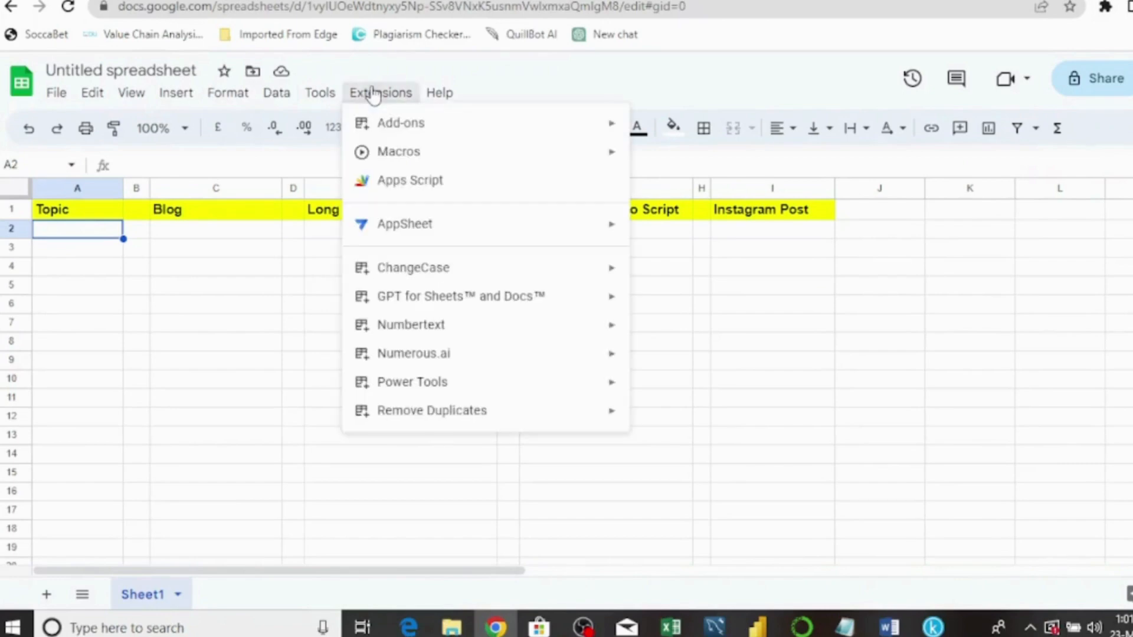
mouse_move(415, 304)
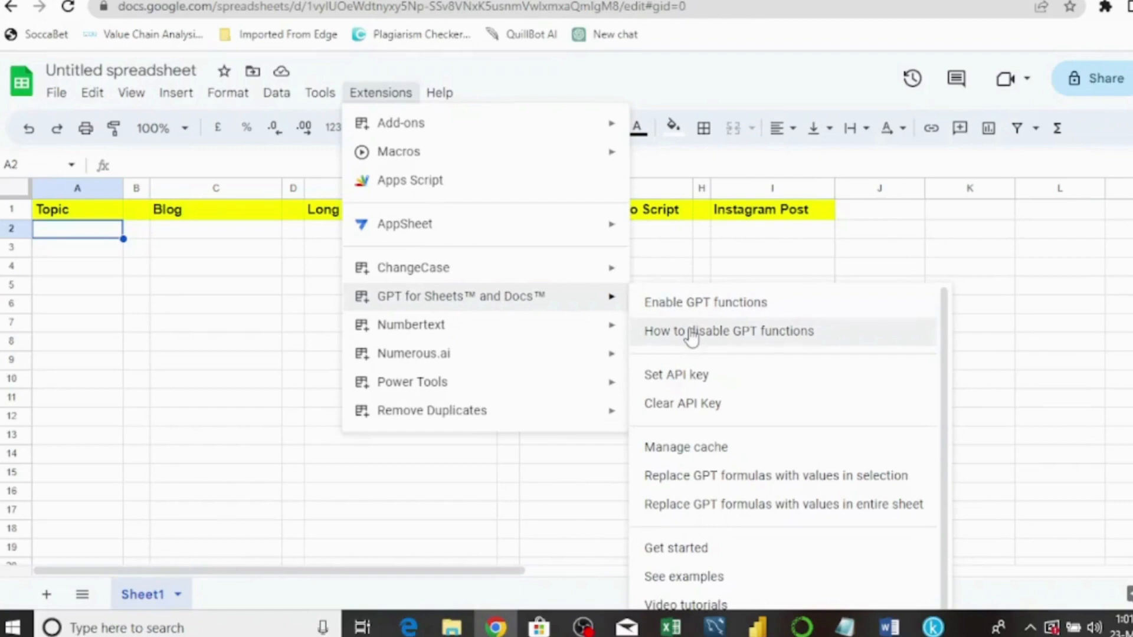
left_click(677, 380)
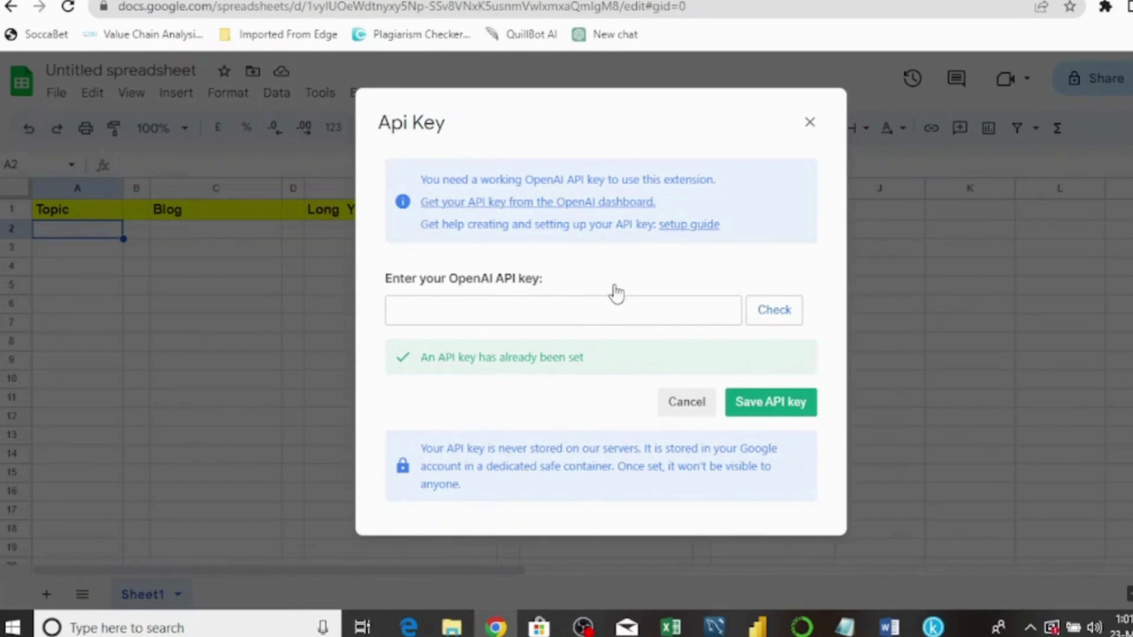
left_click(511, 317)
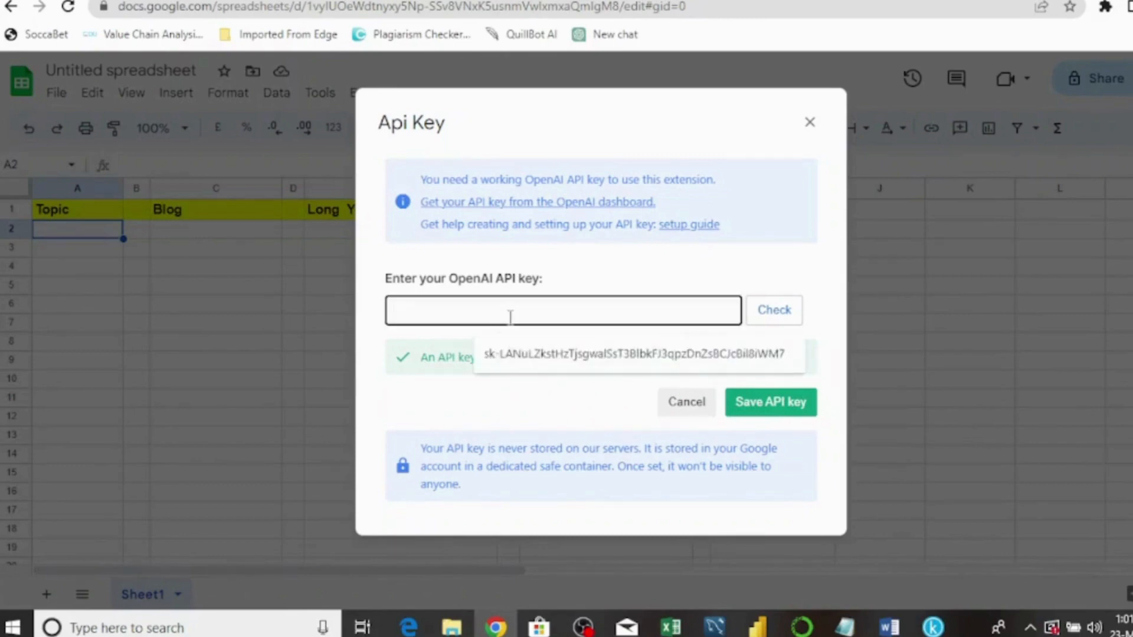
key("ctrl+v")
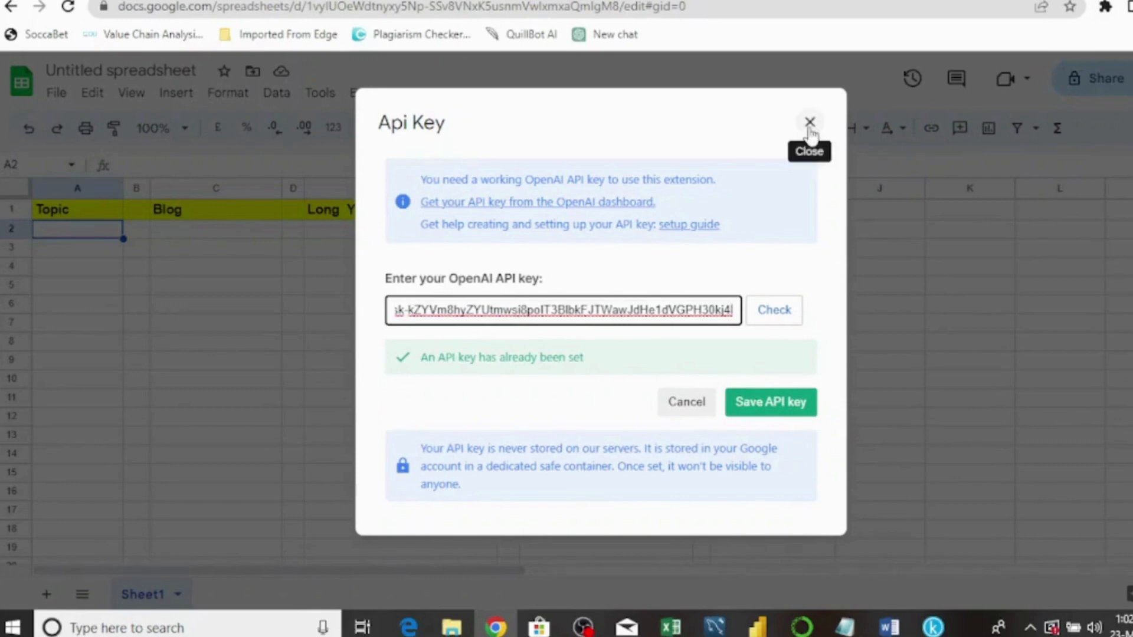
- Cancel the API Key dialog, check cells C2, E2, G2 and I2, then open Extensions
left_click(693, 406)
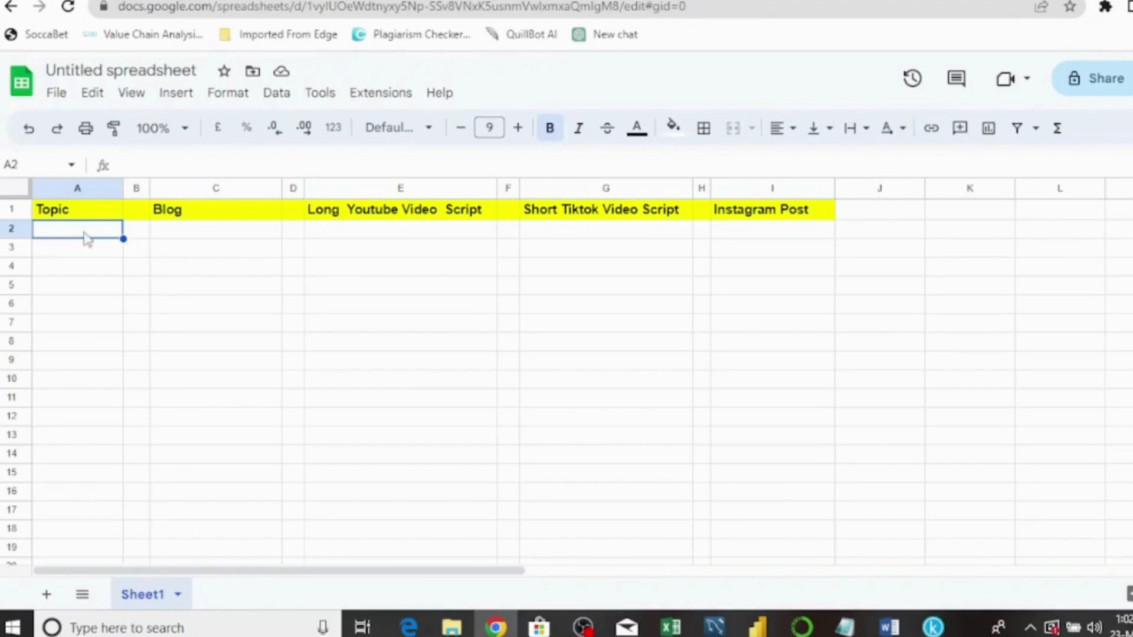
left_click(191, 235)
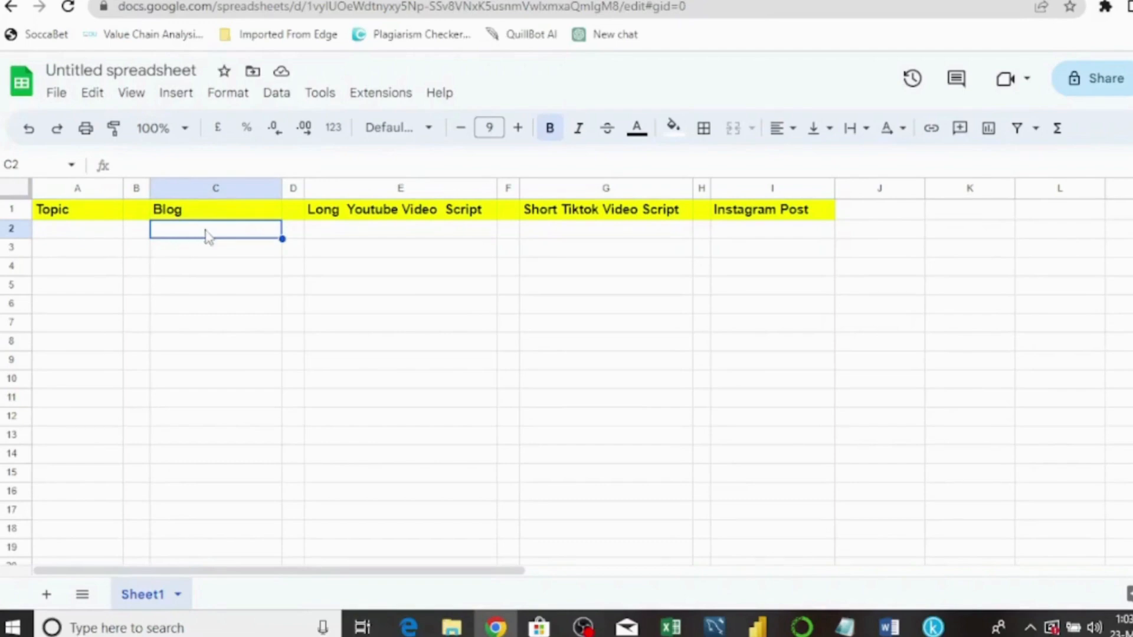
left_click(376, 239)
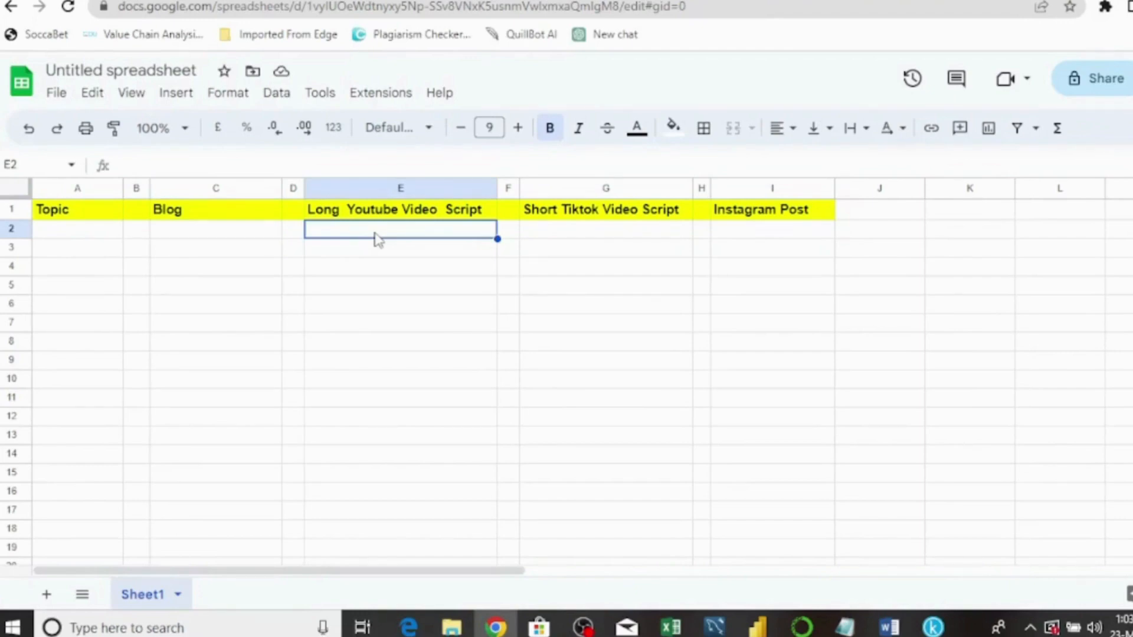
left_click(586, 239)
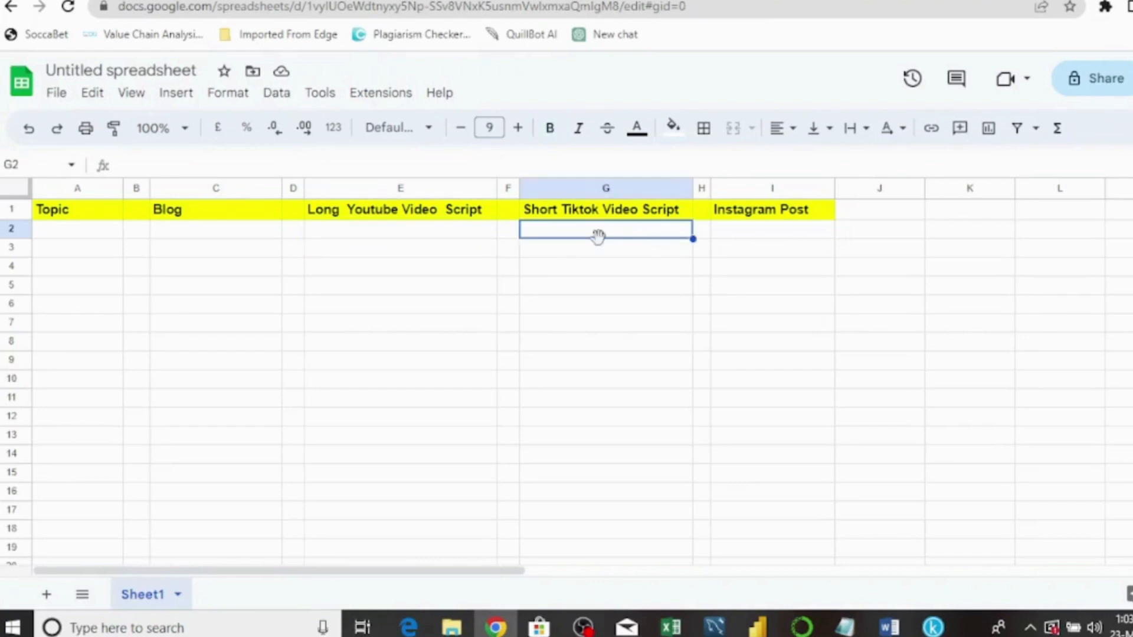
left_click(774, 232)
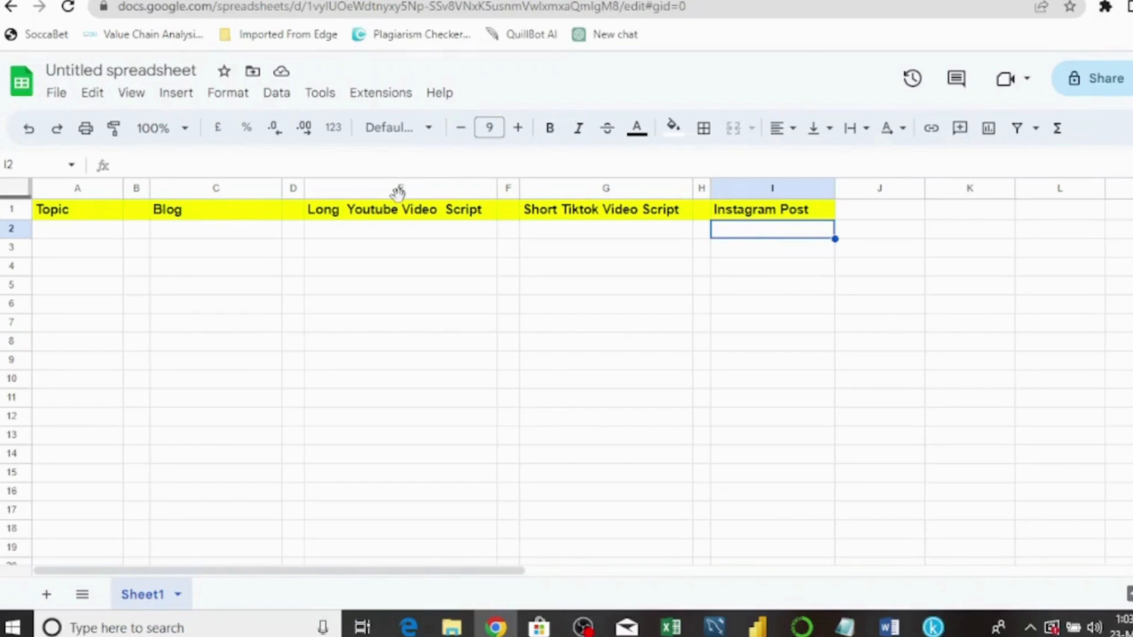
left_click(206, 236)
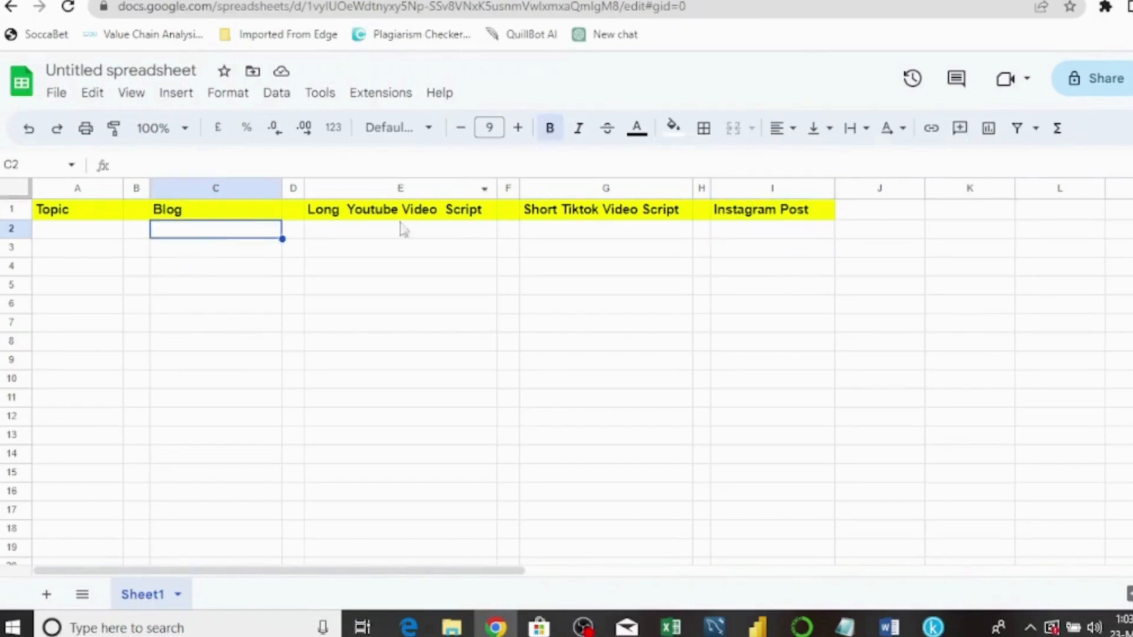
left_click(397, 101)
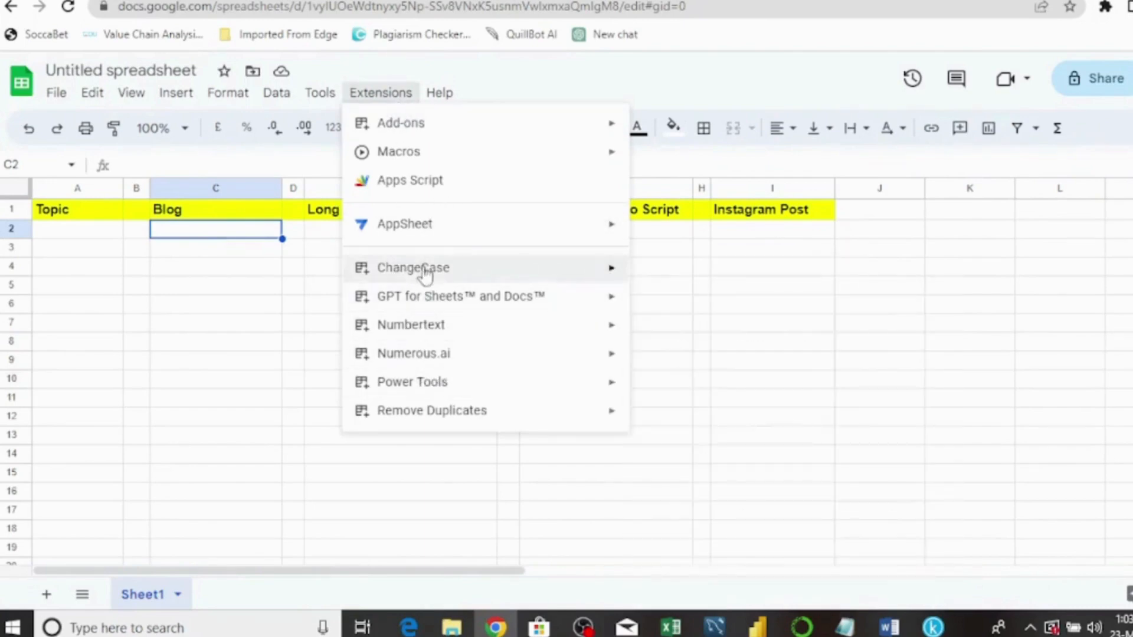
- Choose Enable GPT functions and acknowledge the confirmation showing default model gpt-3.5-turbo
mouse_move(429, 301)
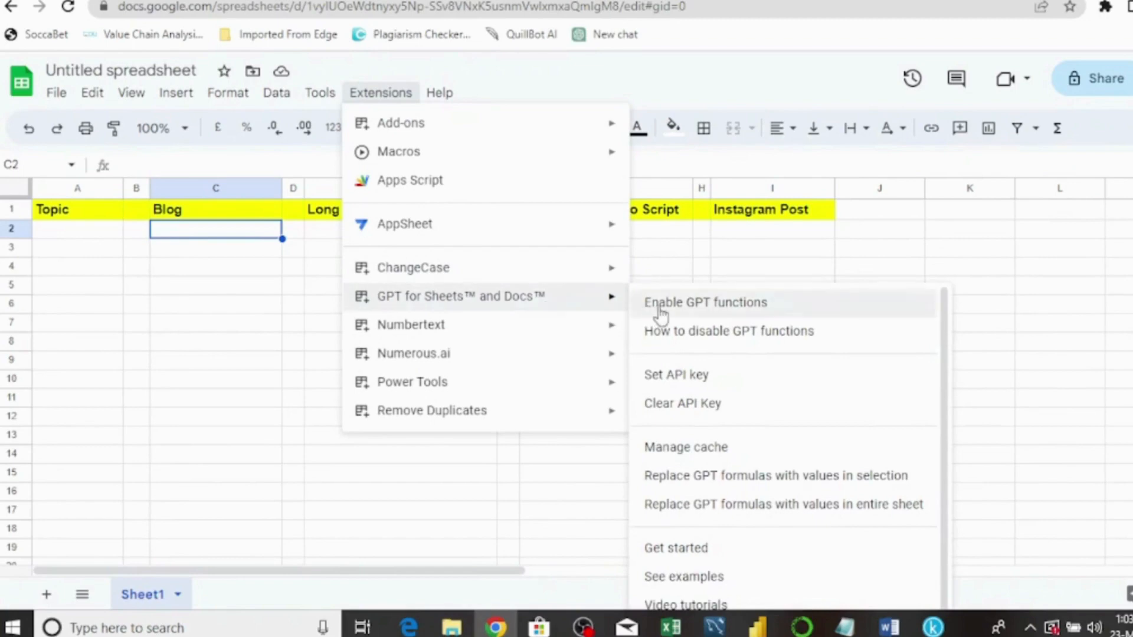
left_click(741, 303)
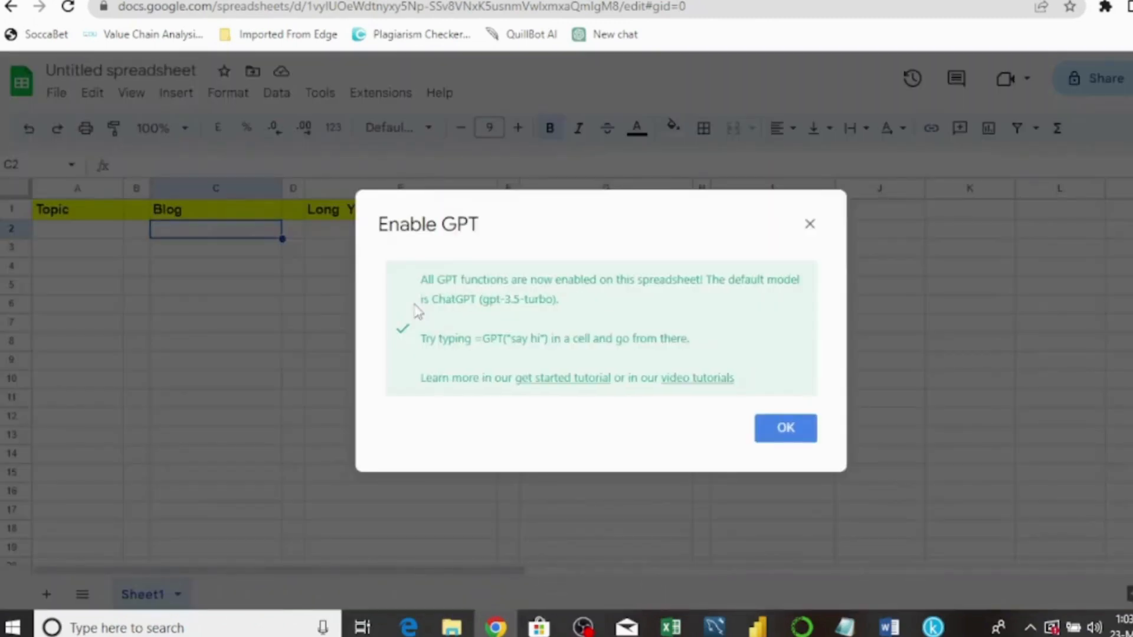
left_click(772, 437)
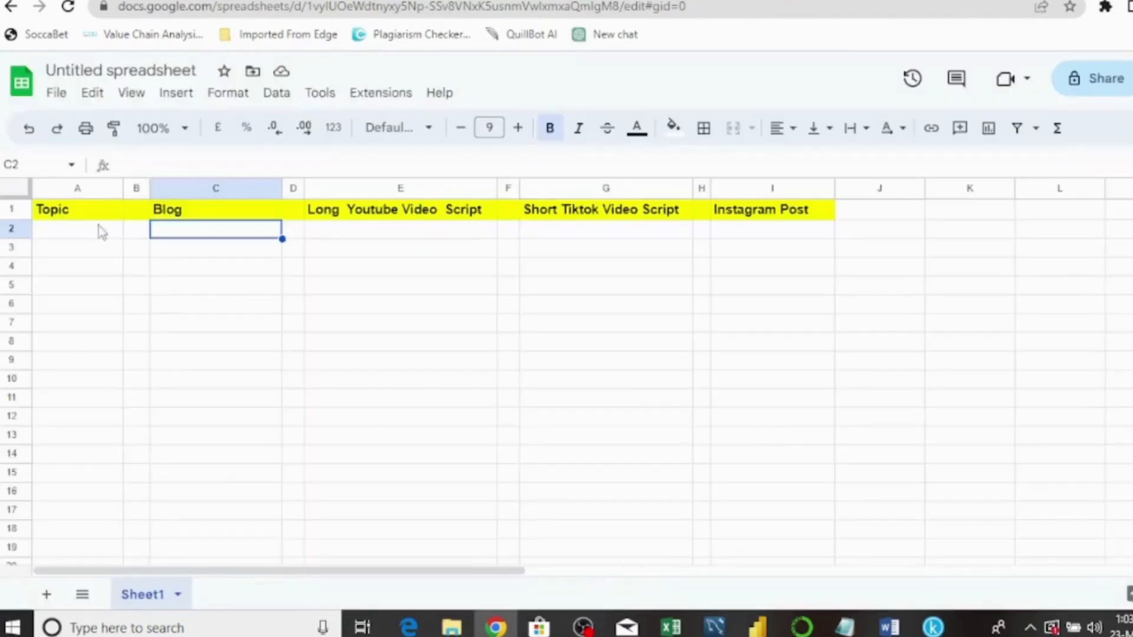
left_click(68, 231)
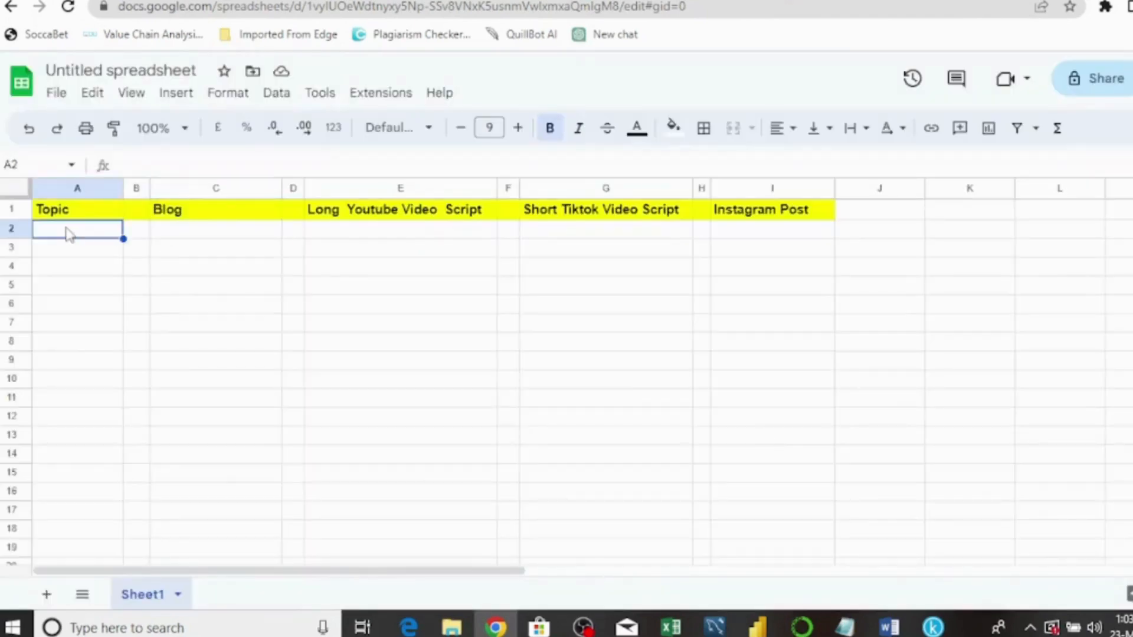
- In C2, type =GPT("write 400 informative blog post about", correcting the mistyped word
left_click(221, 233)
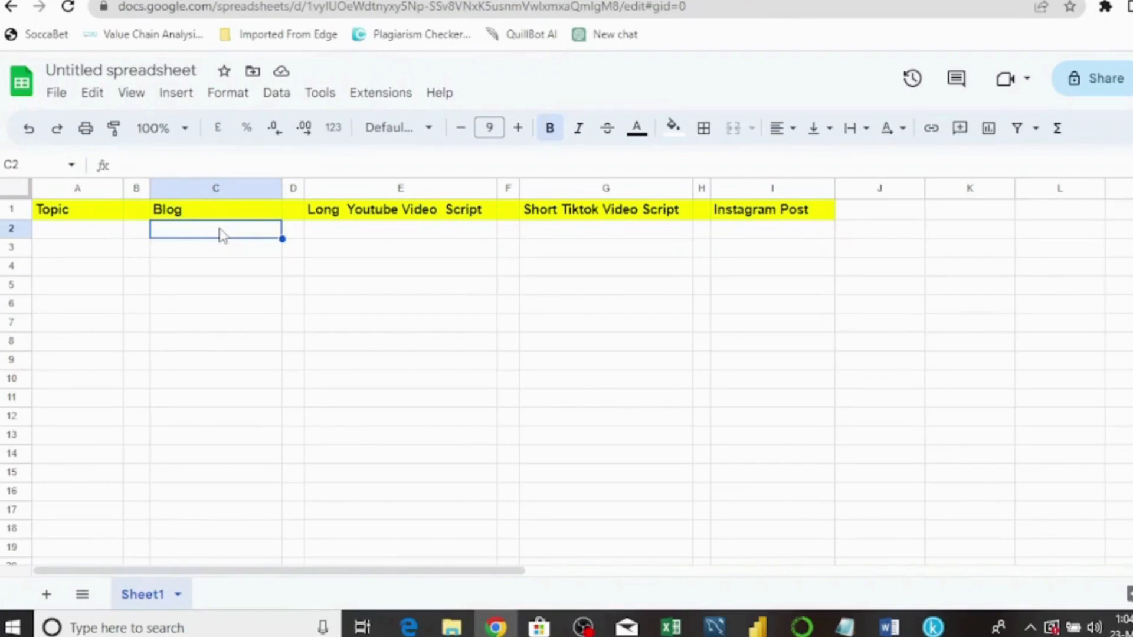
left_click(173, 166)
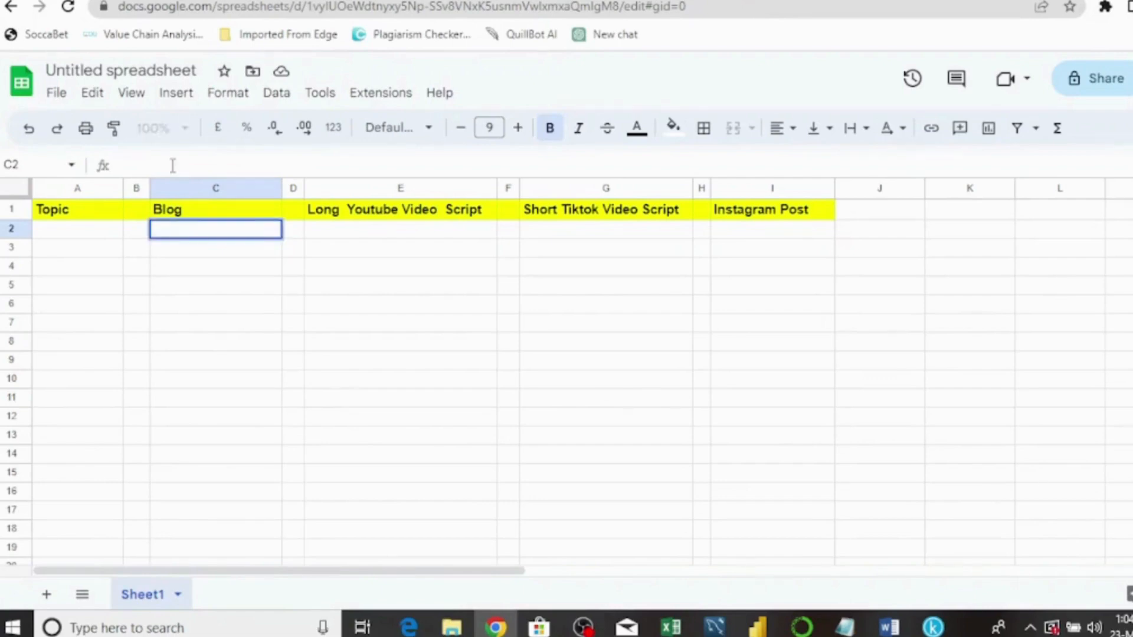
type("=")
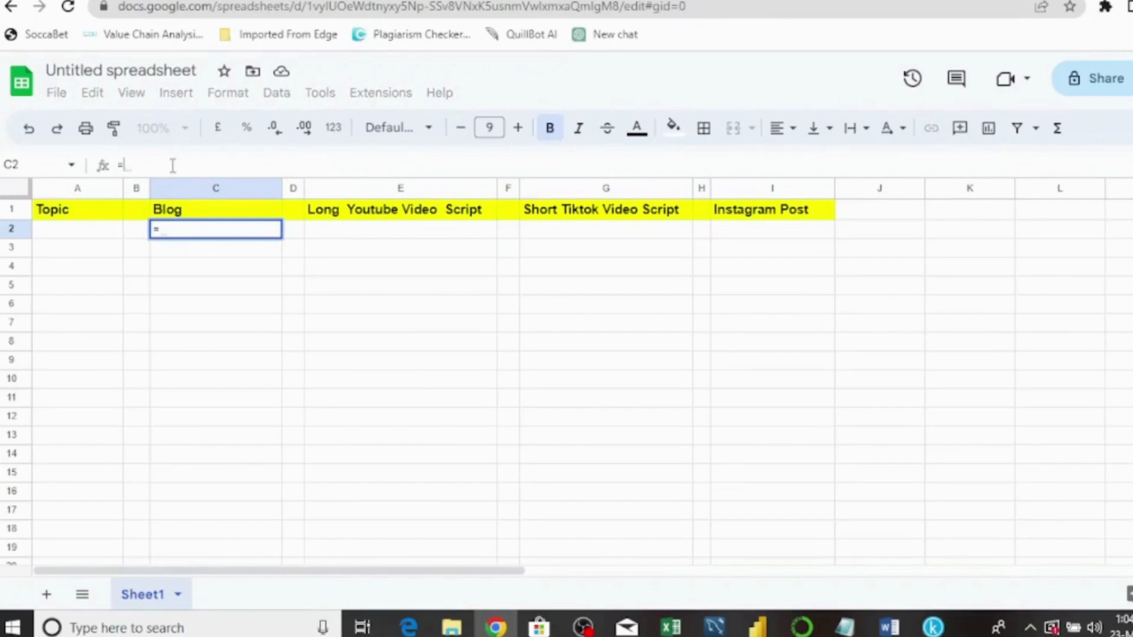
type("gp")
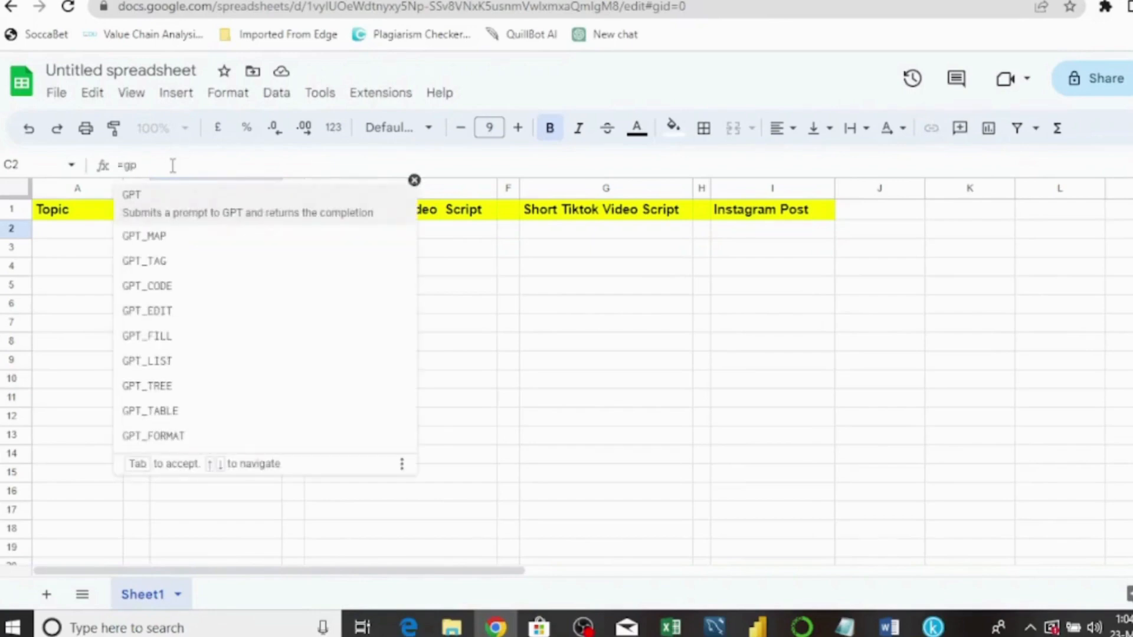
type("t")
key("Tab")
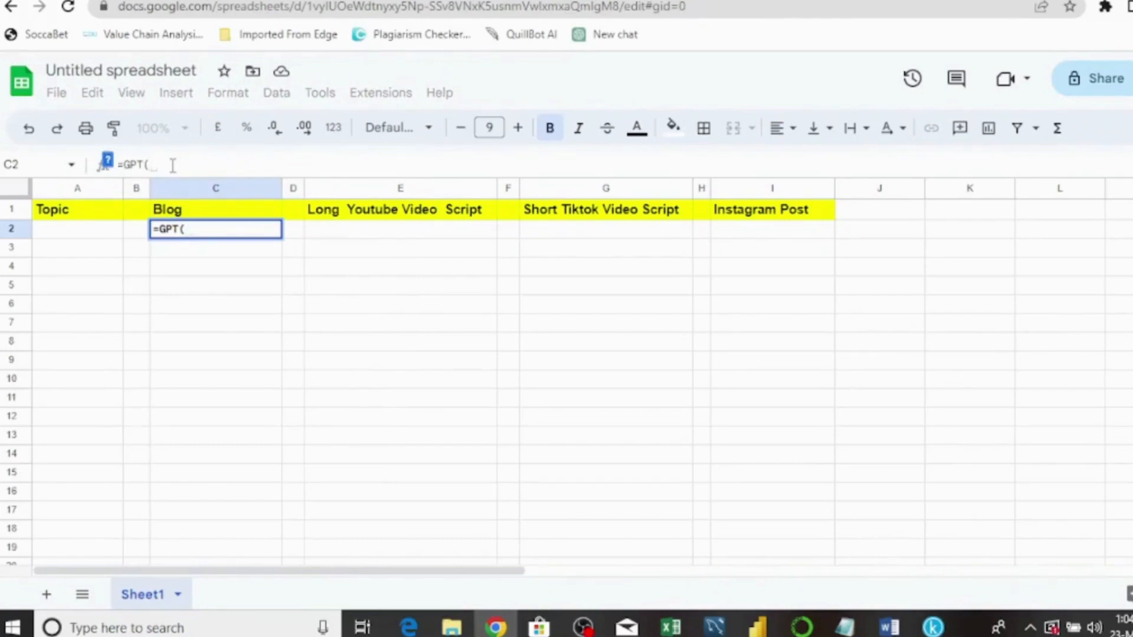
left_click(107, 164)
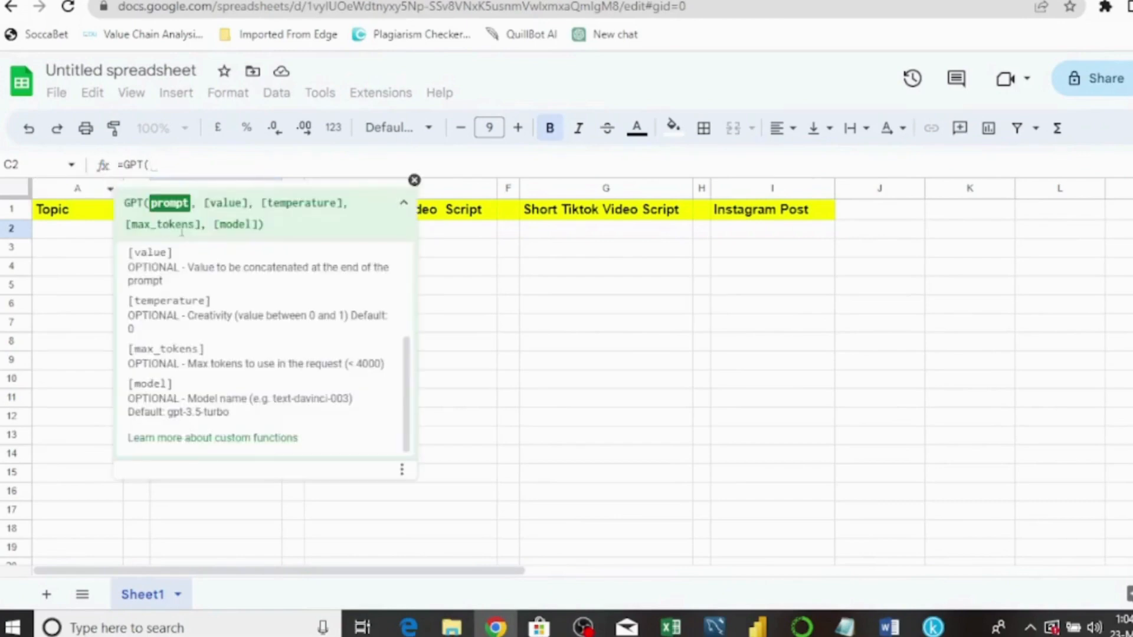
left_click(404, 204)
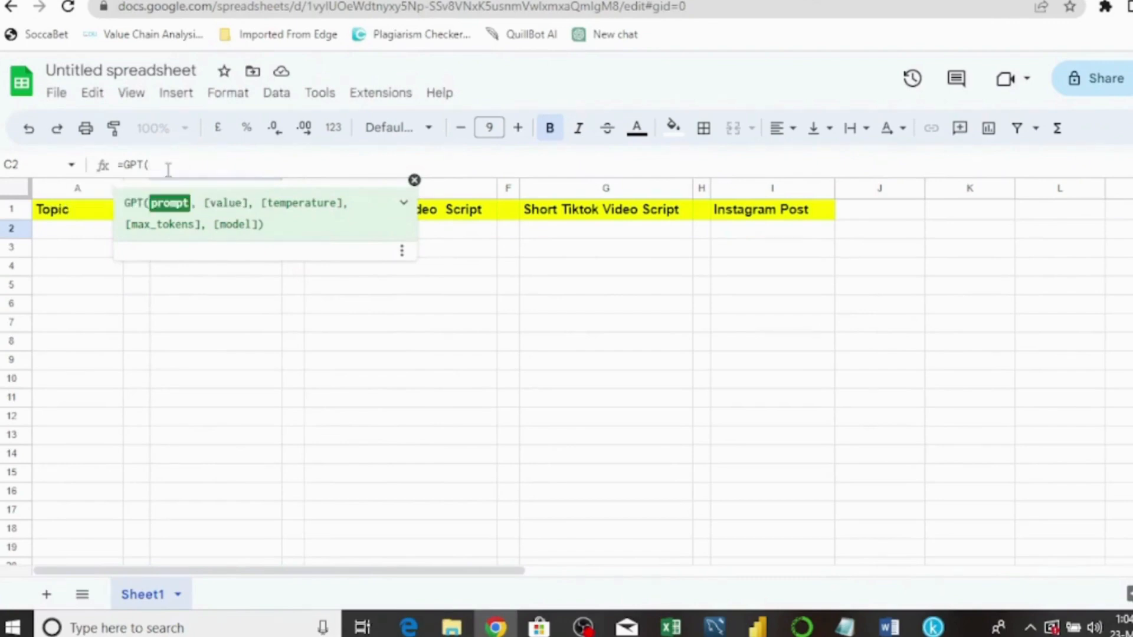
type("\"write 400 informative")
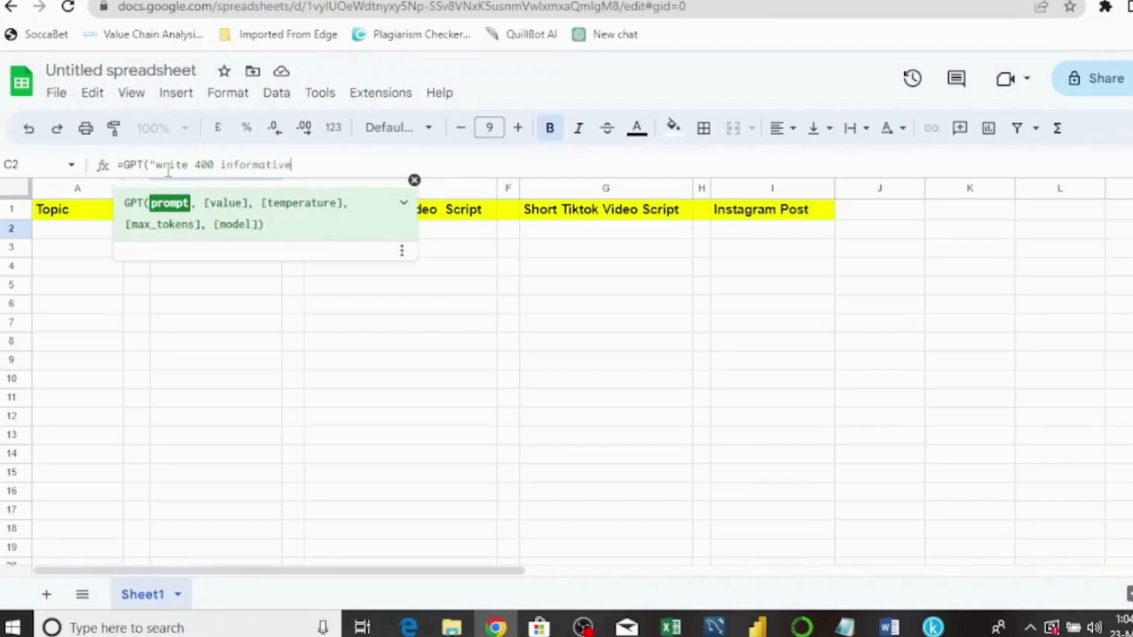
type(" blog post obput")
key("BackSpace")
key("BackSpace")
key("BackSpace")
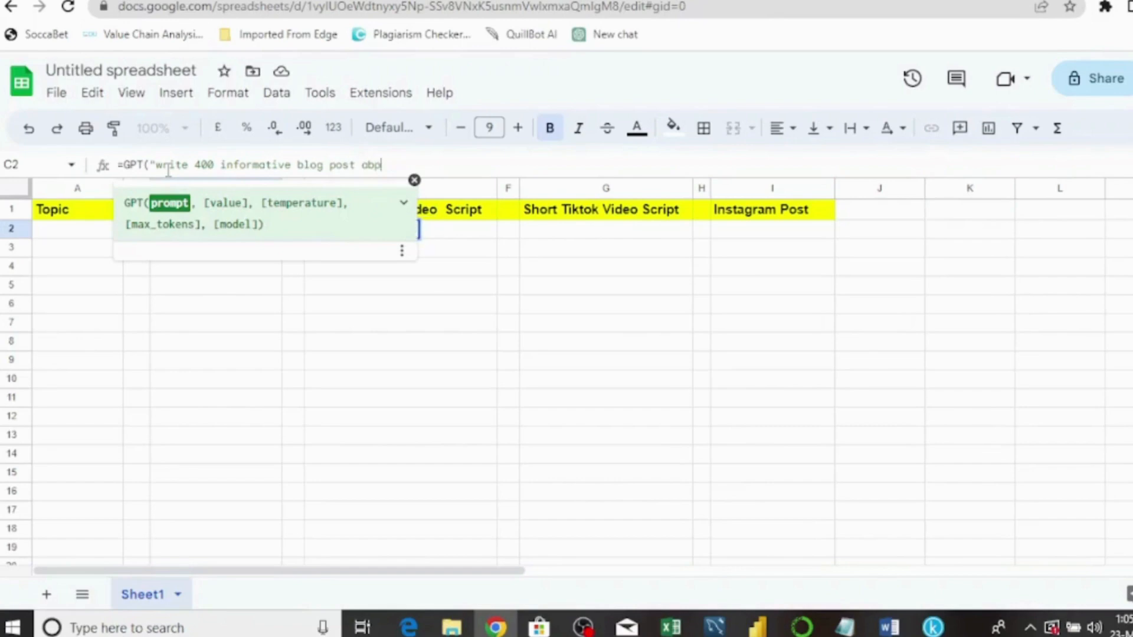
type("out\",")
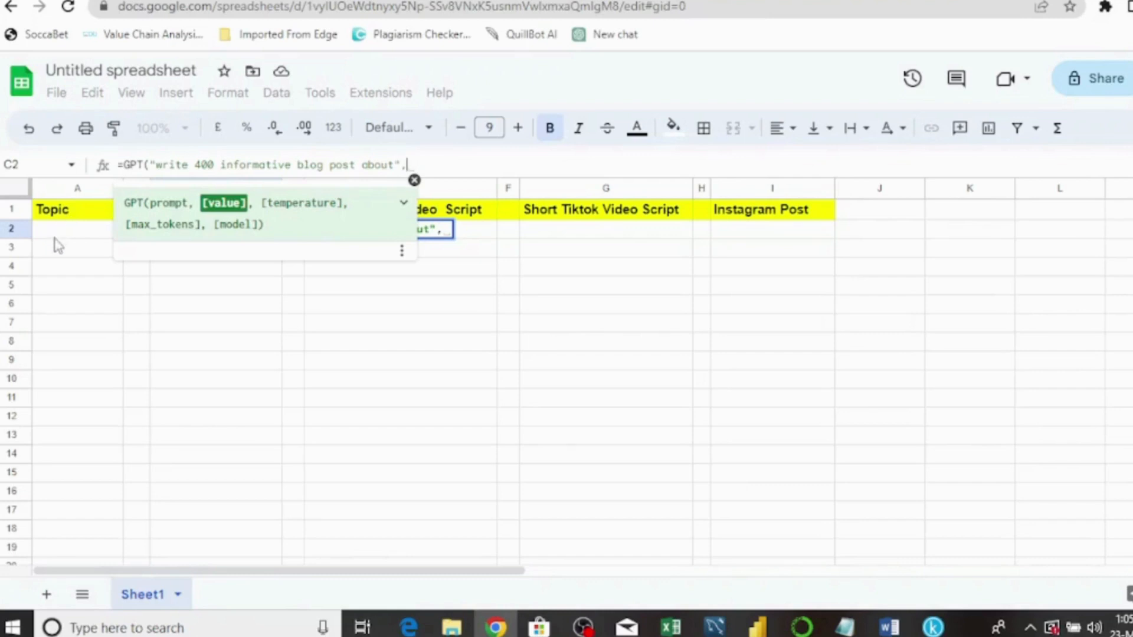
- Complete C2 as =GPT("write 400 informative blog post about",A2,1,4000) and enter it
left_click(91, 239)
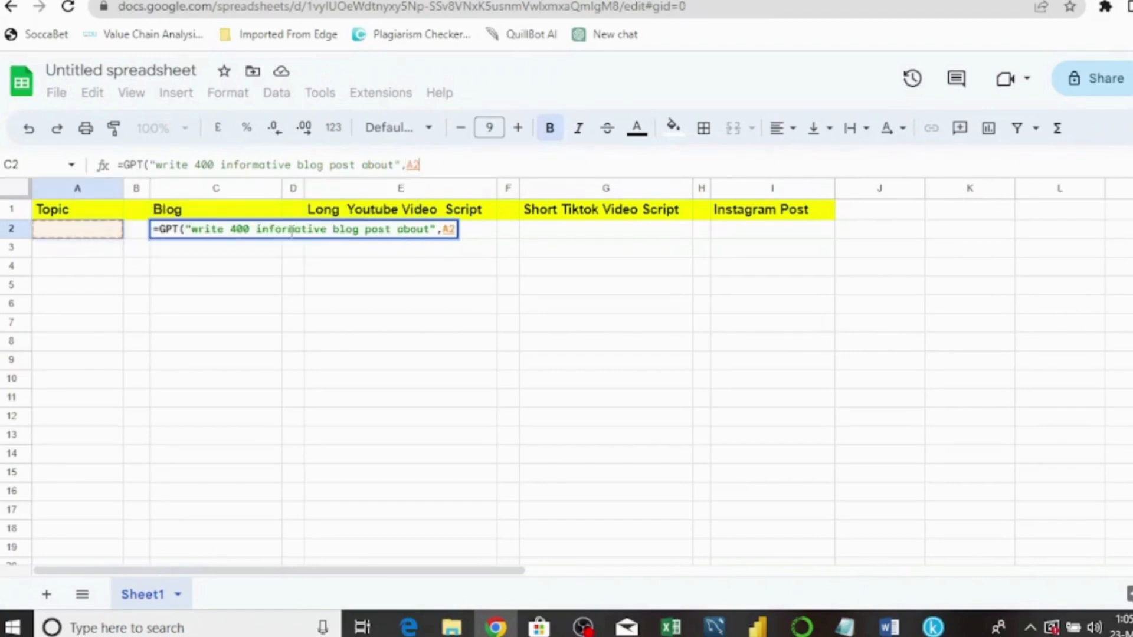
type(",")
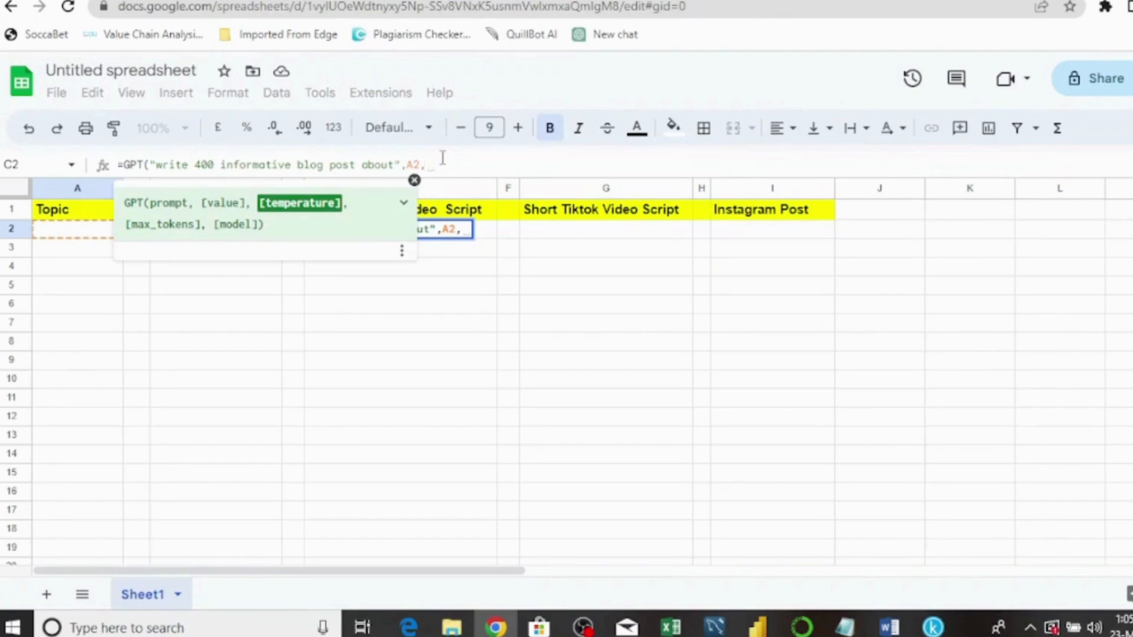
type("1")
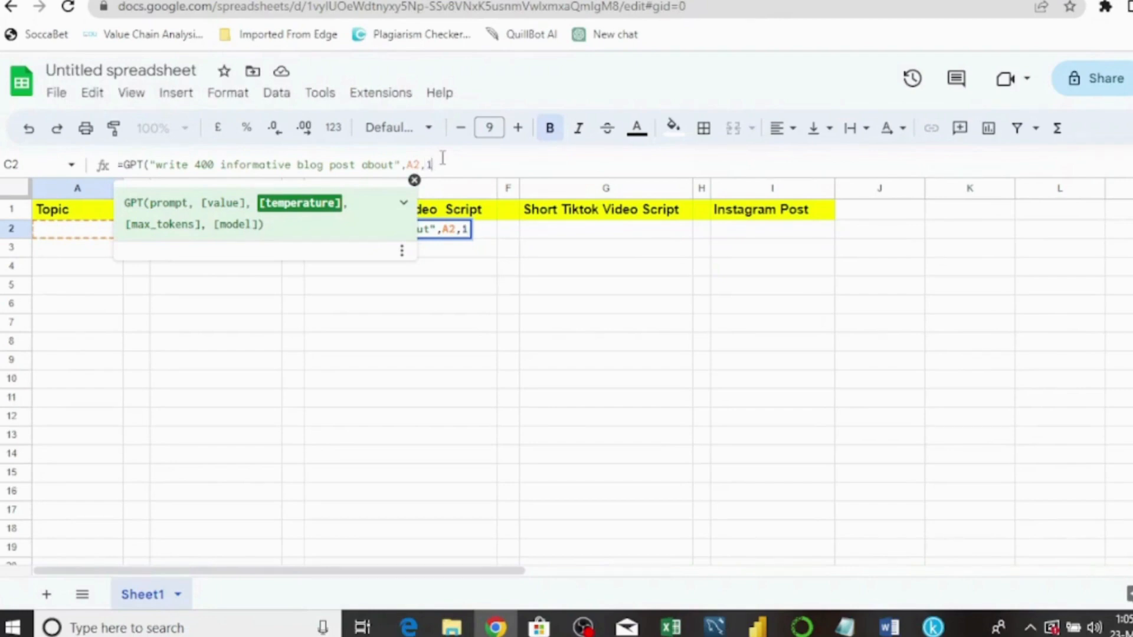
type(",")
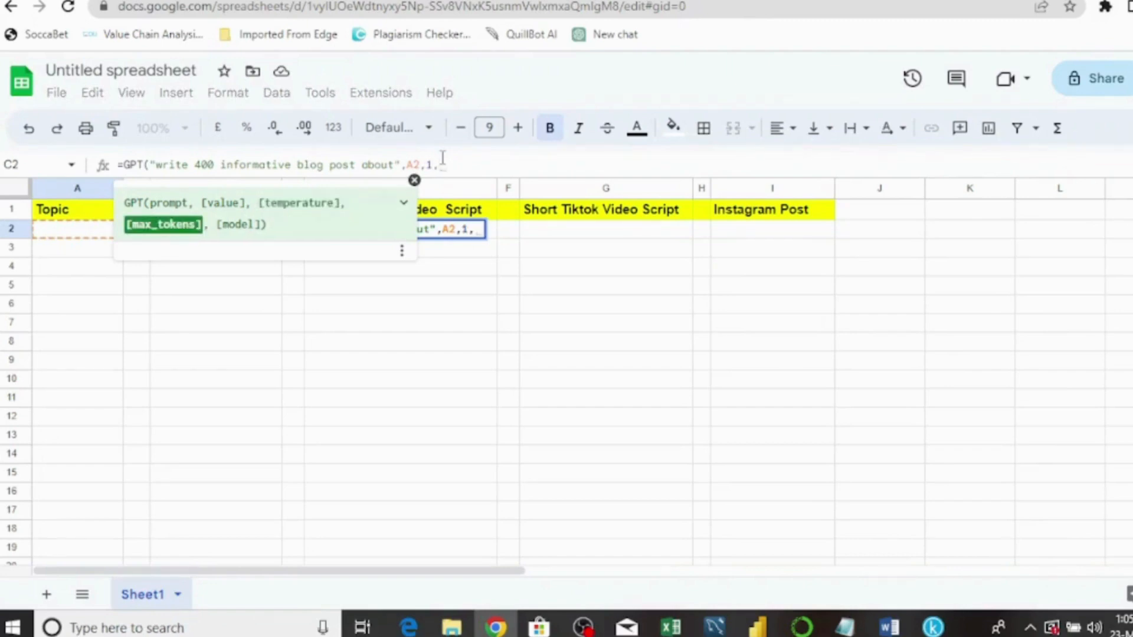
type("400")
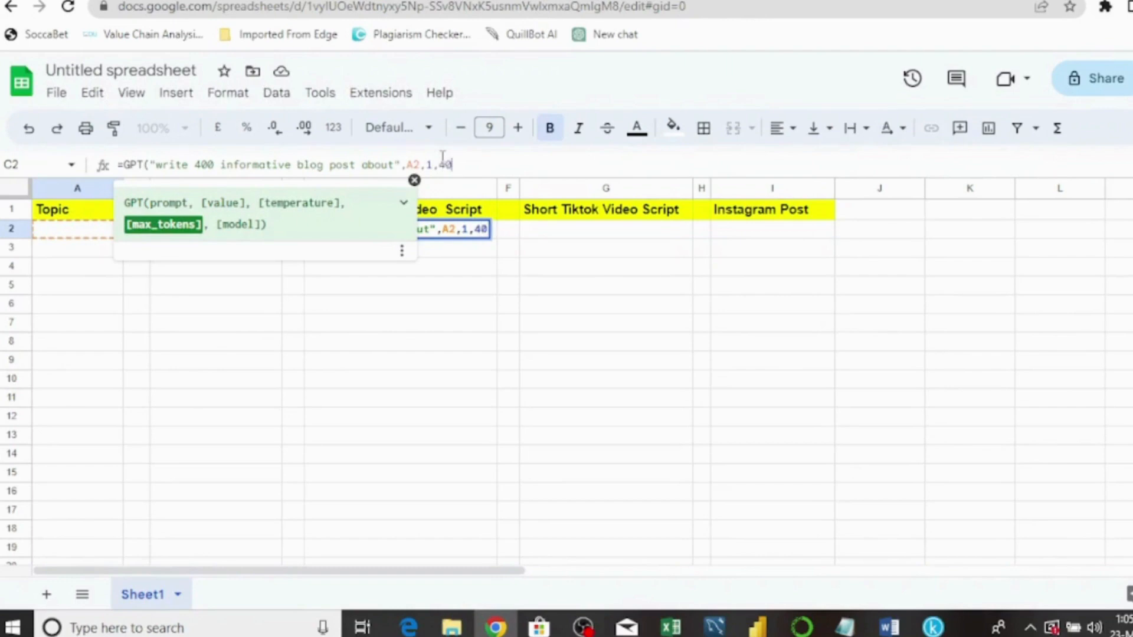
type("0")
type(")")
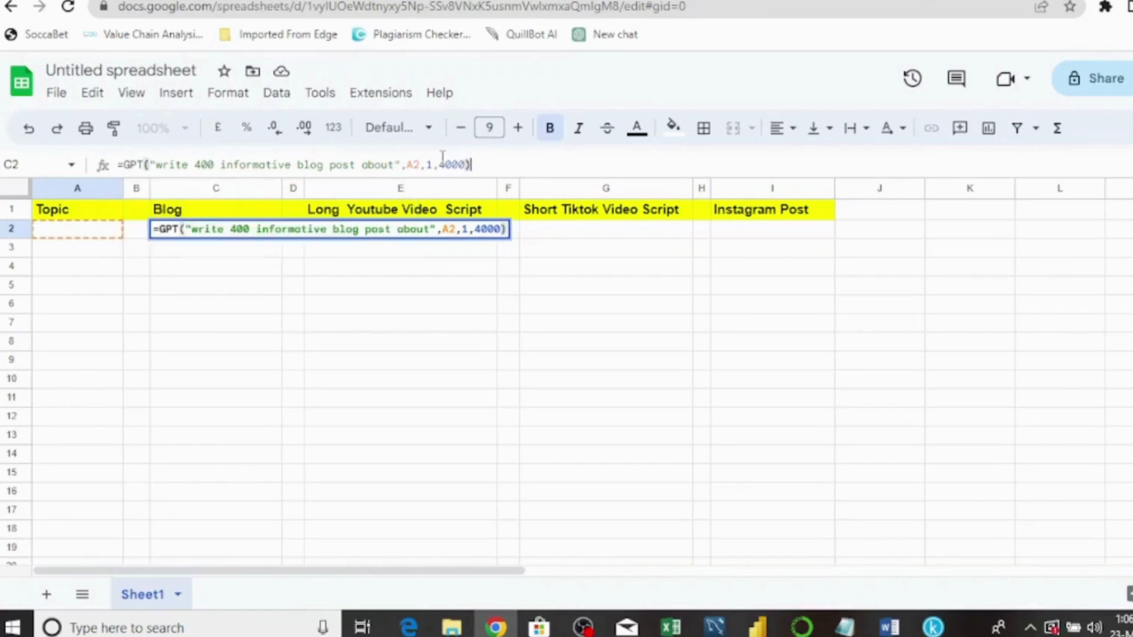
key("Return")
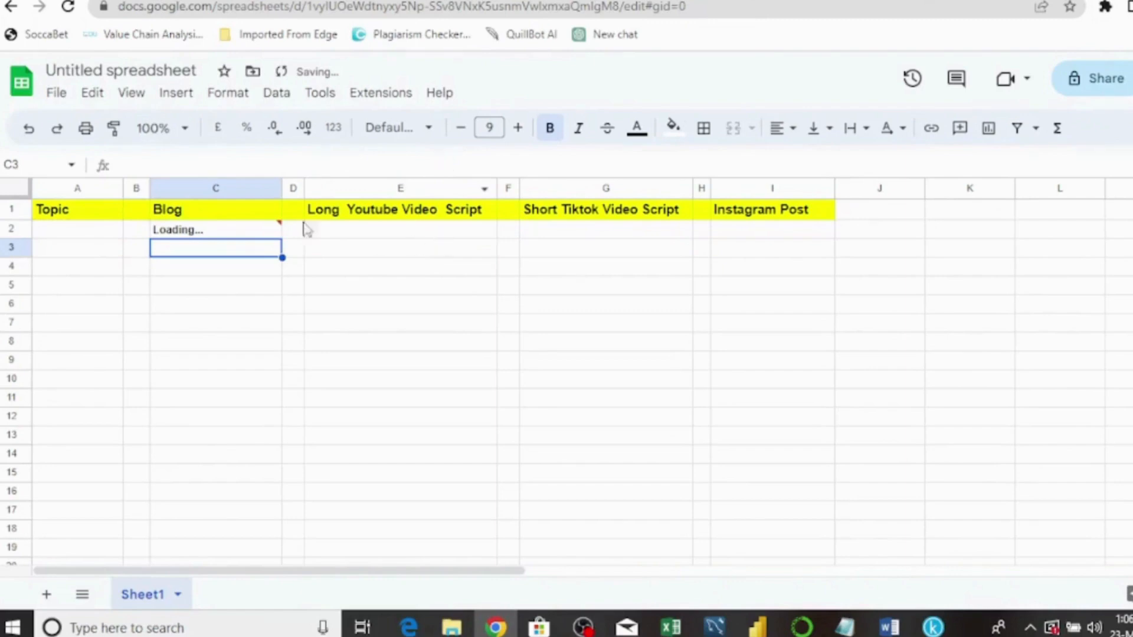
- Let C2 load its generated blog post, then select A2 and move to cell E2
mouse_move(259, 236)
left_click(66, 236)
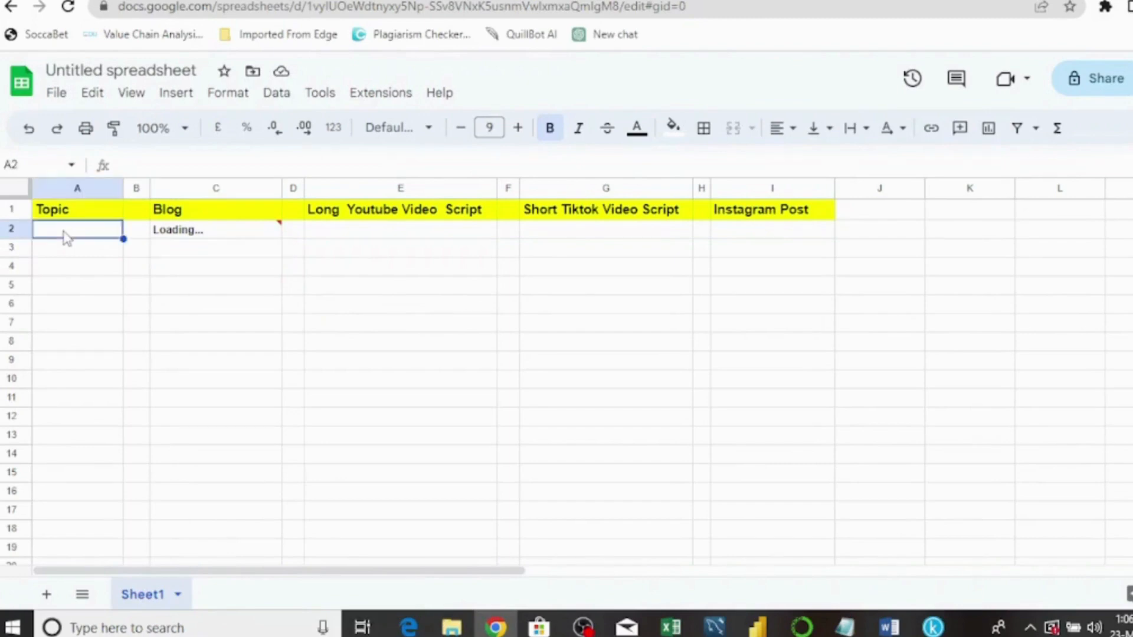
mouse_move(190, 231)
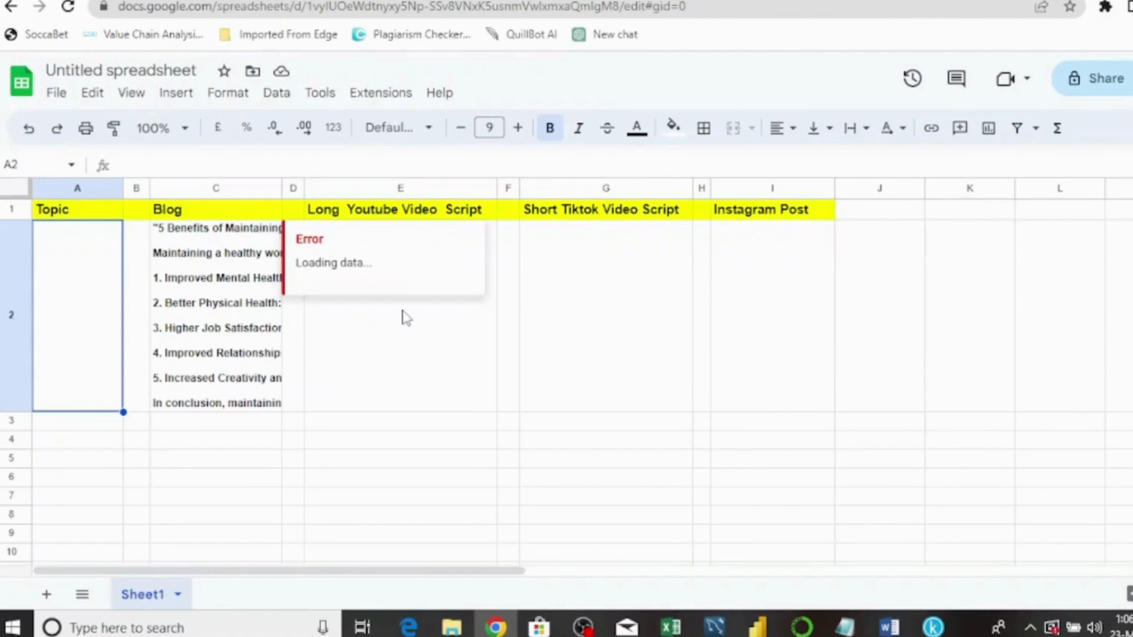
left_click(374, 357)
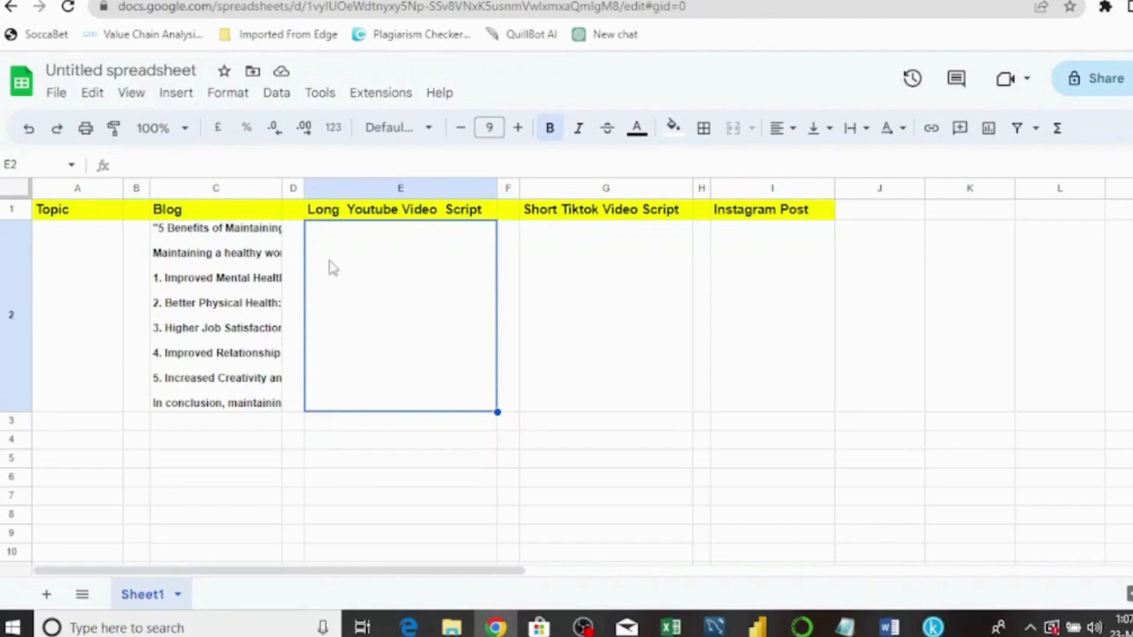
- Enter =GPT("write a 5 to 10 minutes youtube video script about",A2,1,4000) in E2
type("=")
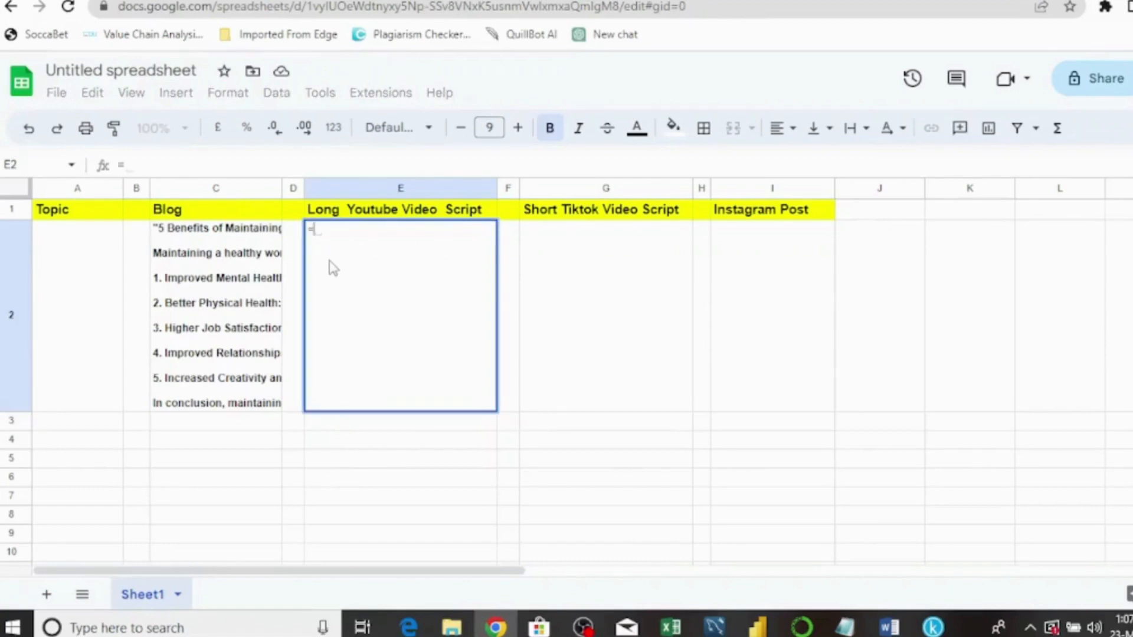
type("gpt")
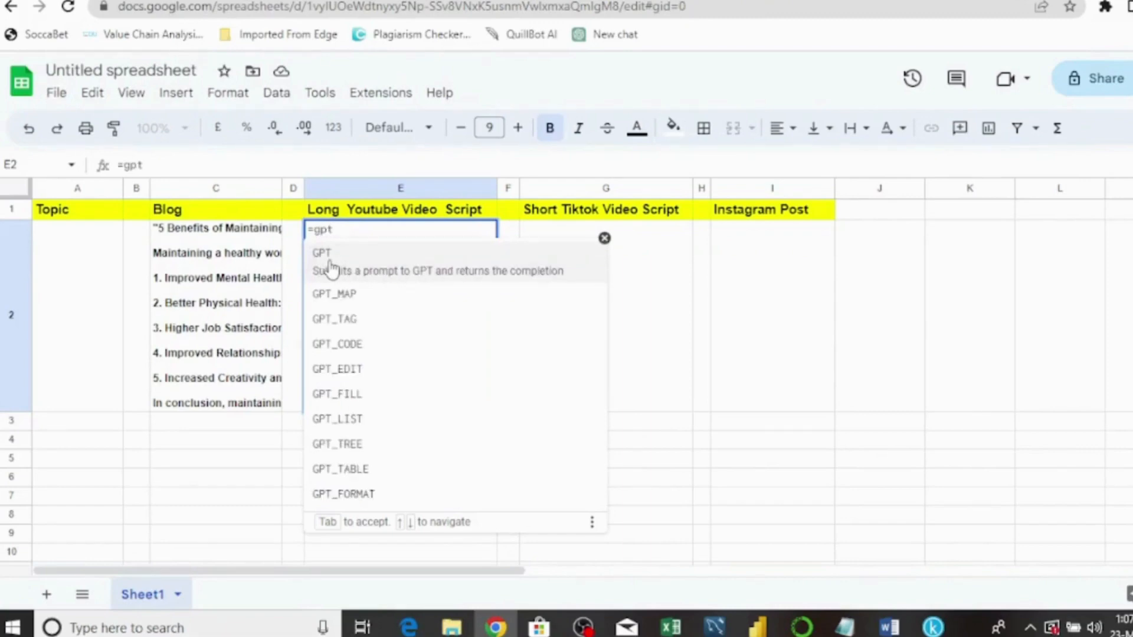
left_click(331, 269)
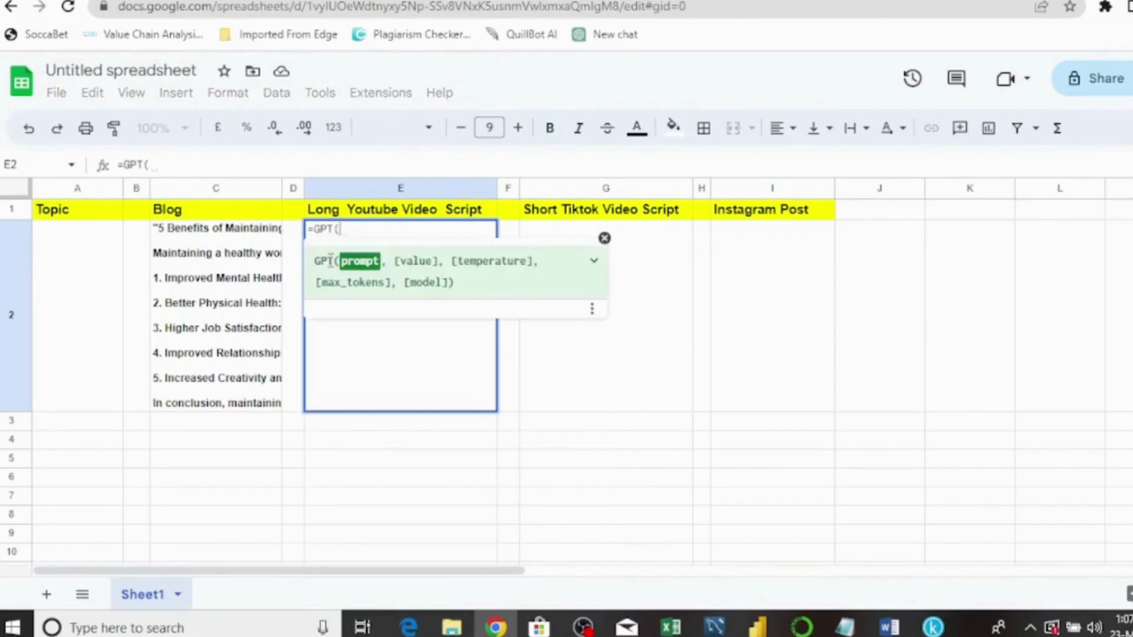
type(":")
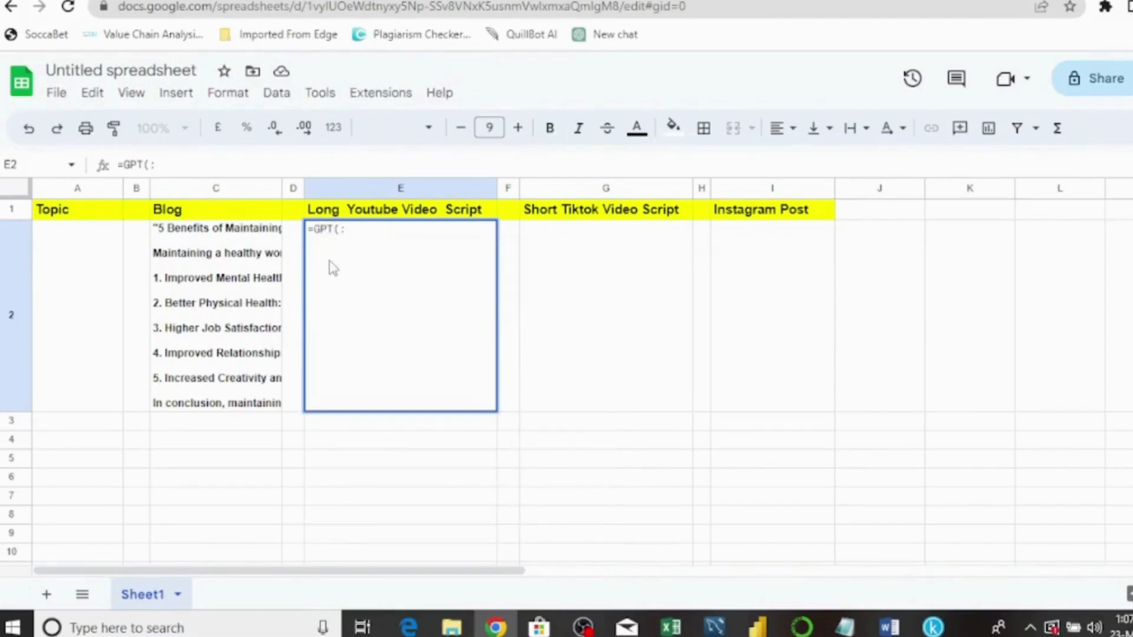
key("BackSpace")
type("\"write")
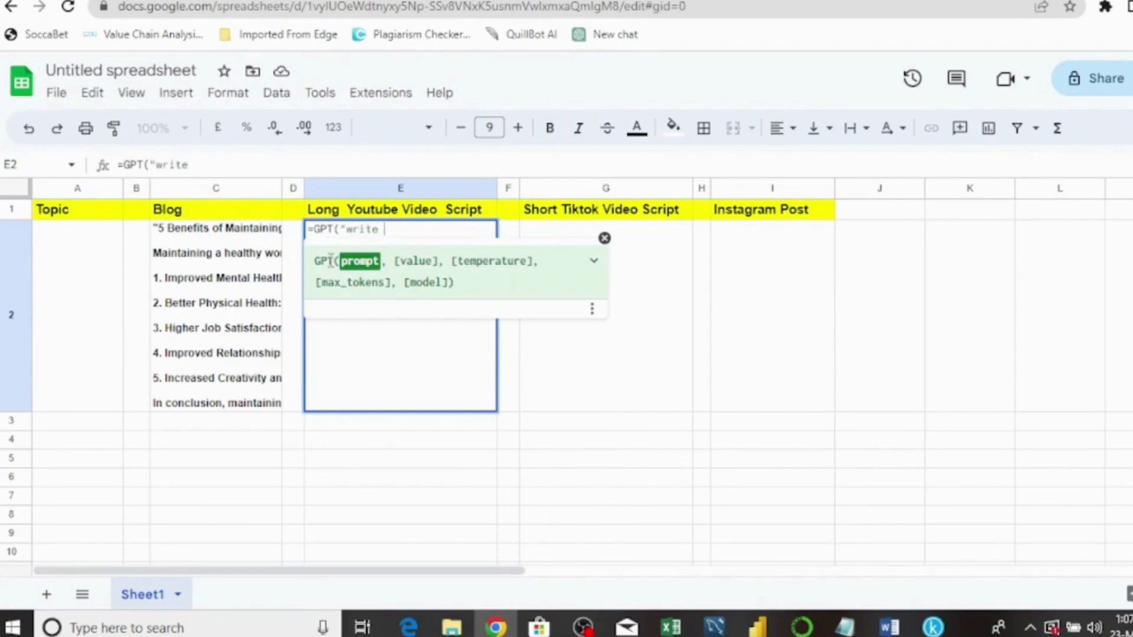
type(" o ")
type("5 ")
type("to ")
type("10 ")
type("minutes")
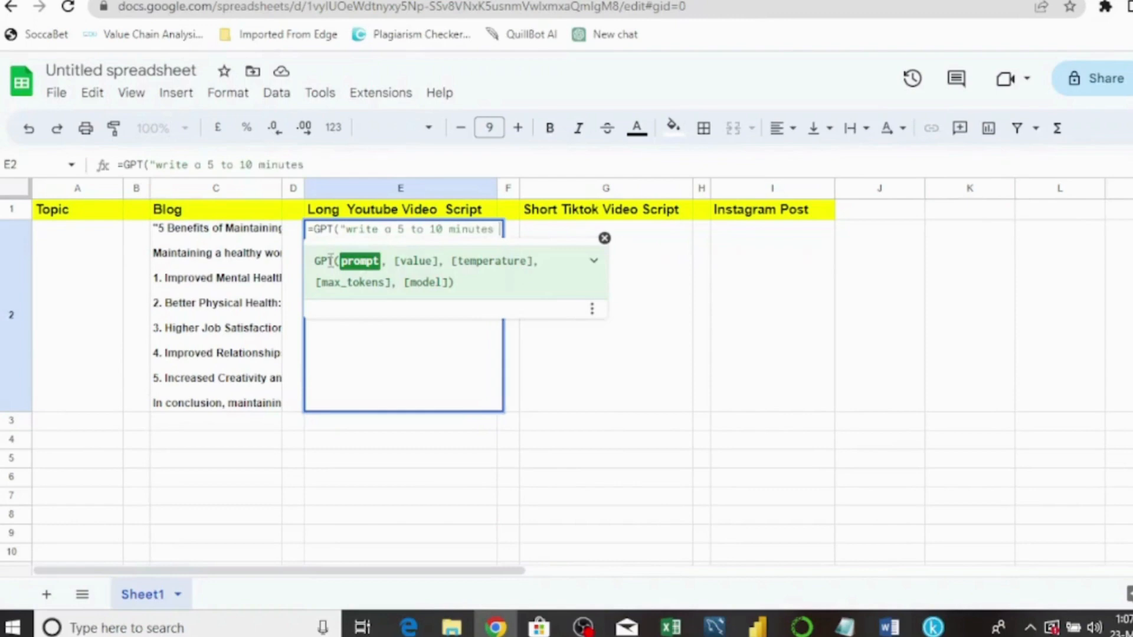
type(" vid")
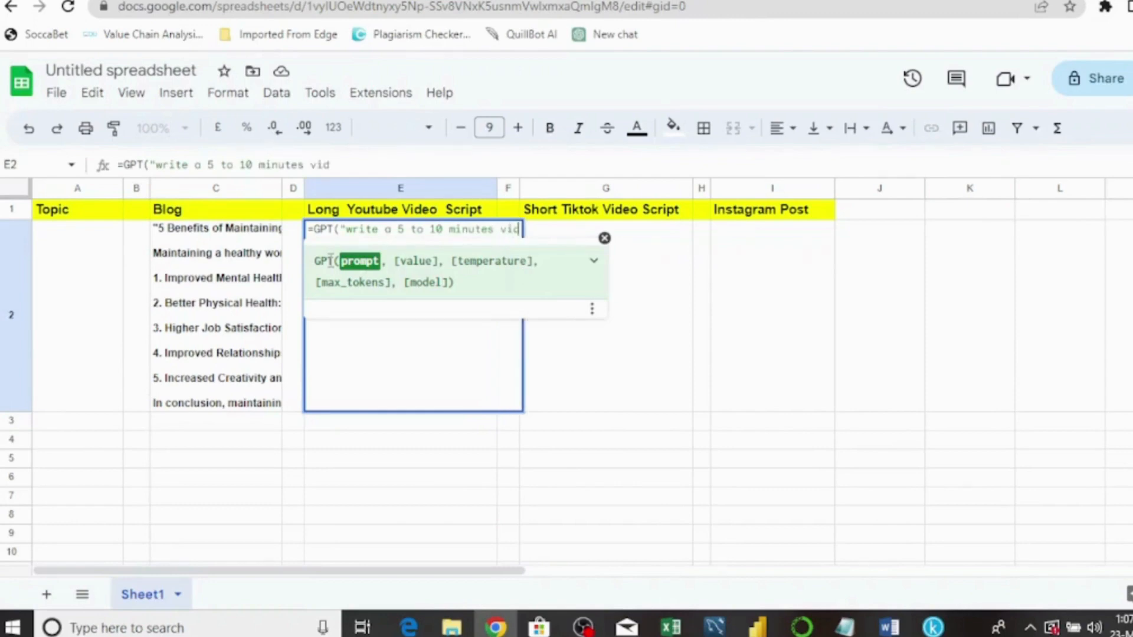
key("BackSpace")
key("BackSpace")
key("BackSpace")
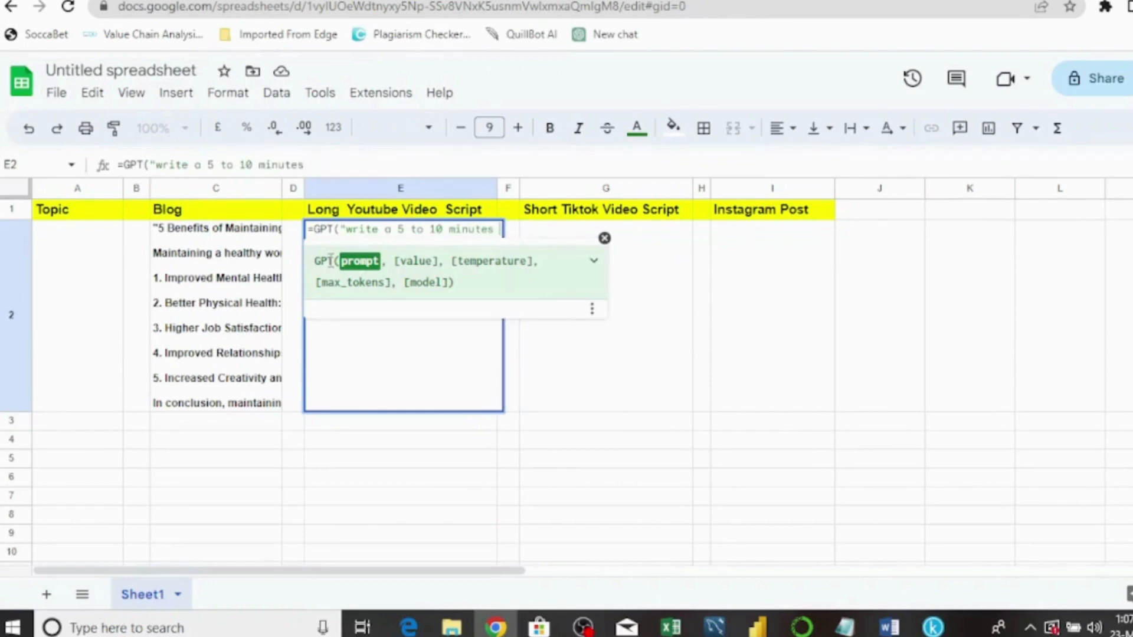
type("yo")
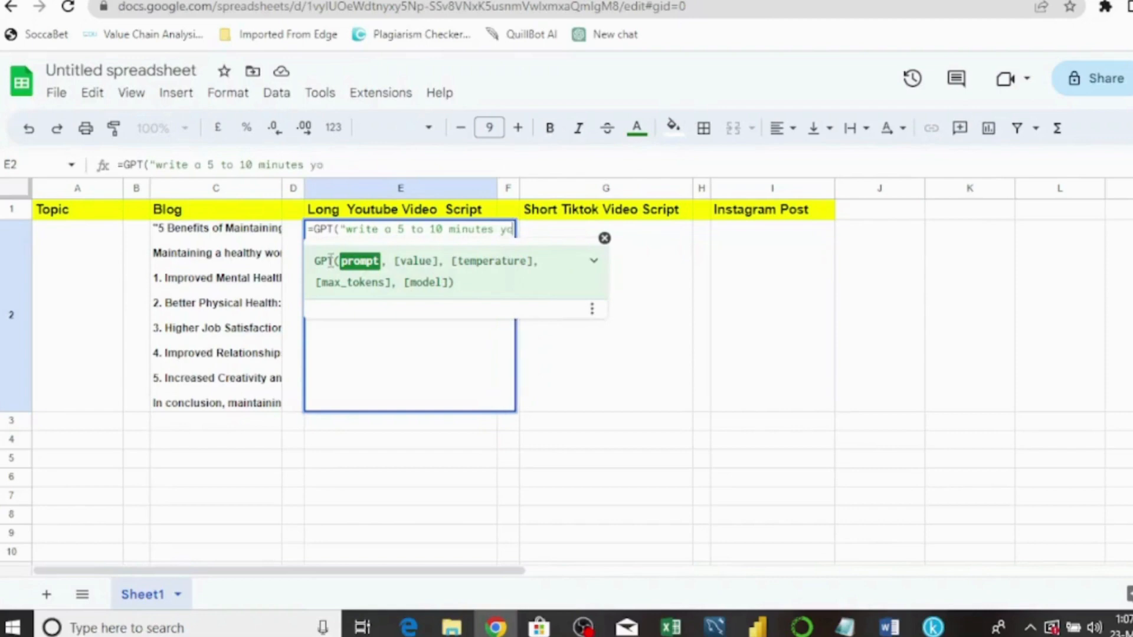
type("utube ")
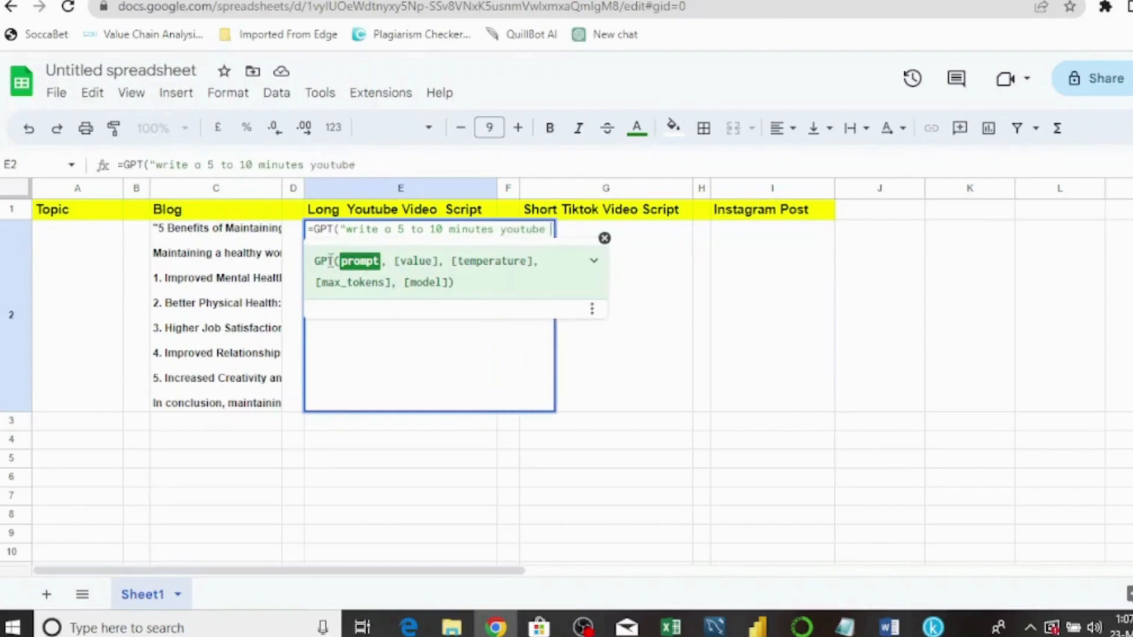
type("video")
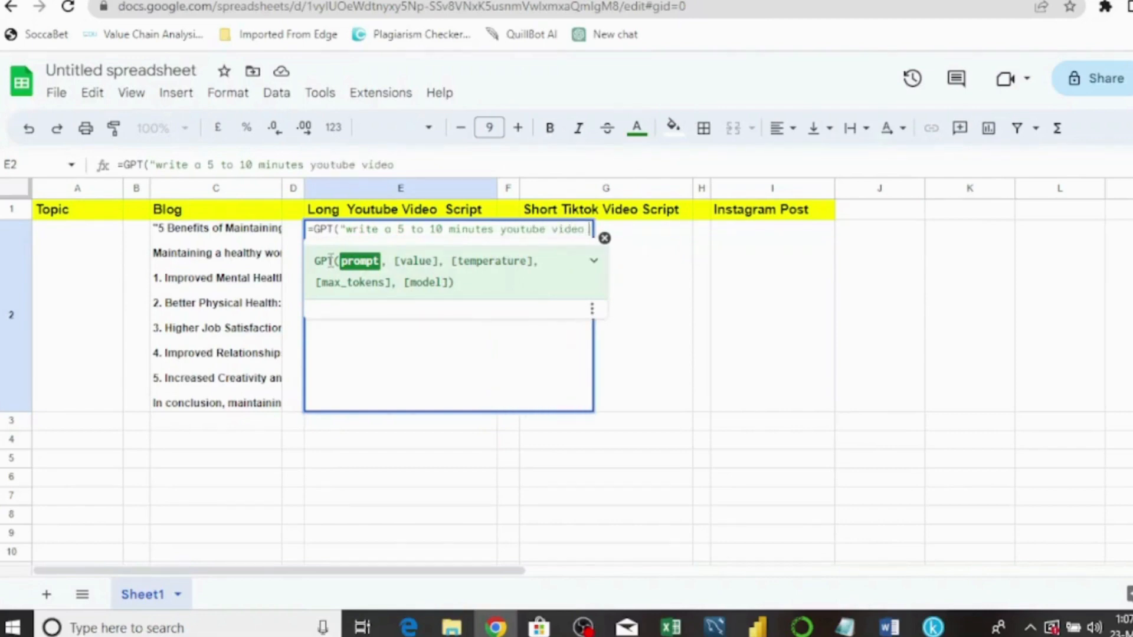
type(" scrip")
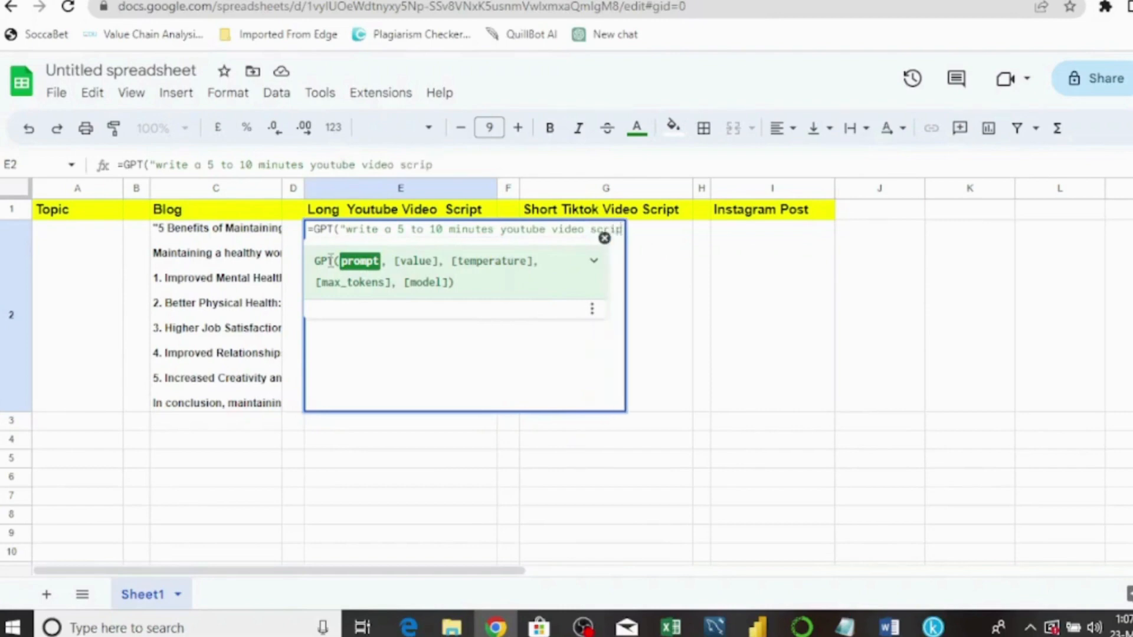
type("t abou")
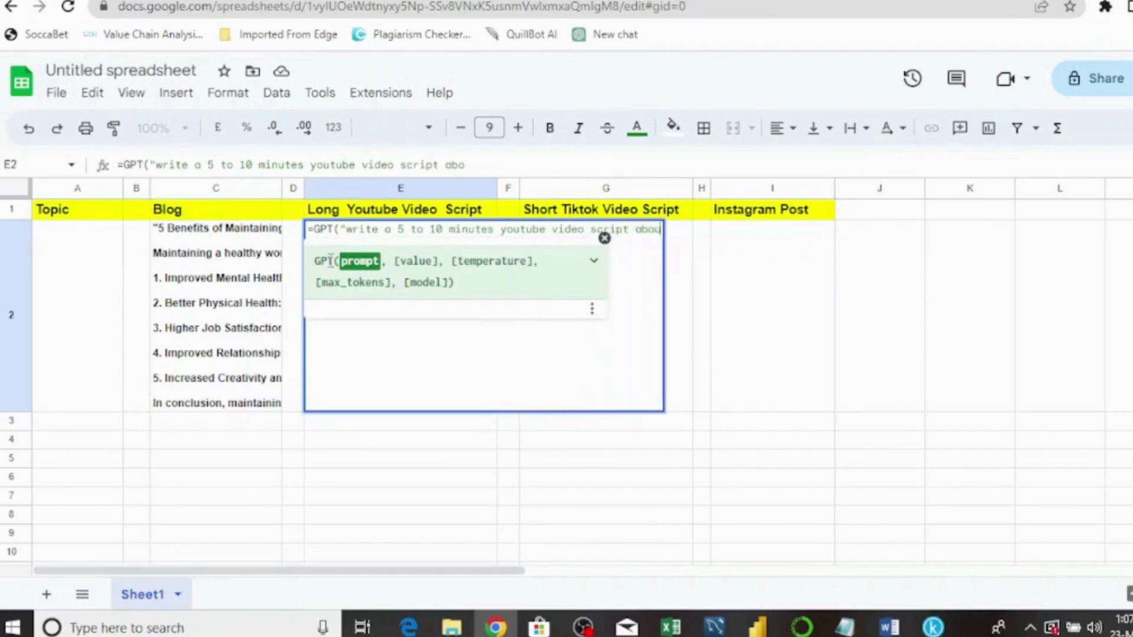
type("t\"")
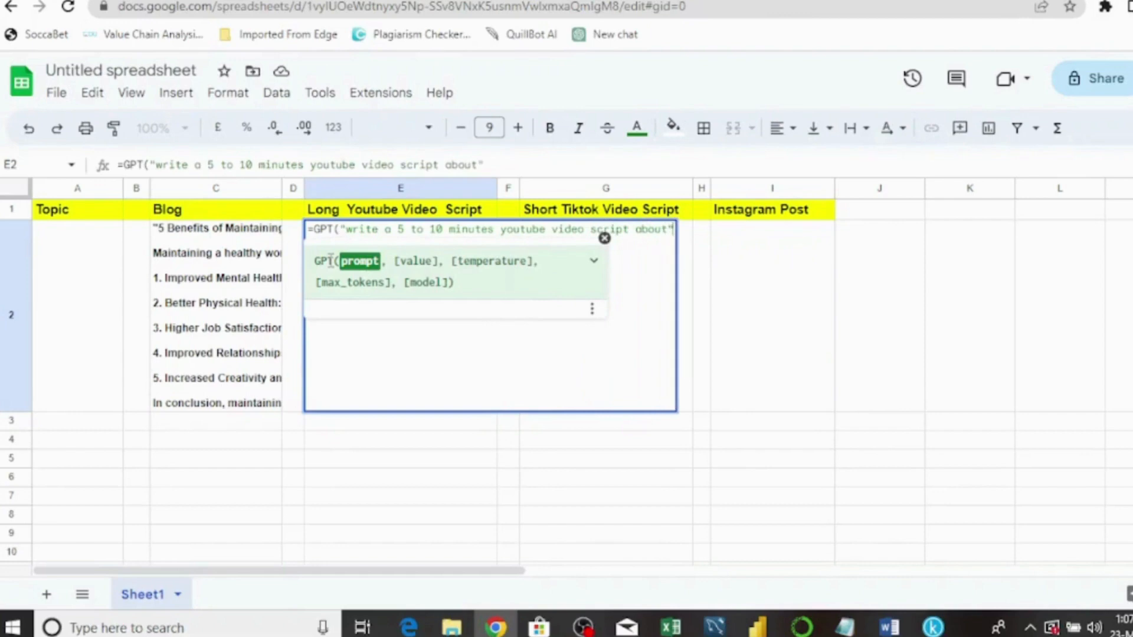
type(",")
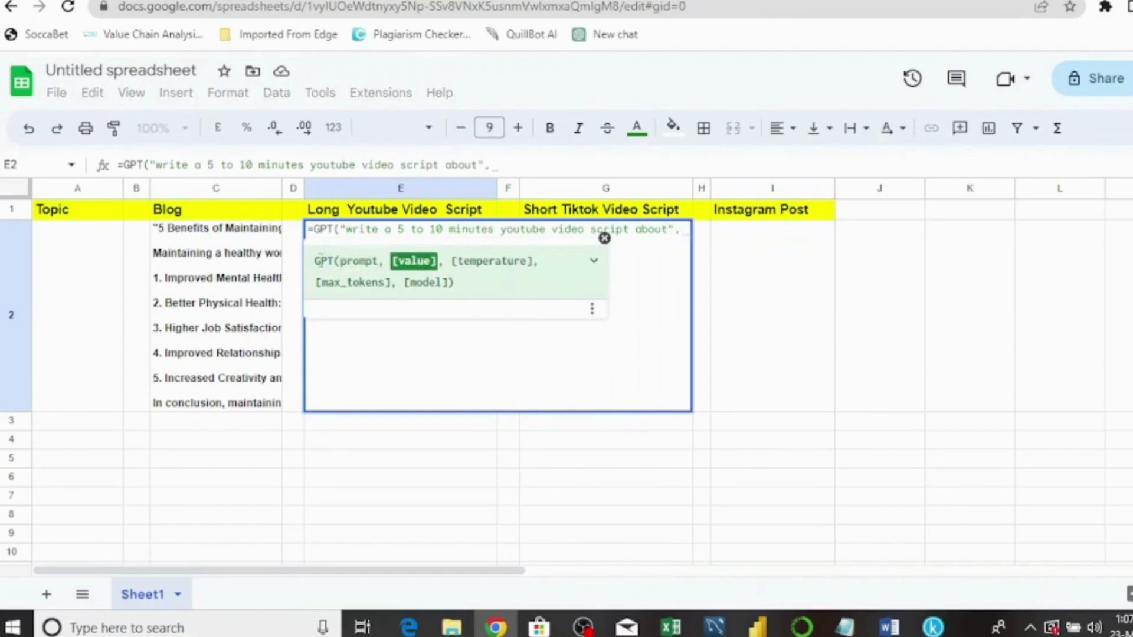
left_click(78, 242)
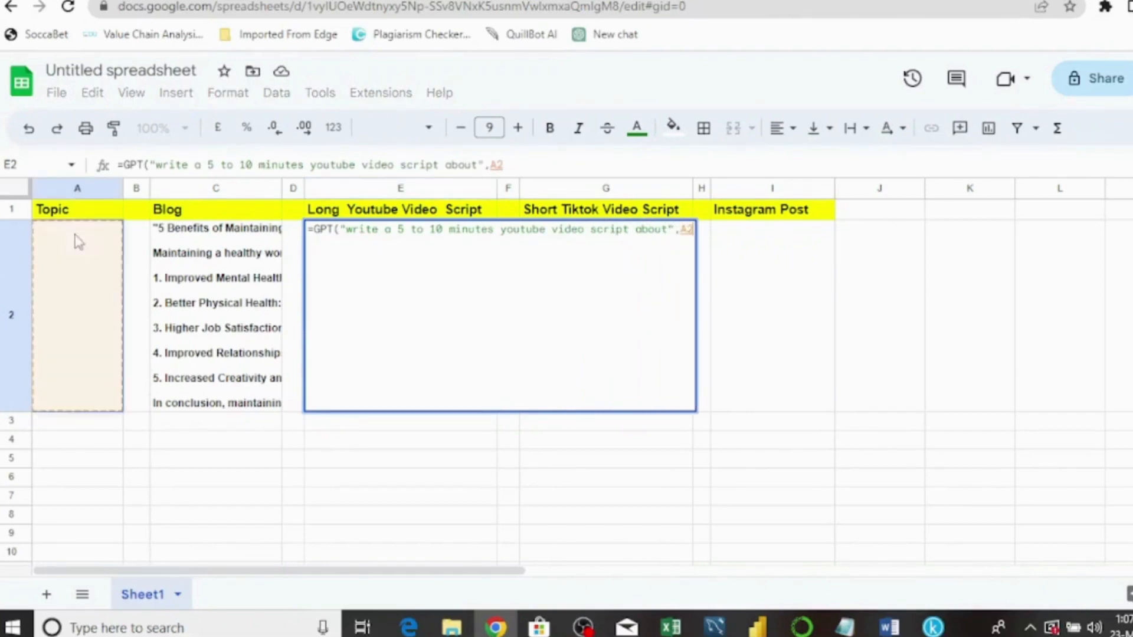
type(",")
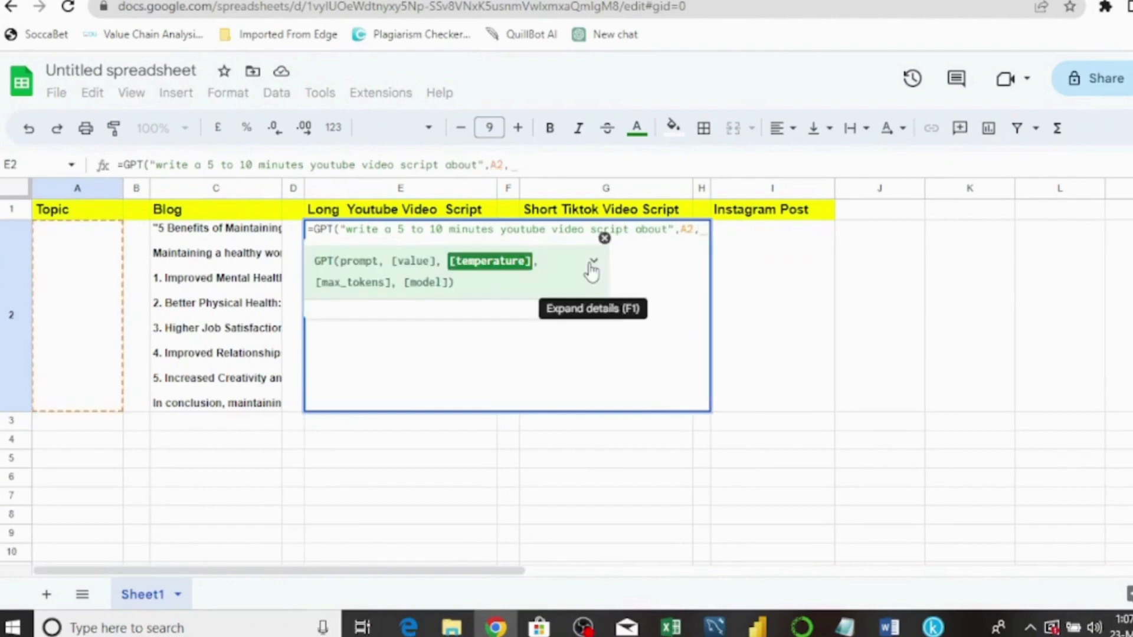
type("1,")
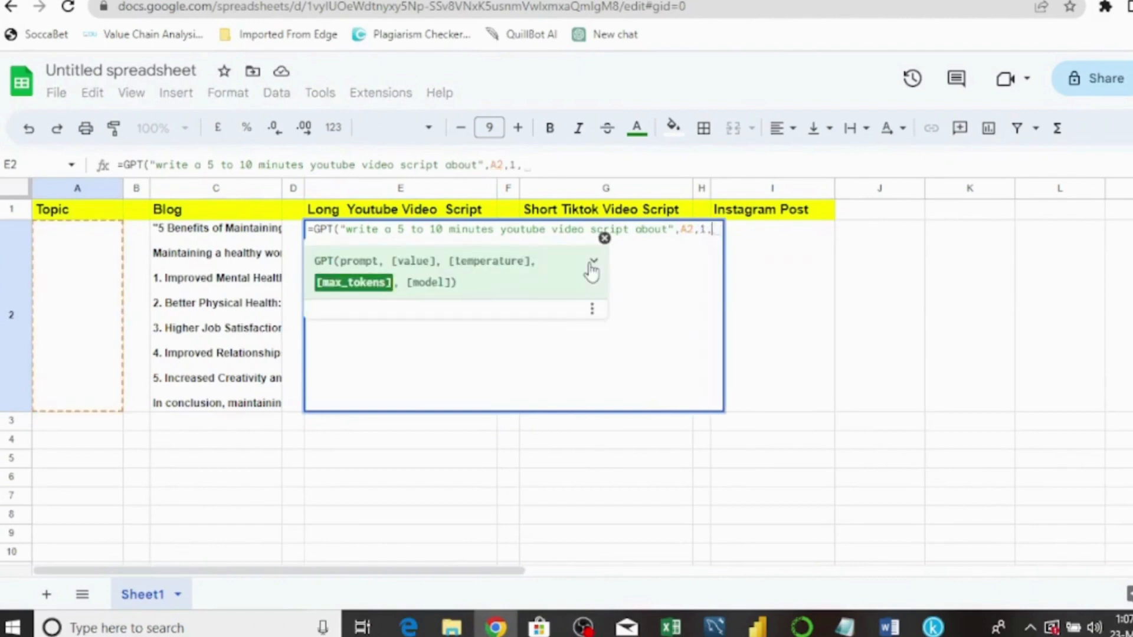
type("4000")
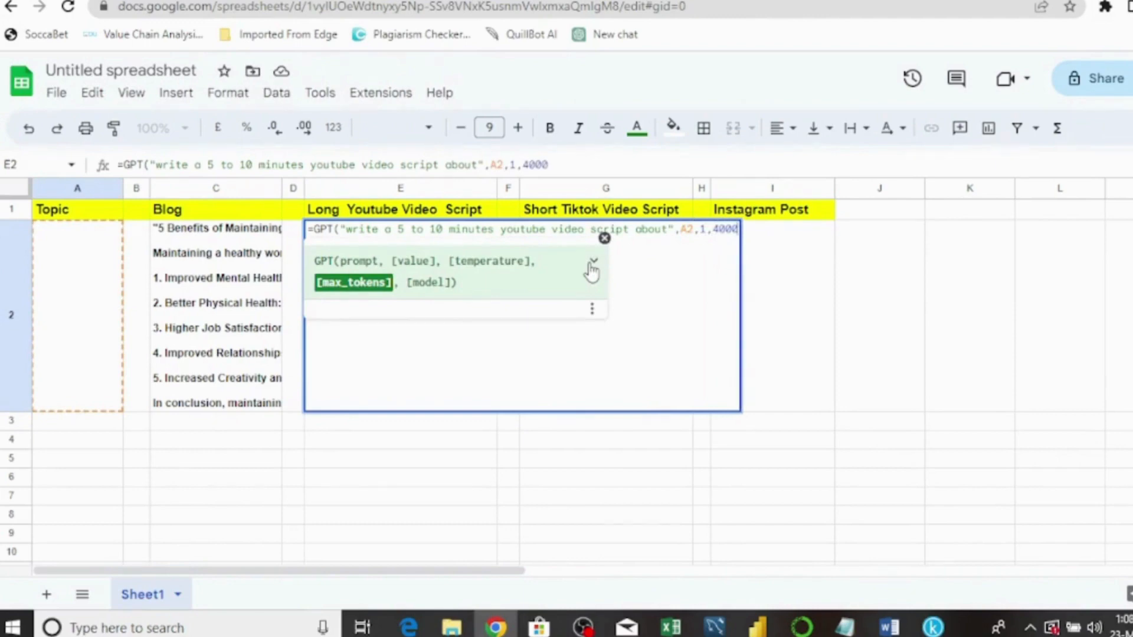
type(")")
key("Return")
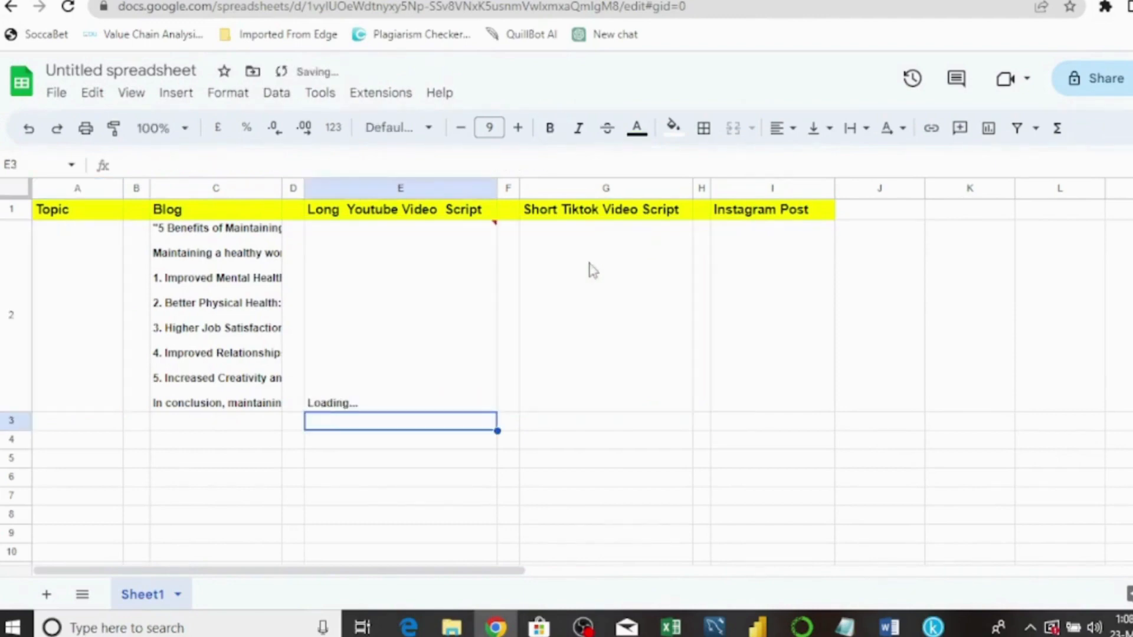
- Enter =GPT("write a 1 minute short video script about",A2,1,4000) in G2
left_click(622, 270)
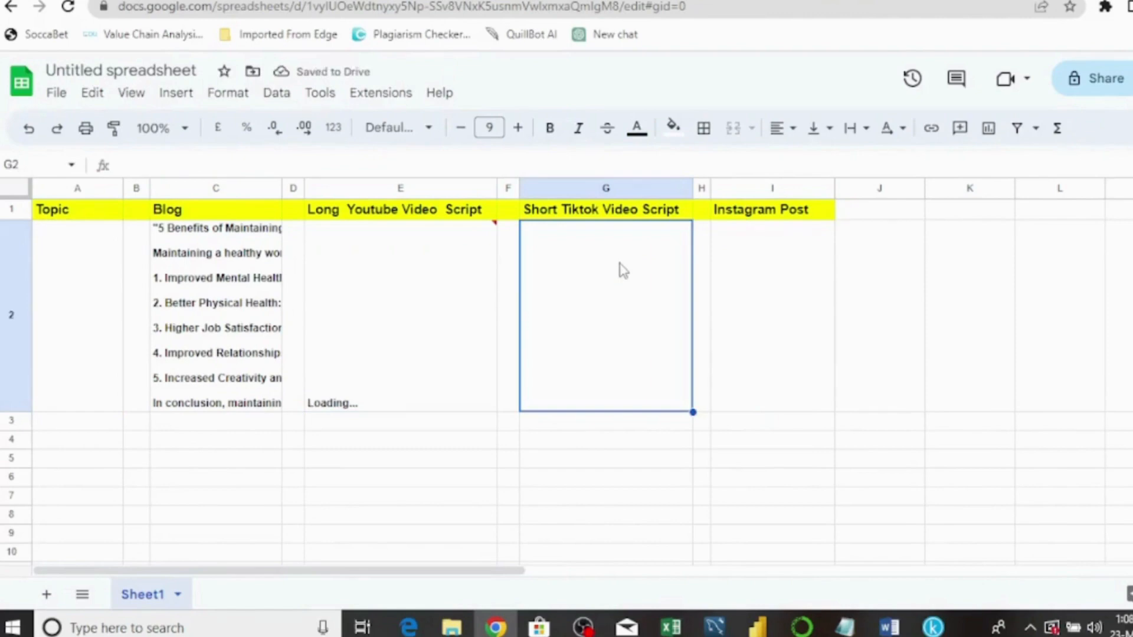
type("=")
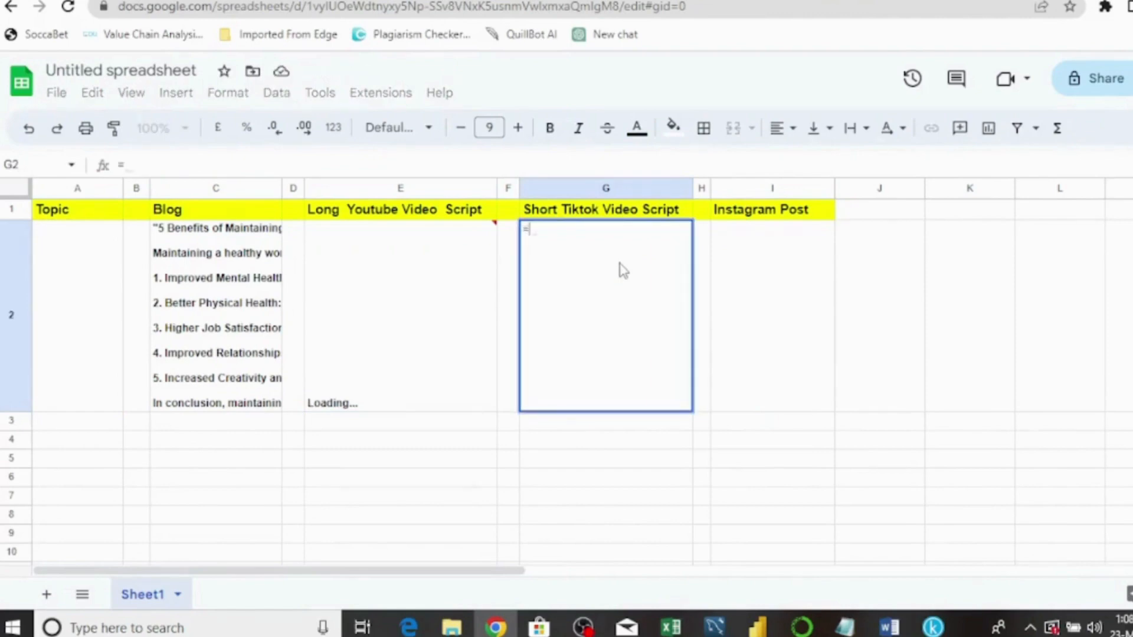
type("gp")
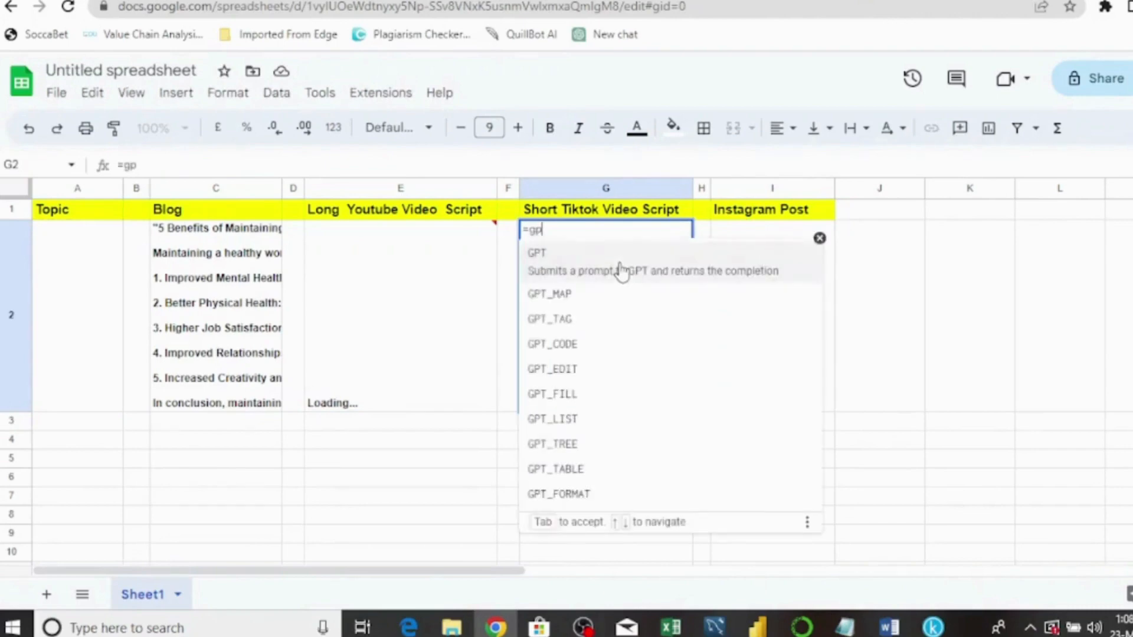
left_click(620, 271)
type("\"")
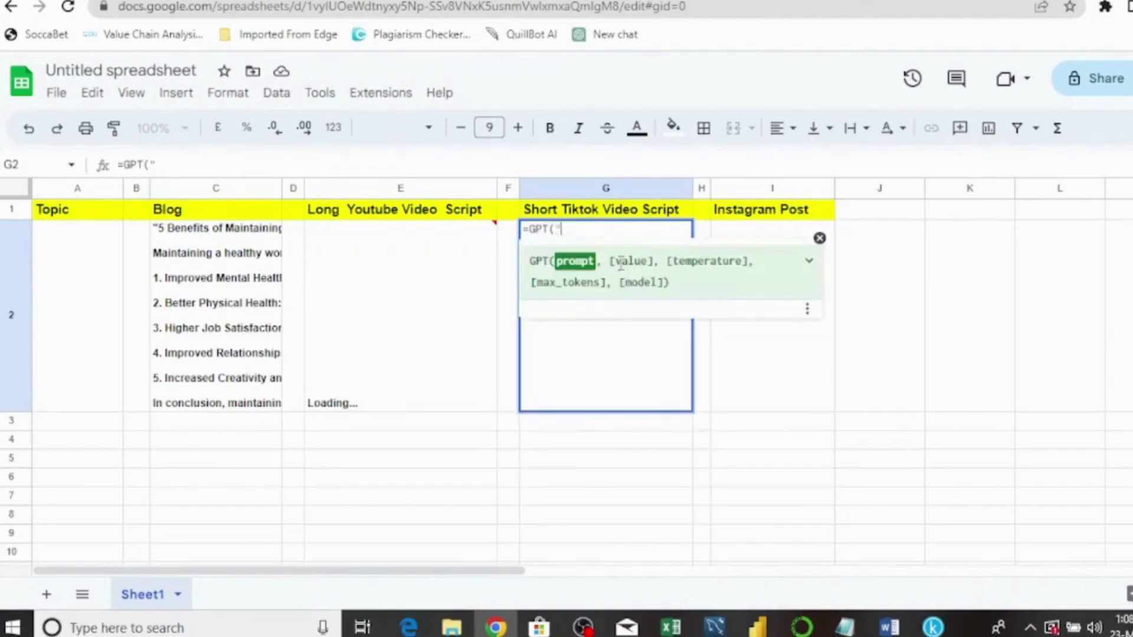
type("writee")
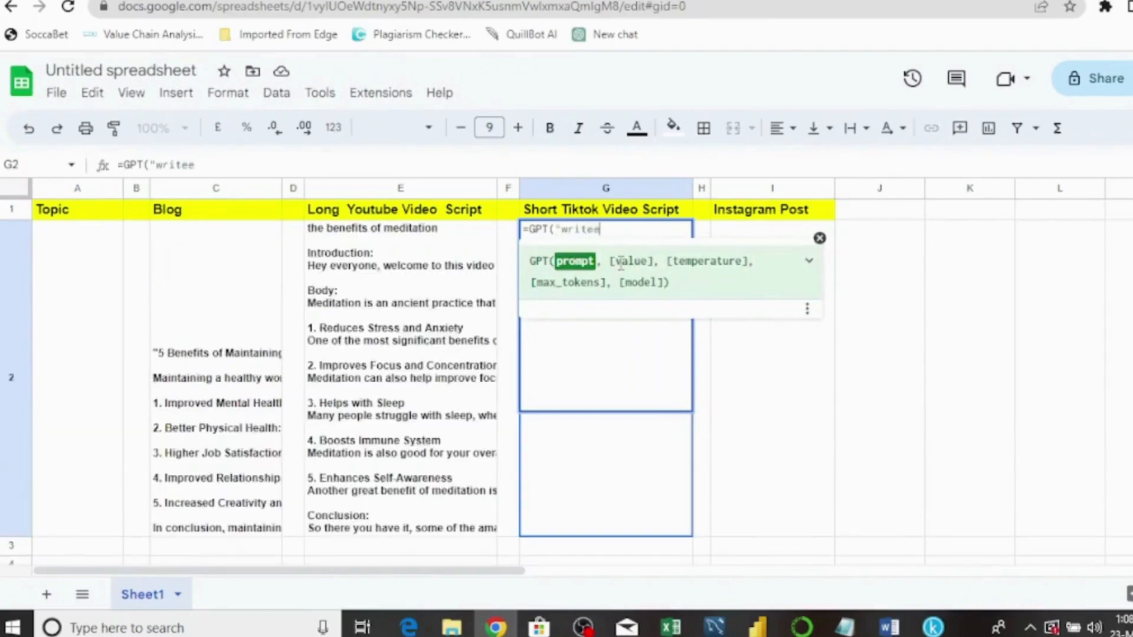
key("BackSpace")
type(" a 30 secon")
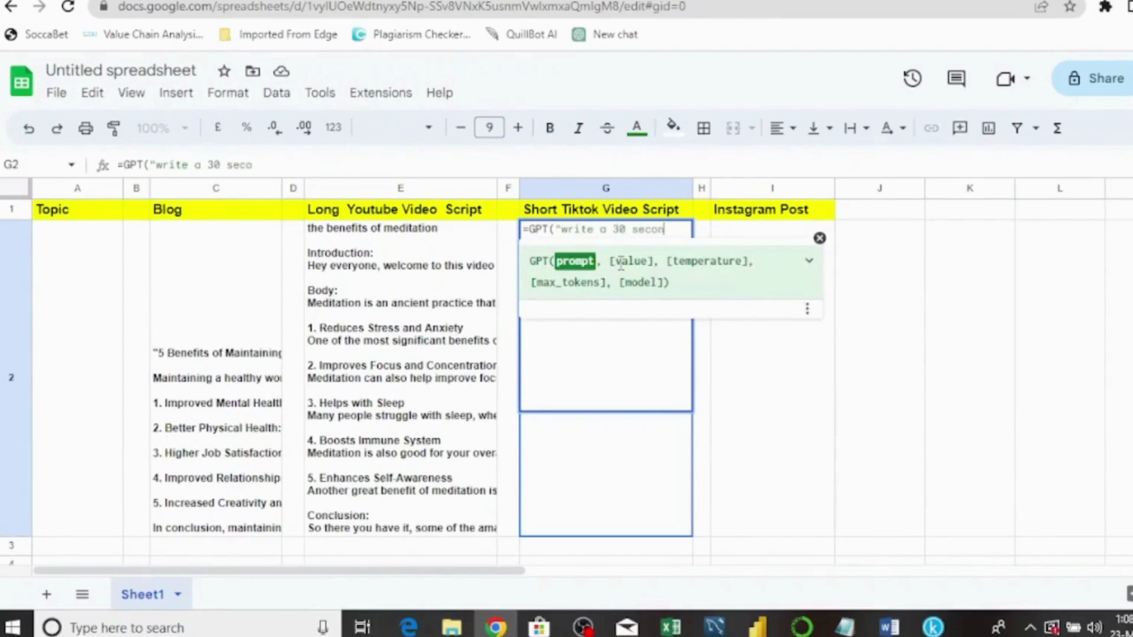
key("BackSpace")
key("BackSpace")
key("BackSpace")
key("BackSpace")
key("BackSpace")
key("BackSpace")
key("BackSpace")
key("BackSpace")
type("1 mi")
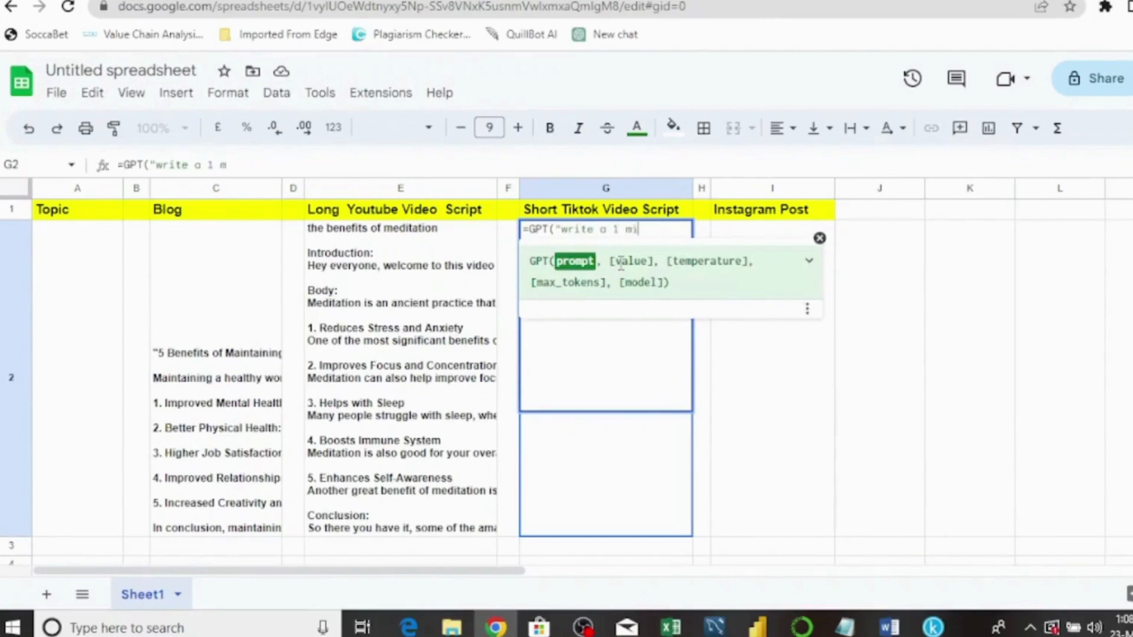
type("nute short")
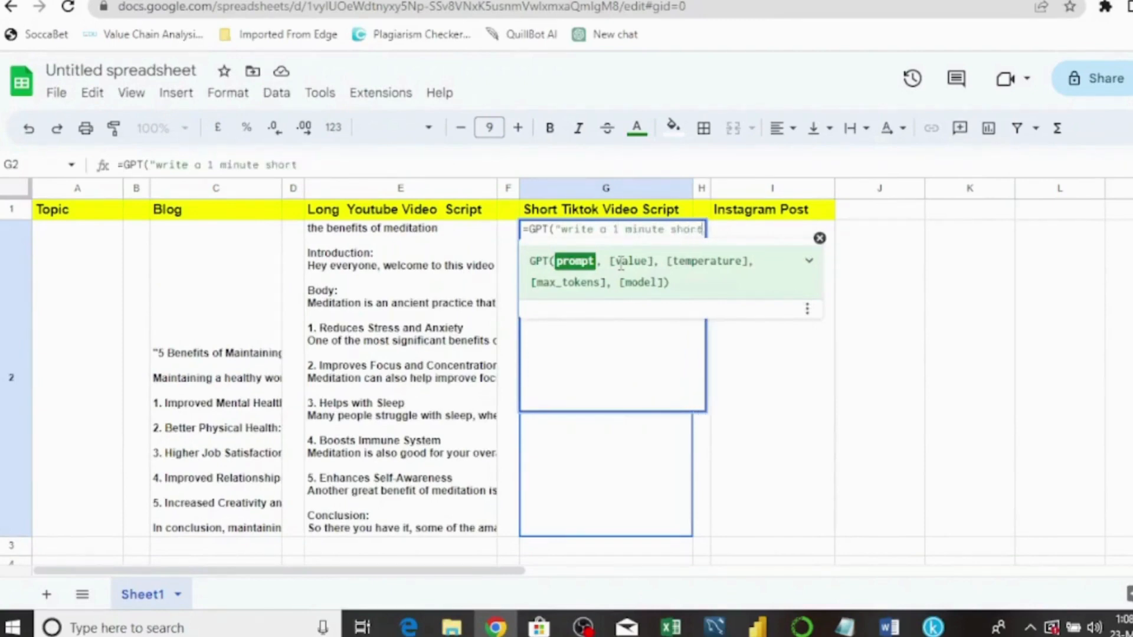
type(" video script")
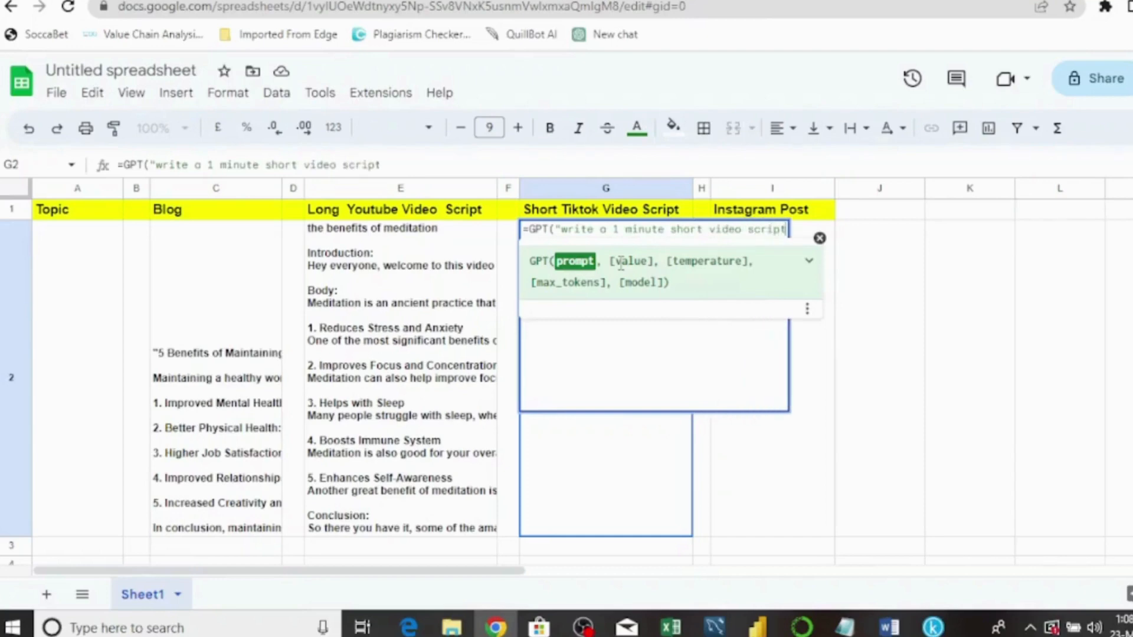
type(" about\",")
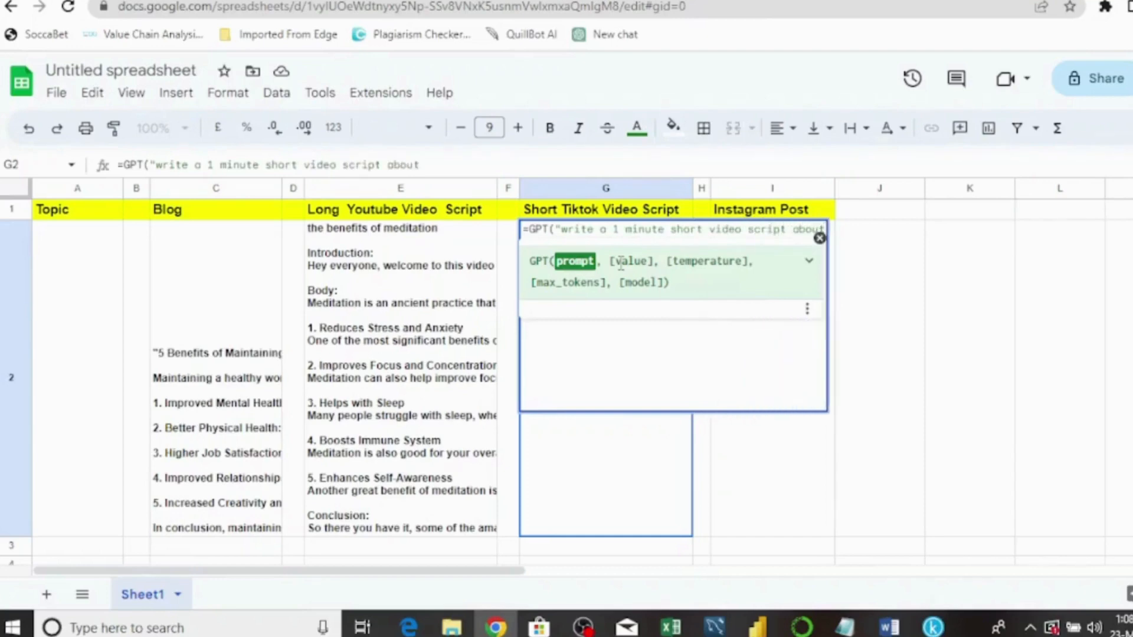
left_click(66, 257)
type(",")
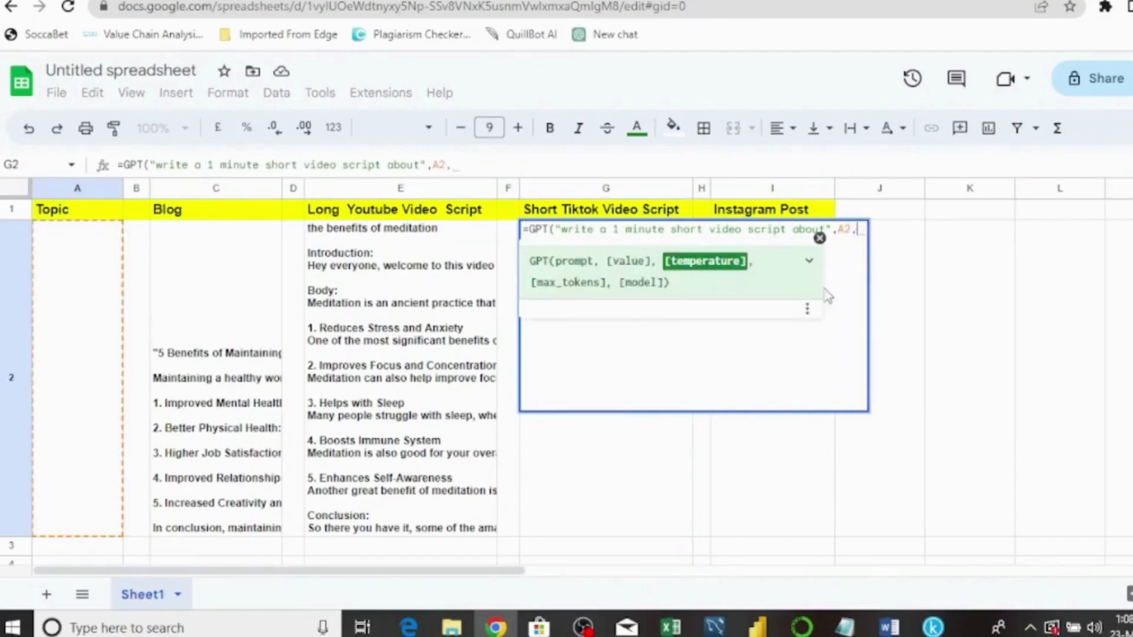
type("1,")
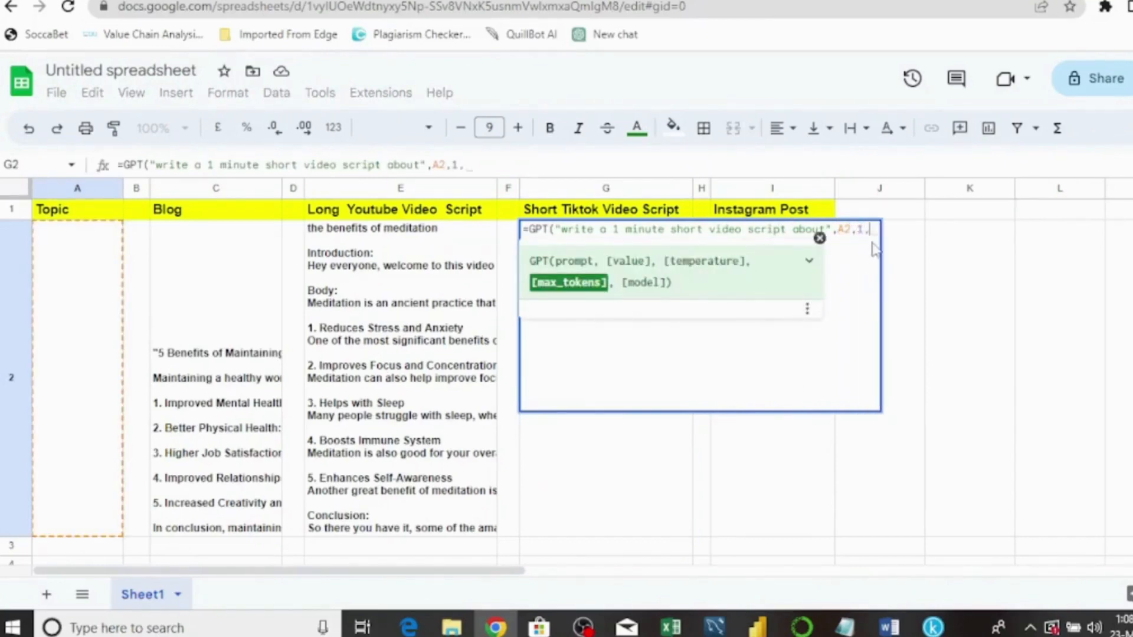
type("4000)")
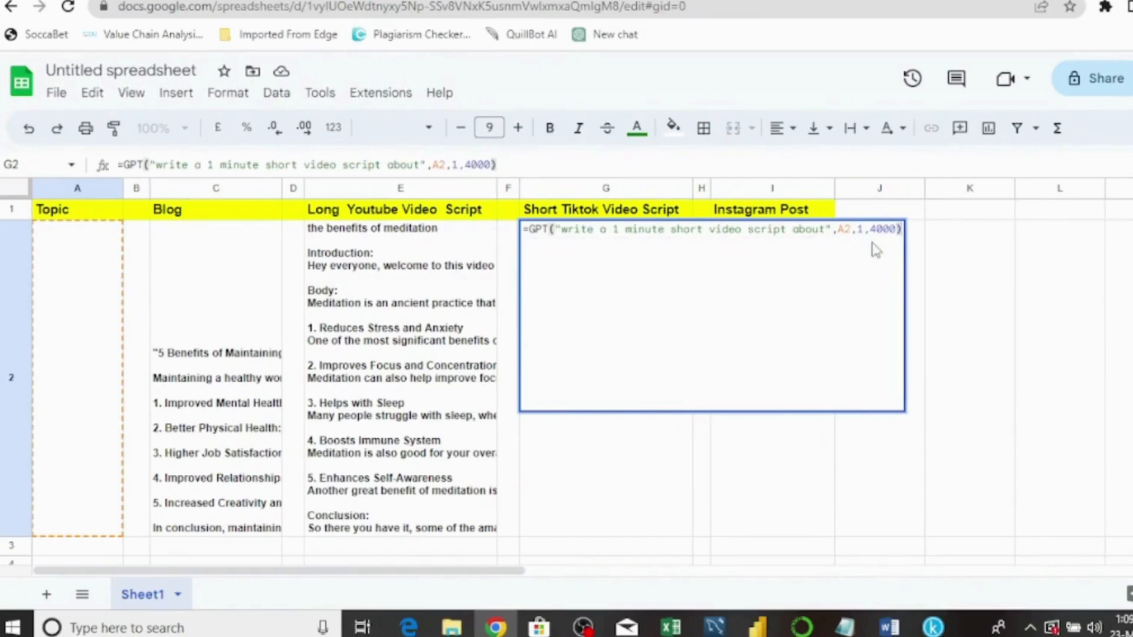
key("Return")
- Enter =GPT("write a short instagram post about",A2,1,4000) in I2
left_click(796, 268)
type("=")
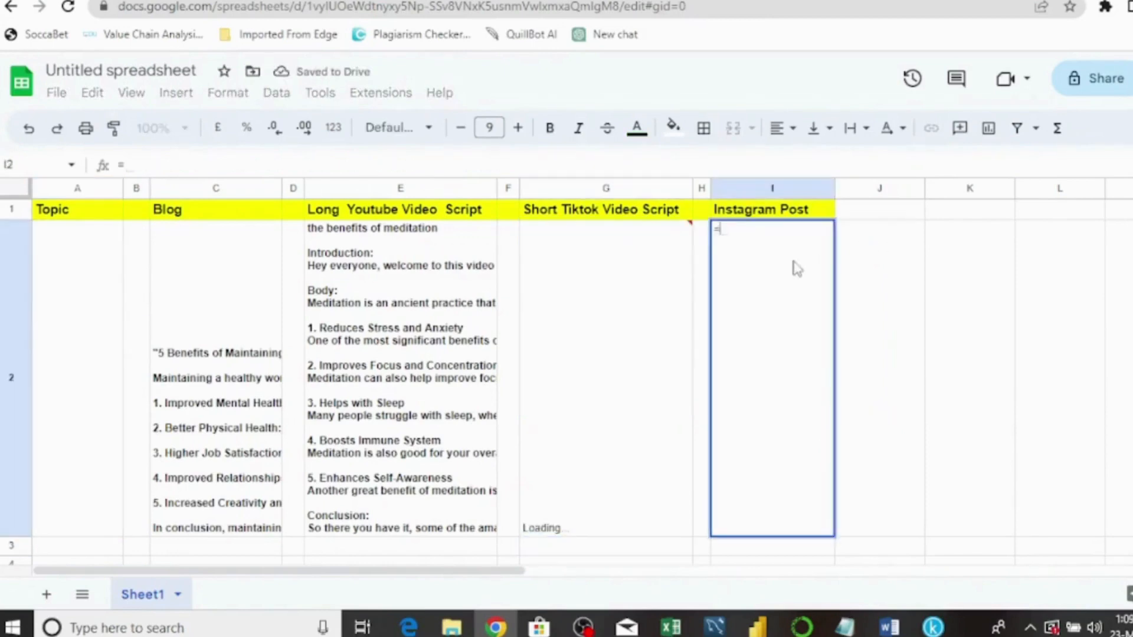
type("gpt")
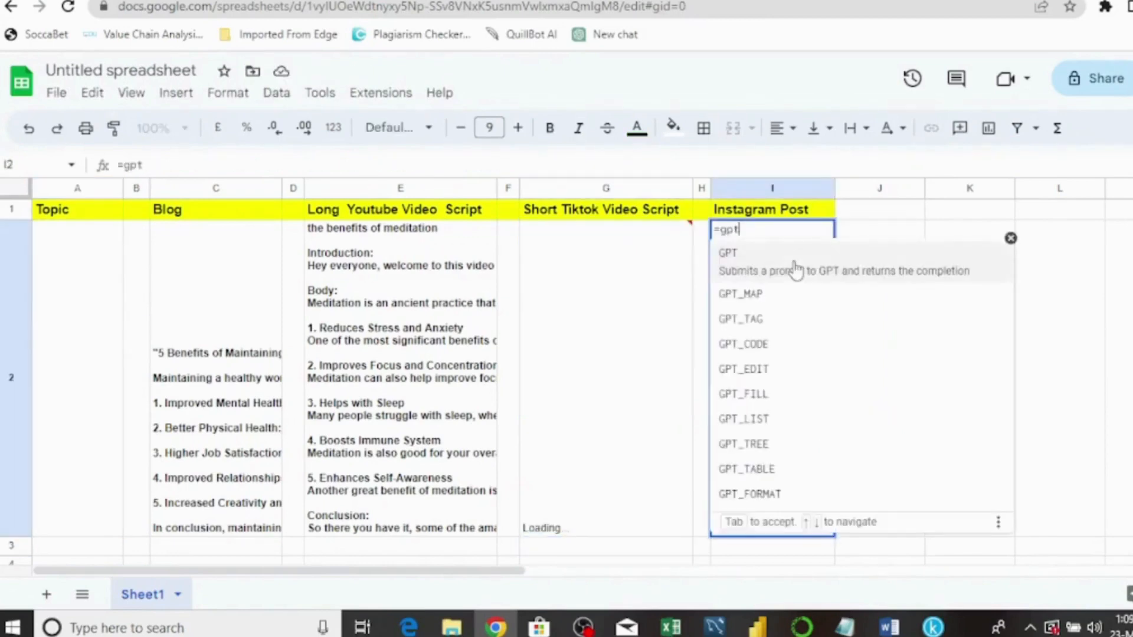
key("Tab")
type("\"write")
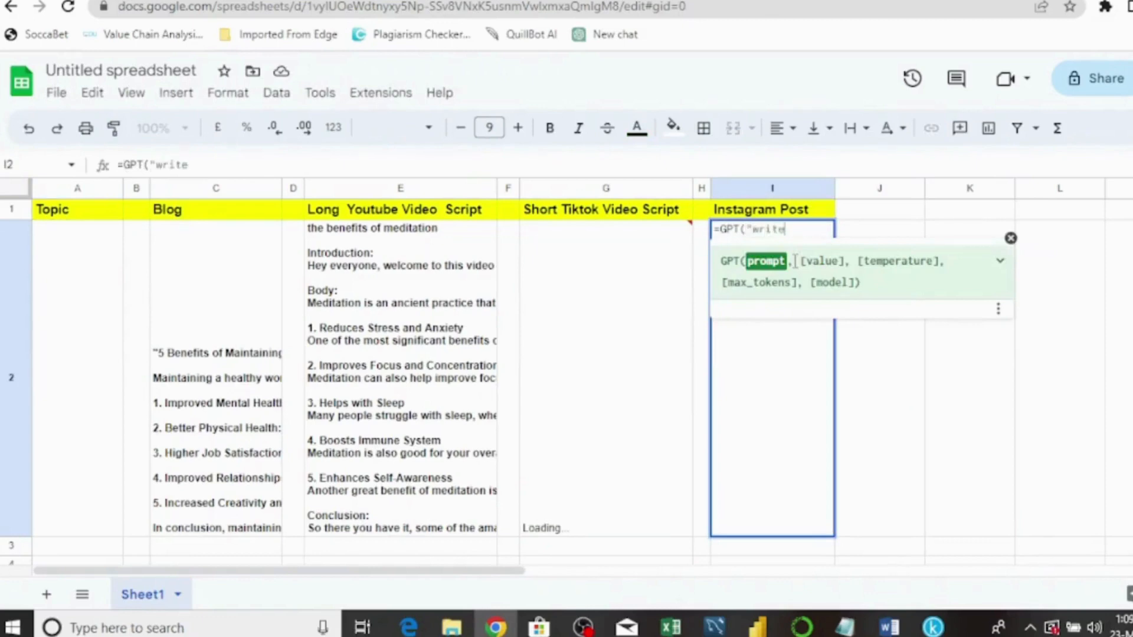
type(" o short")
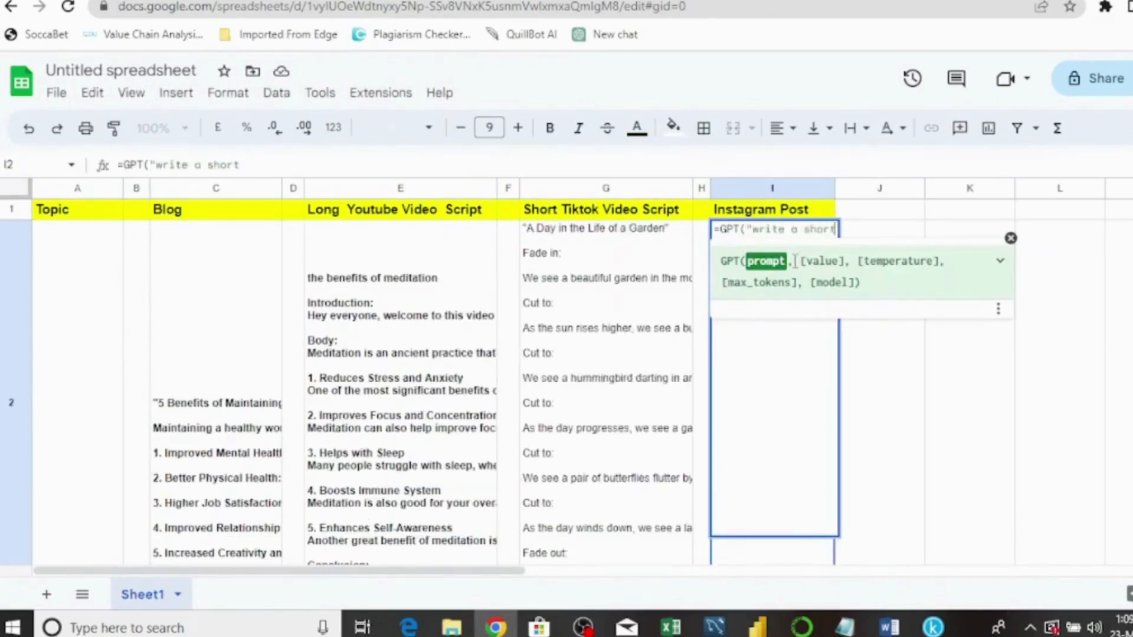
type(" insta")
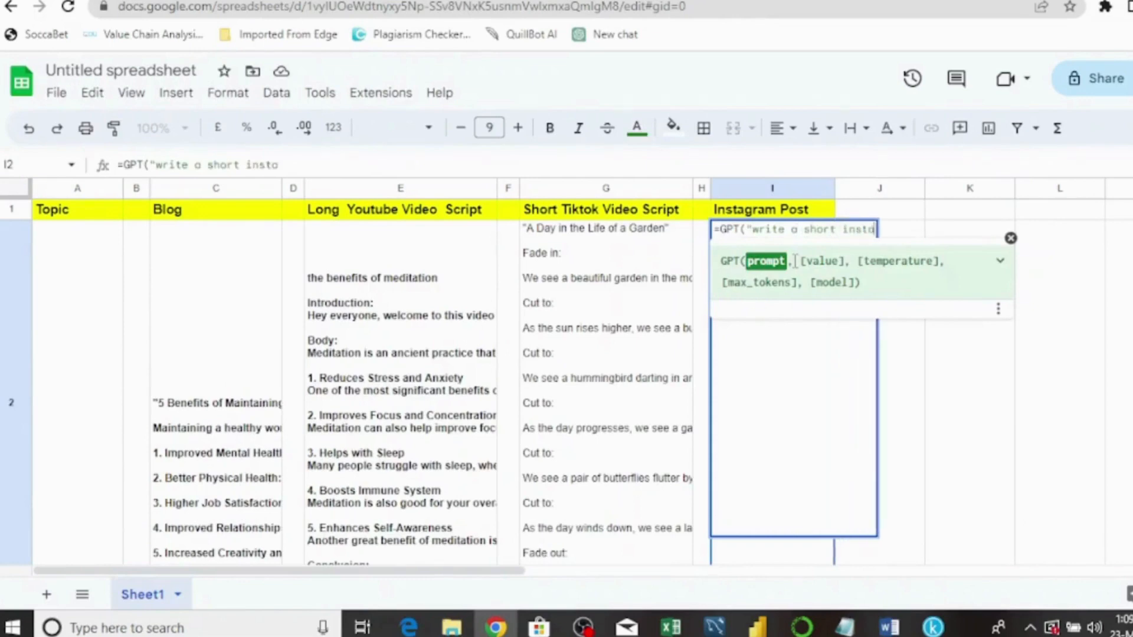
type("gram ")
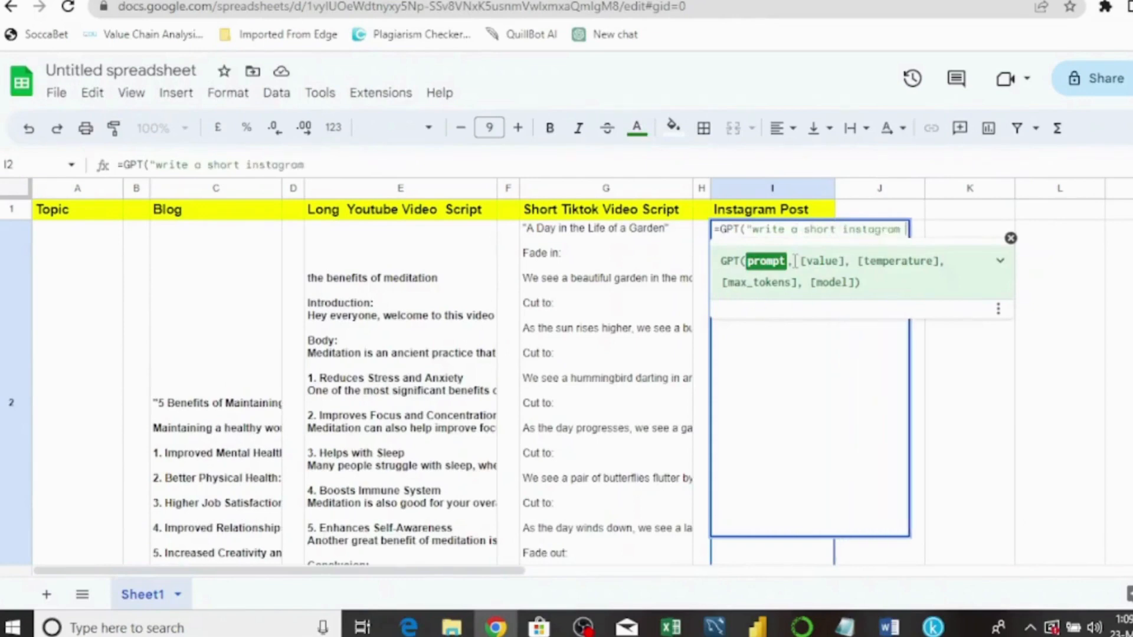
type("post abou")
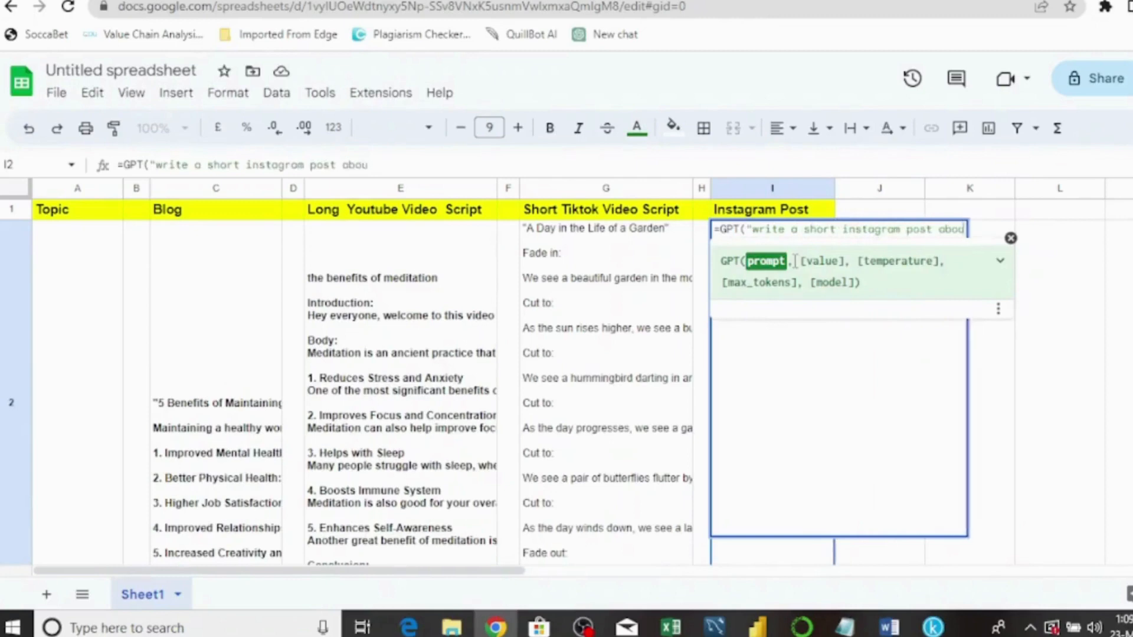
type("t\",")
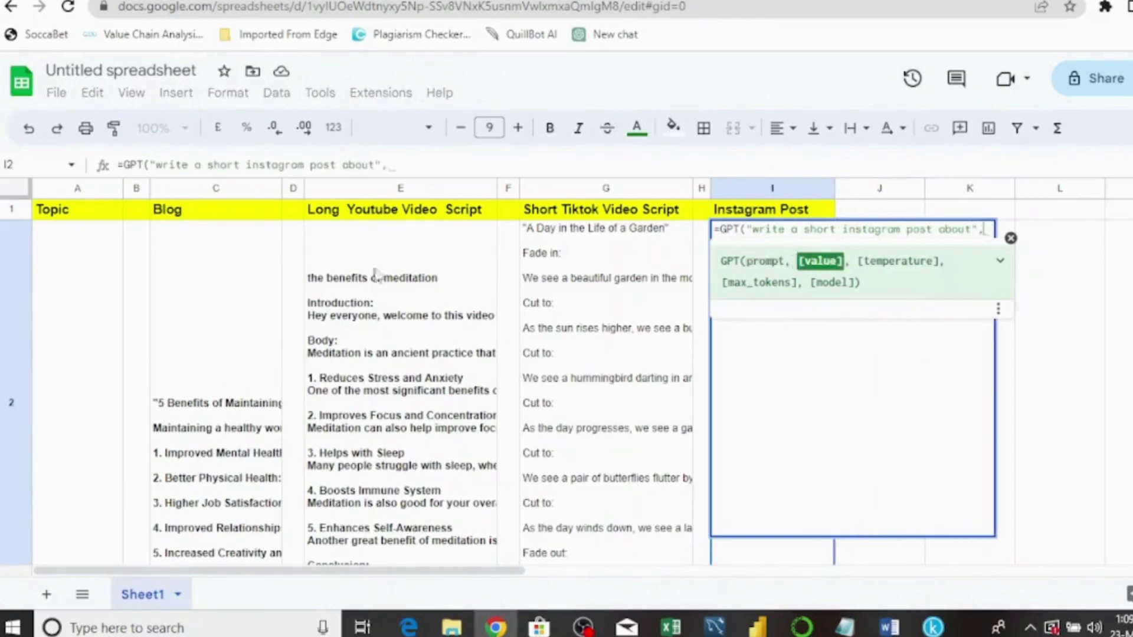
left_click(76, 278)
type(",")
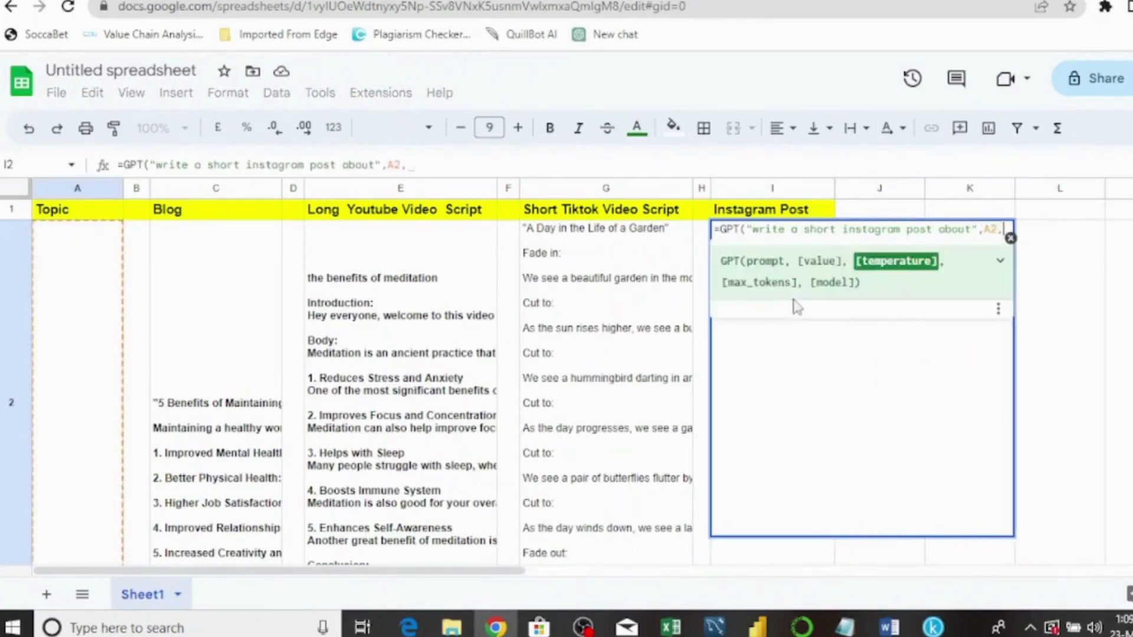
type("1,4000")
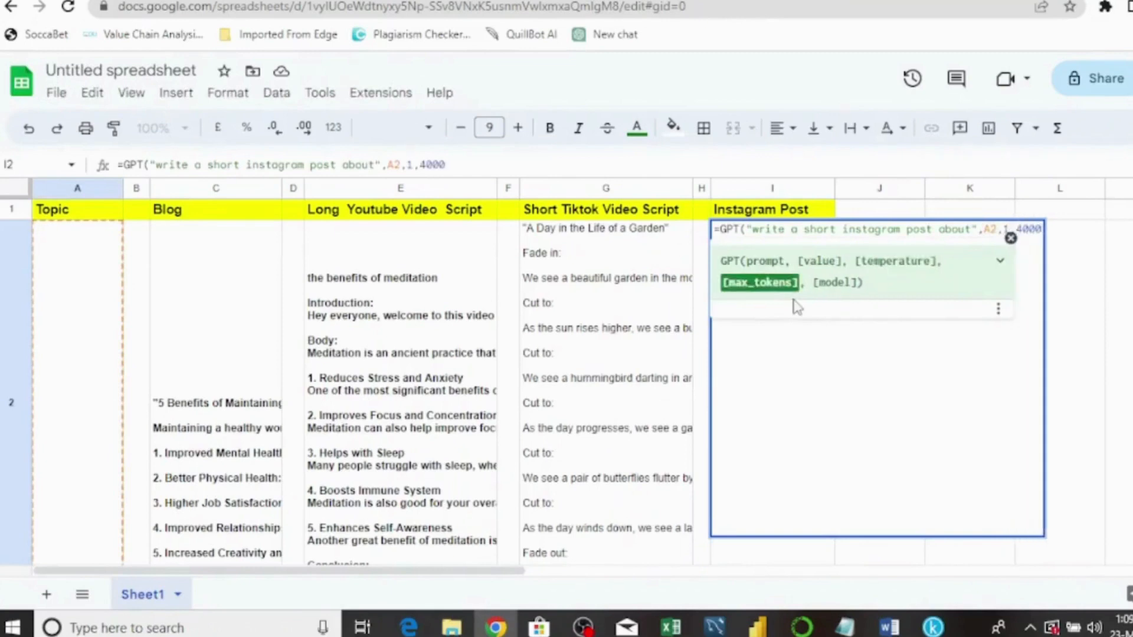
key("Return")
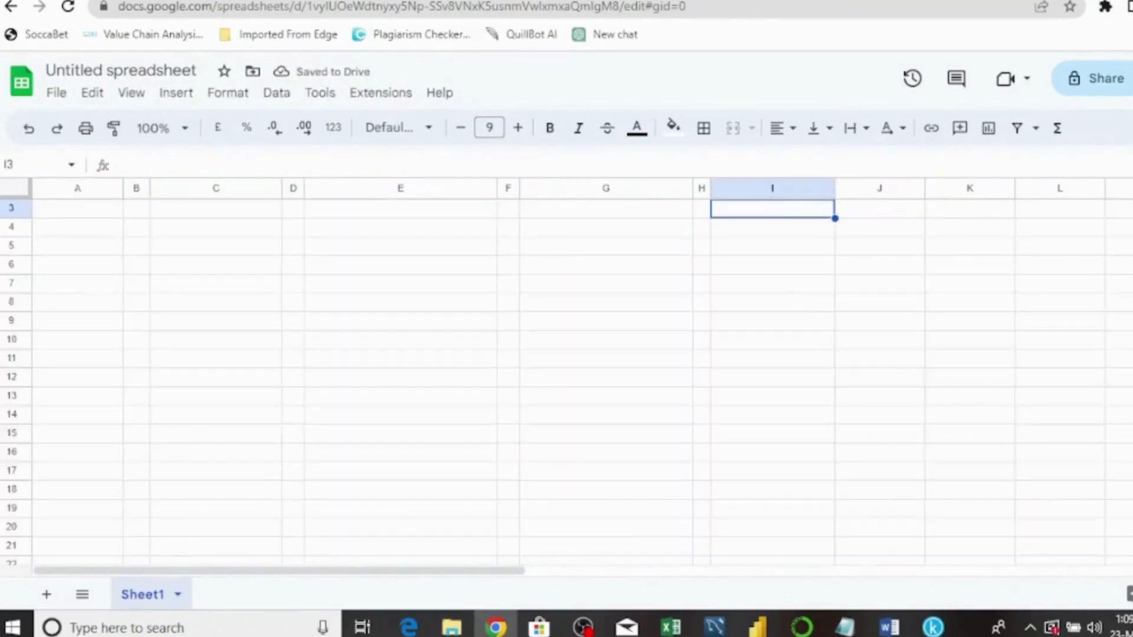
scroll(566, 381, "up", 3)
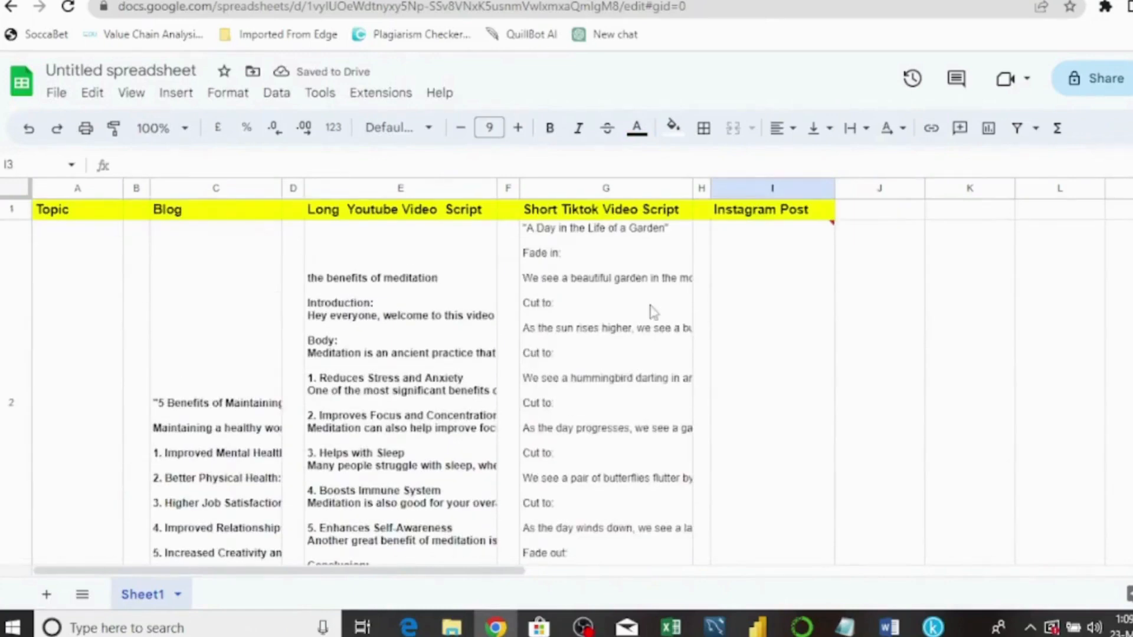
left_click(780, 335)
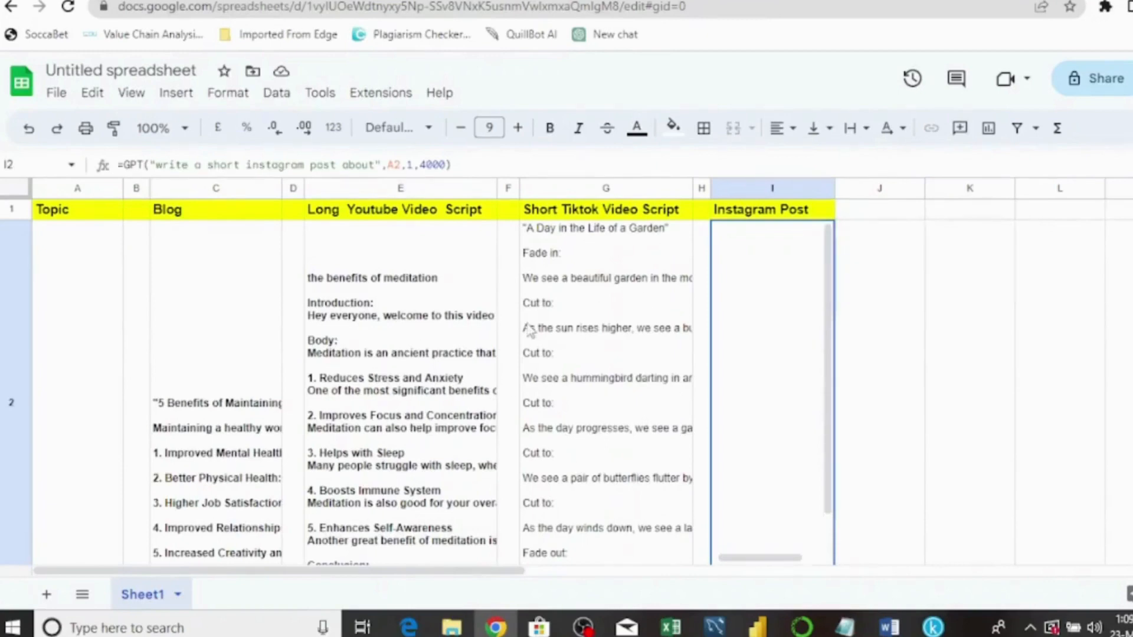
left_click(865, 350)
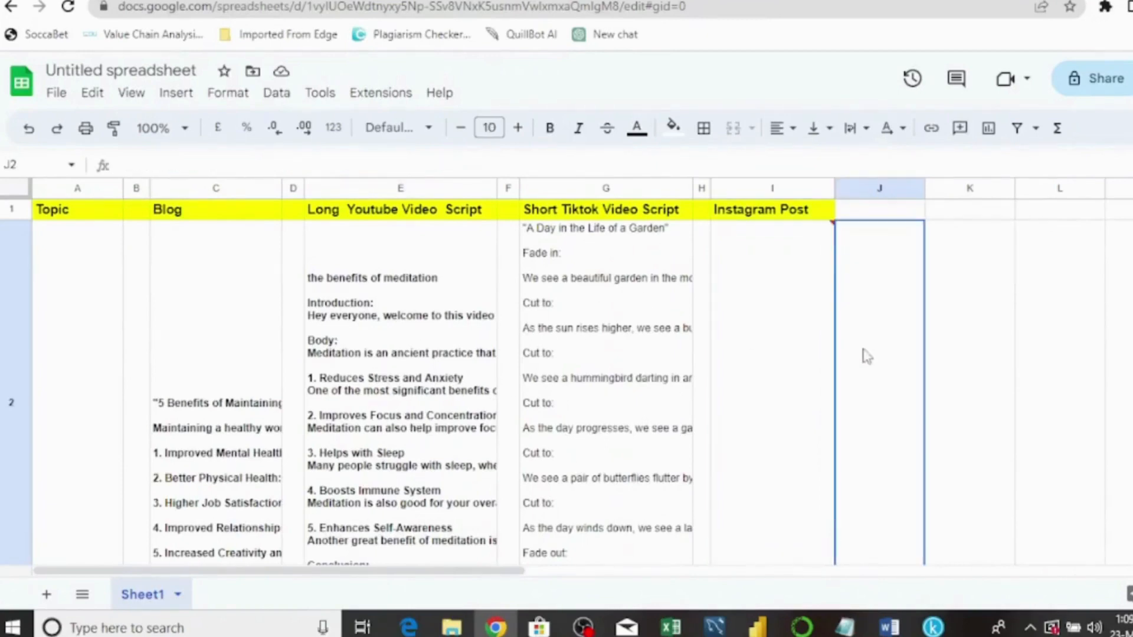
scroll(566, 382, "down", 20)
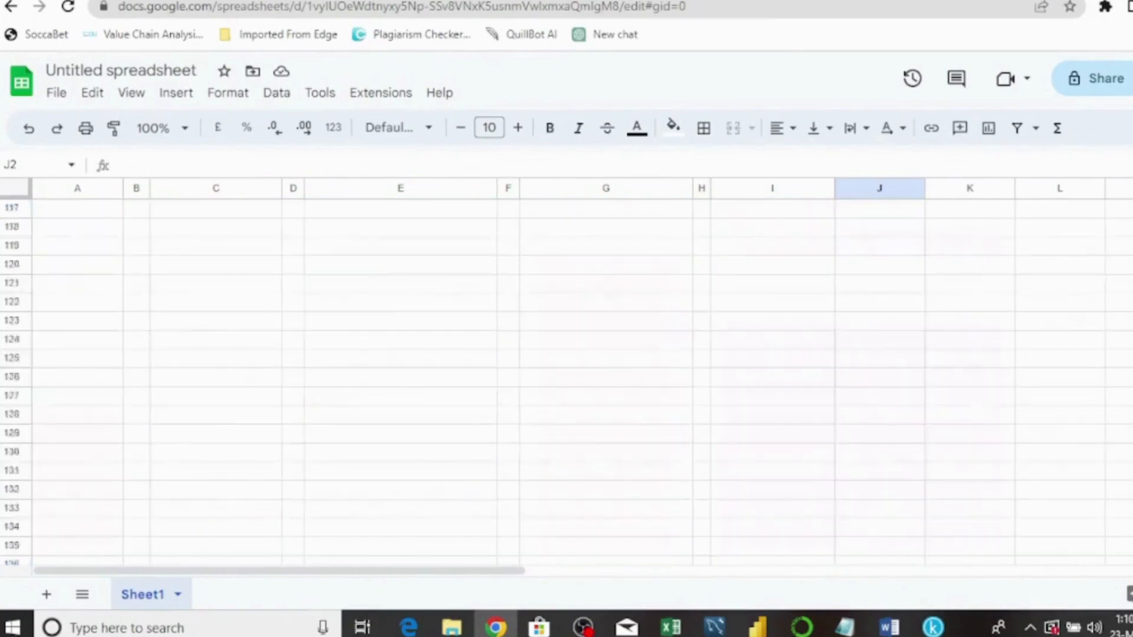
scroll(566, 382, "up", 20)
scroll(566, 382, "down", 20)
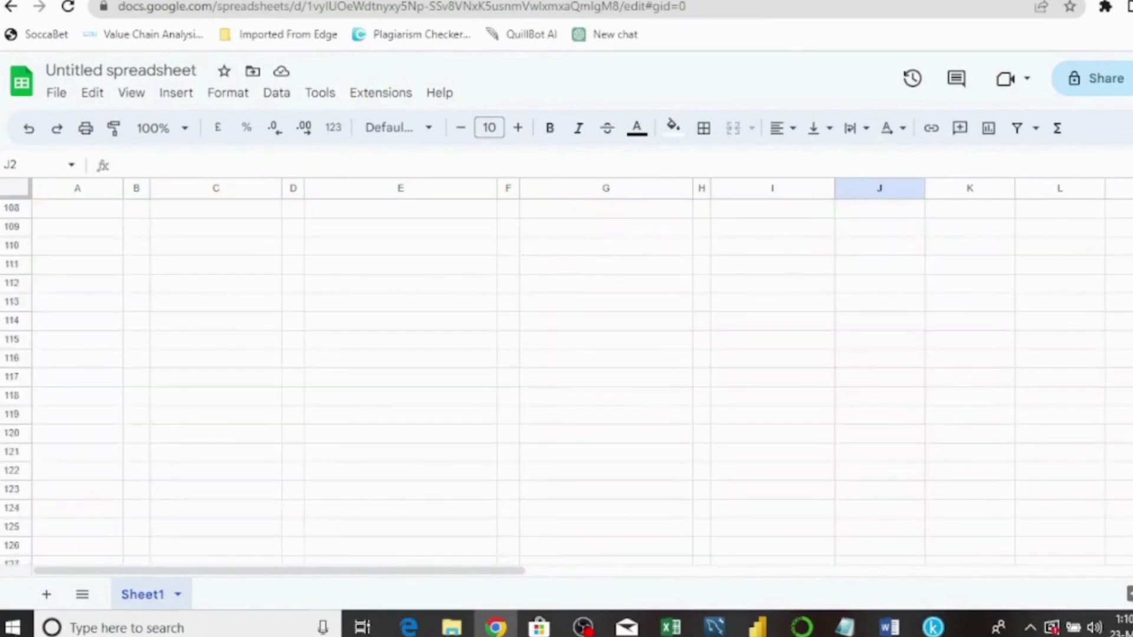
scroll(566, 382, "up", 20)
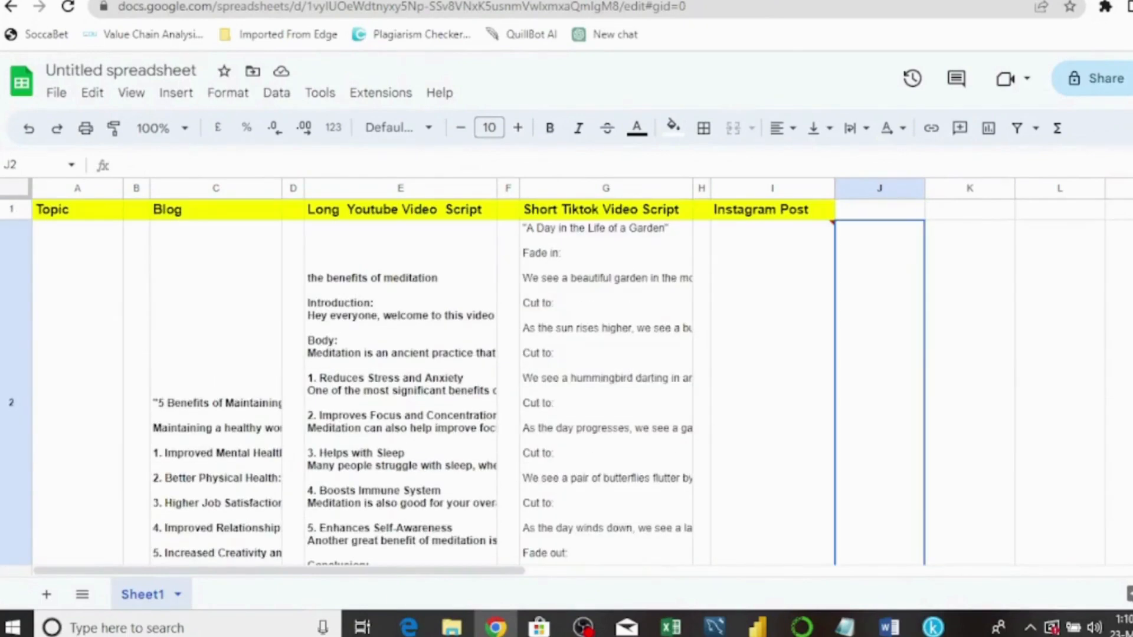
scroll(566, 382, "down", 20)
scroll(567, 383, "up", 20)
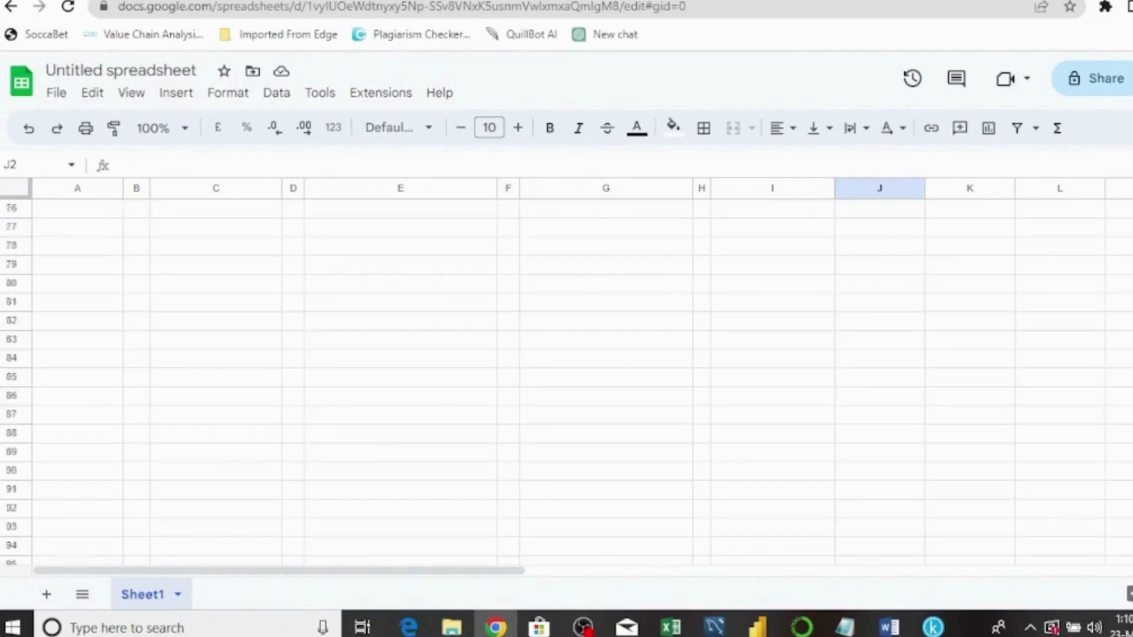
scroll(566, 382, "down", 20)
scroll(566, 382, "up", 20)
scroll(566, 382, "down", 20)
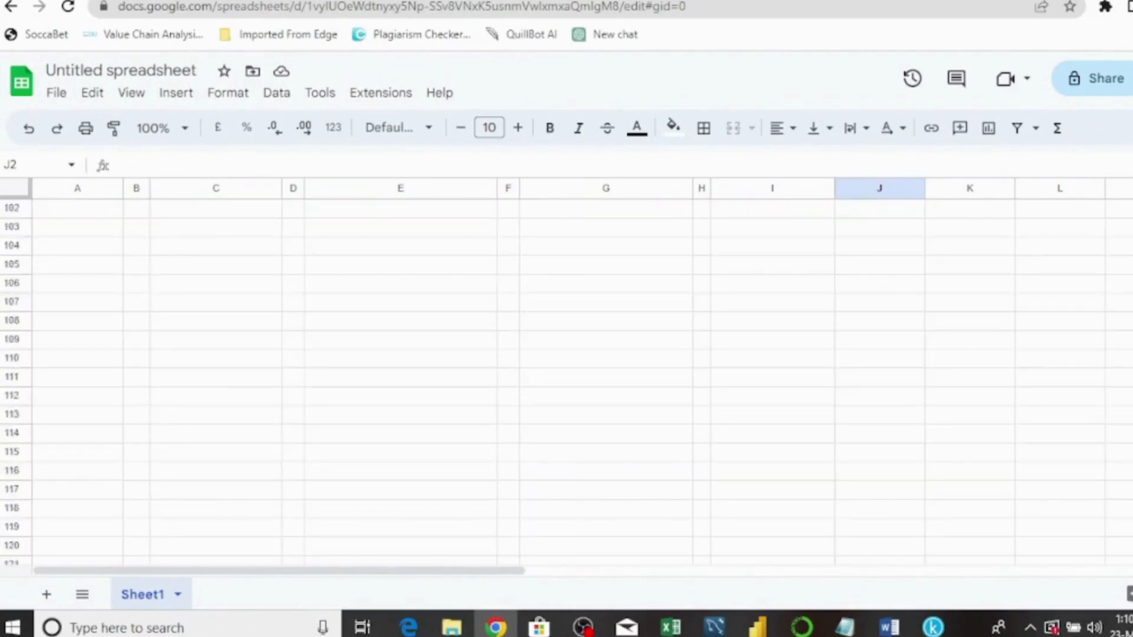
scroll(567, 382, "up", 20)
scroll(566, 382, "down", 2)
scroll(566, 382, "up", 3)
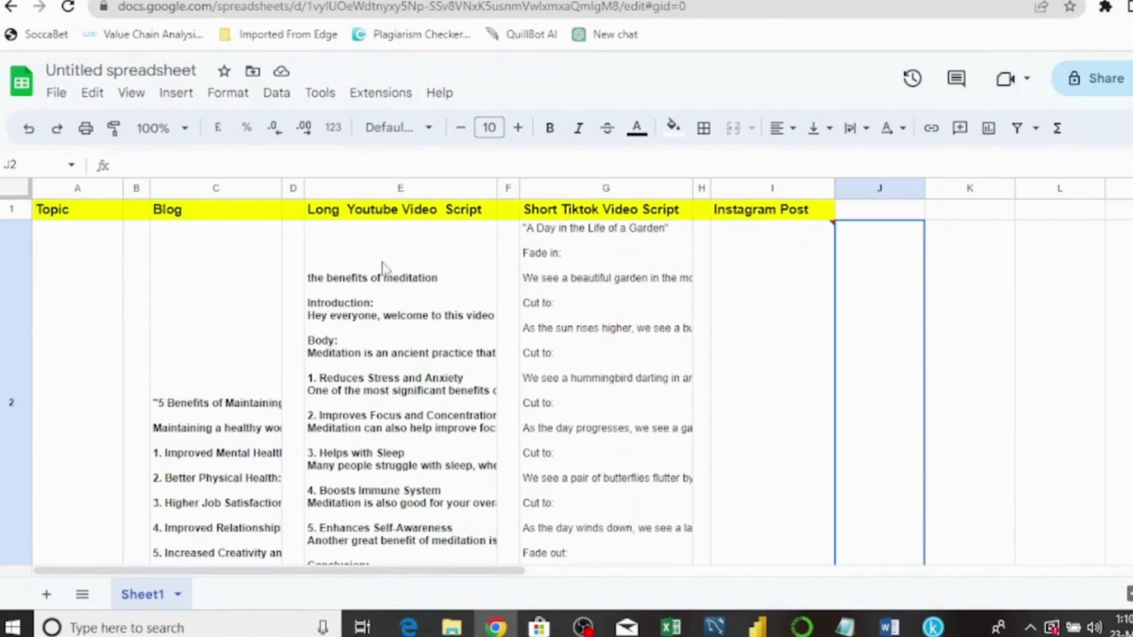
- In a new ChatGPT chat, draft a prompt for 5 topics on travelling to Paris
left_click(603, 35)
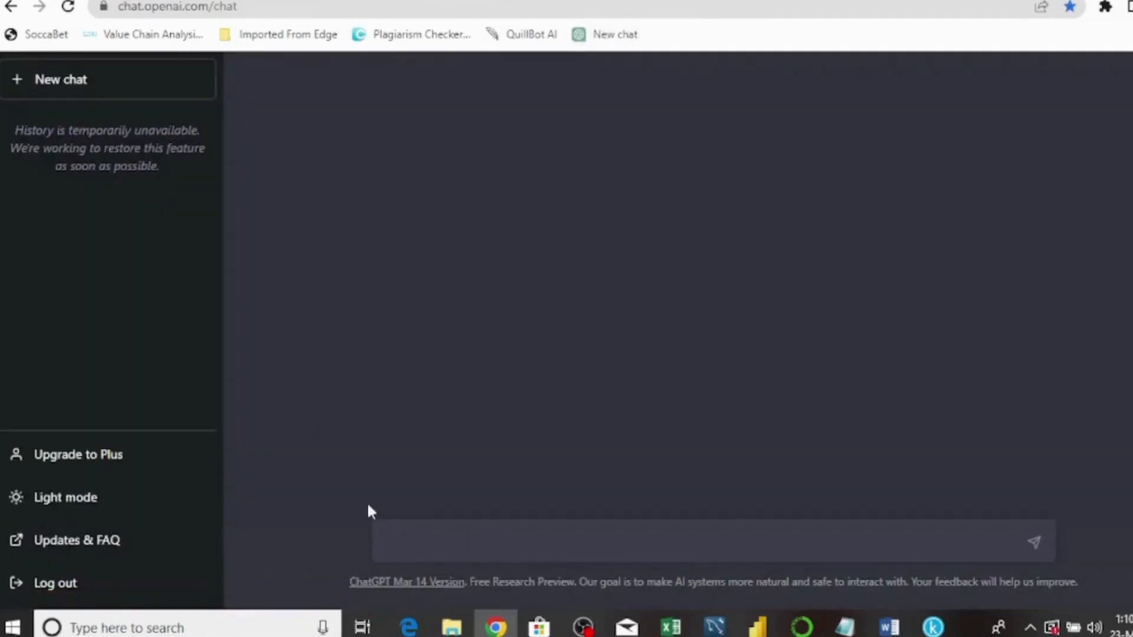
type("write 5 topics ")
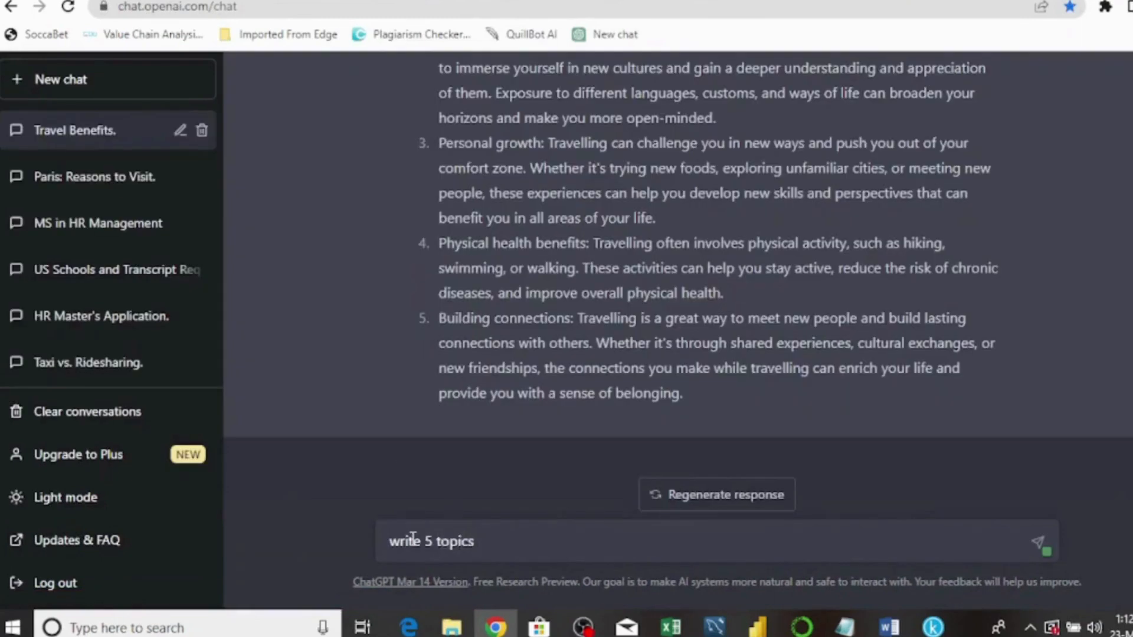
type("on traveli")
key("BackSpace")
key("BackSpace")
type("lling to ")
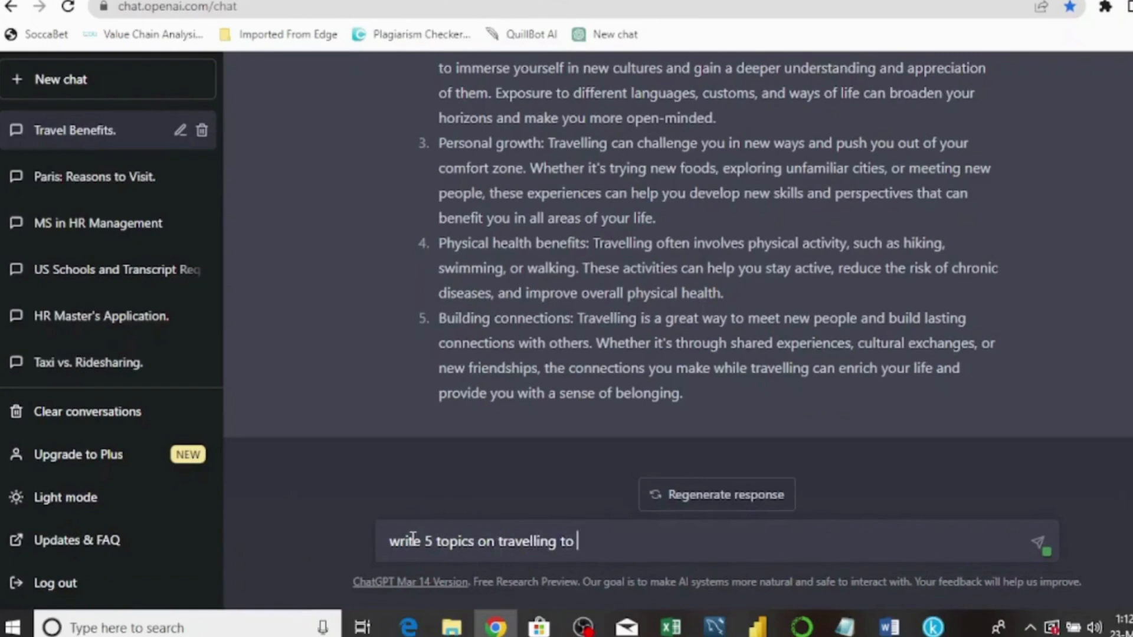
type("convince people ")
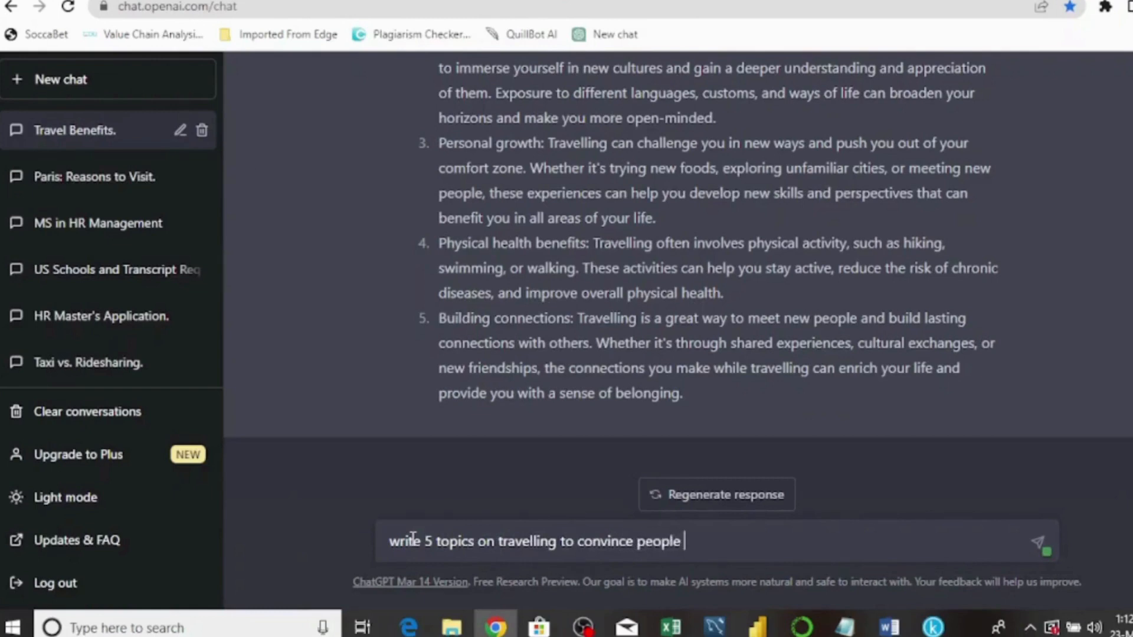
type("to travel to ")
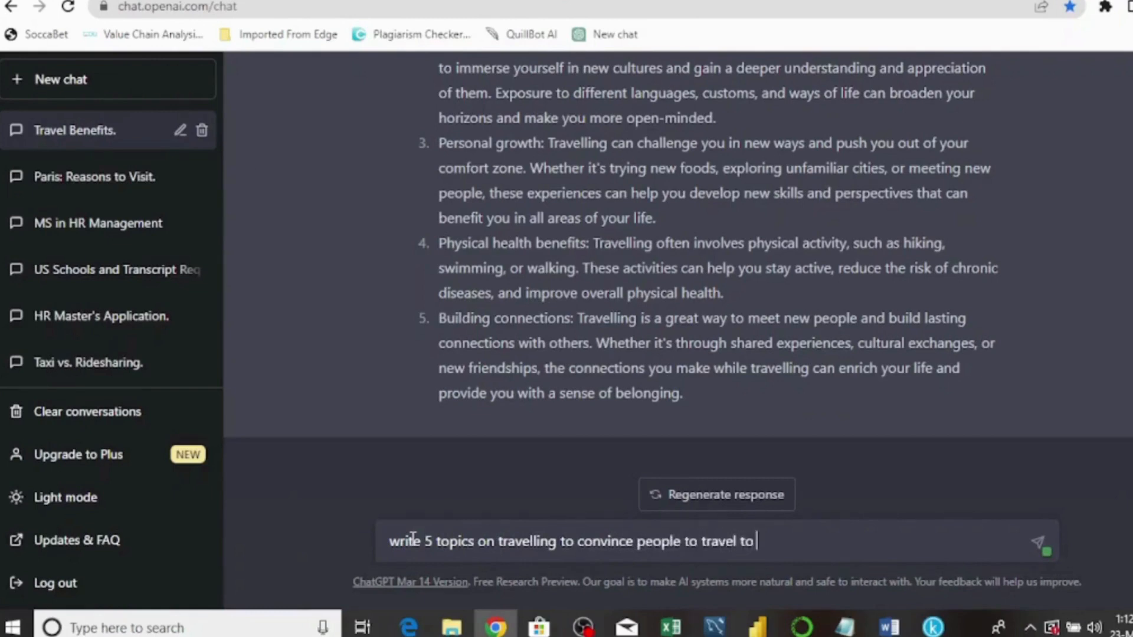
type("Paris")
- Reword it to '5 travel topics on Paris to convince people to visit Paris' and send
double_click(545, 539)
type("Par")
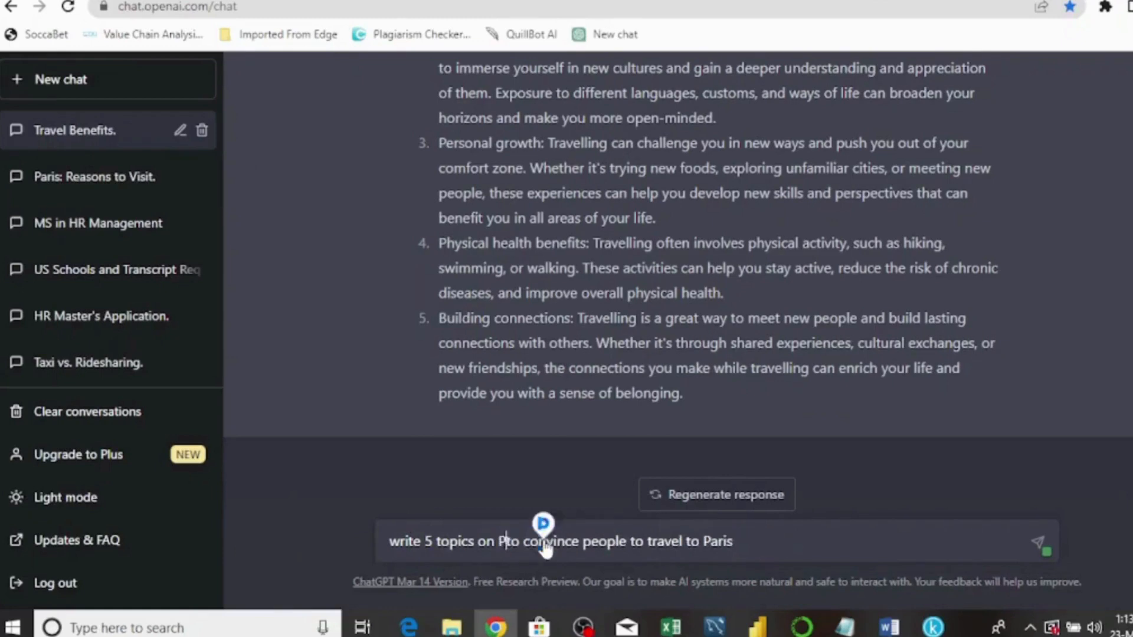
type("is")
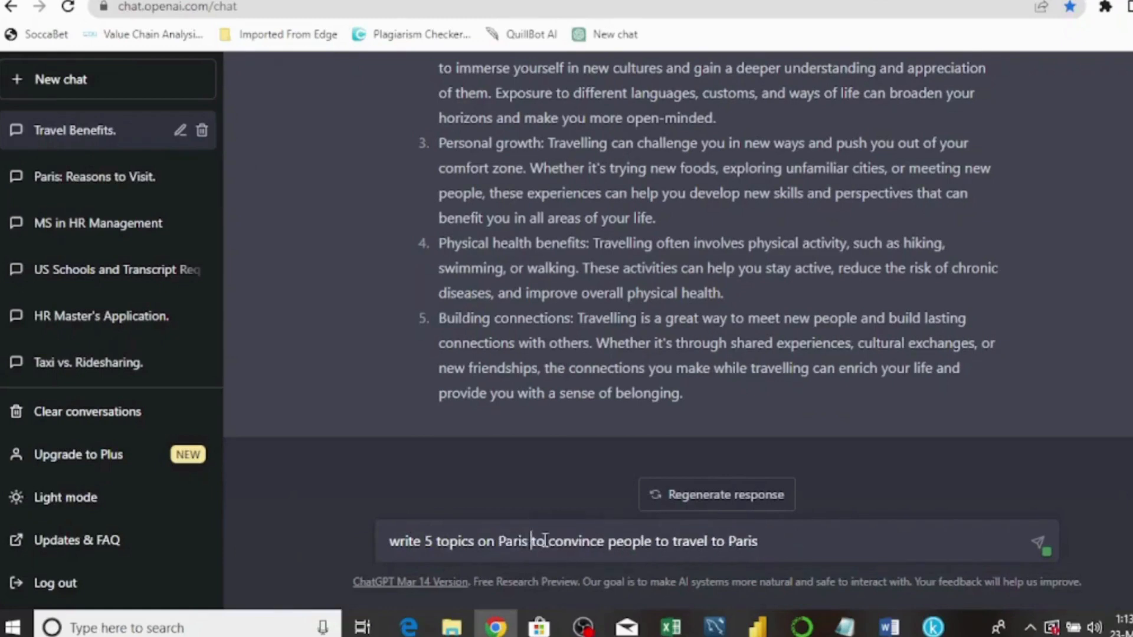
left_click(437, 541)
type("travel")
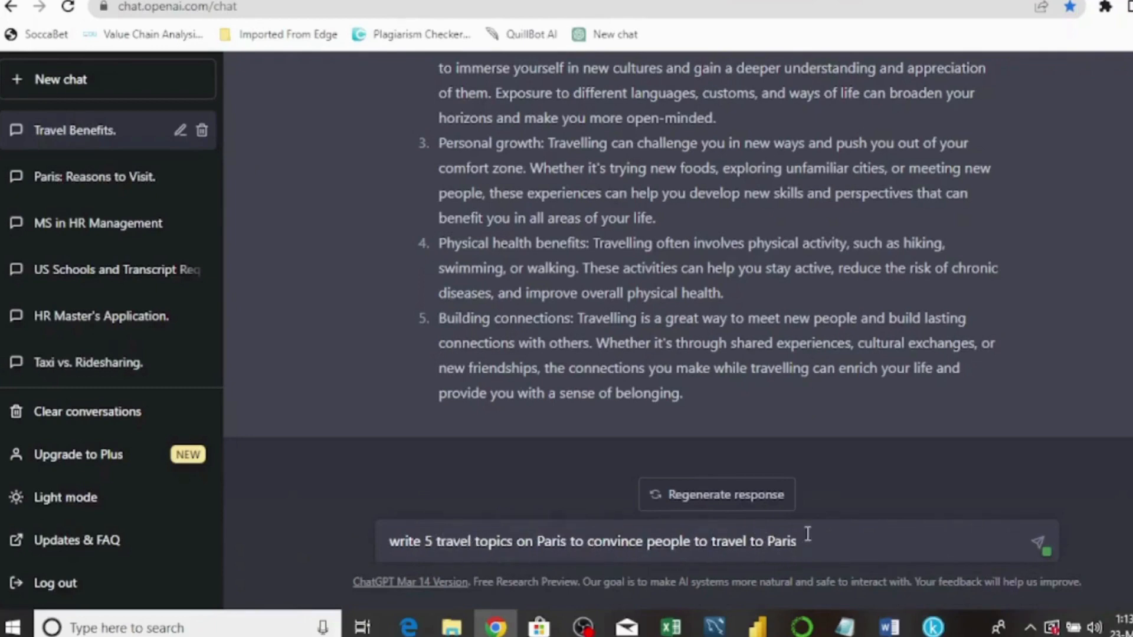
left_click(835, 544)
double_click(732, 541)
type("isit")
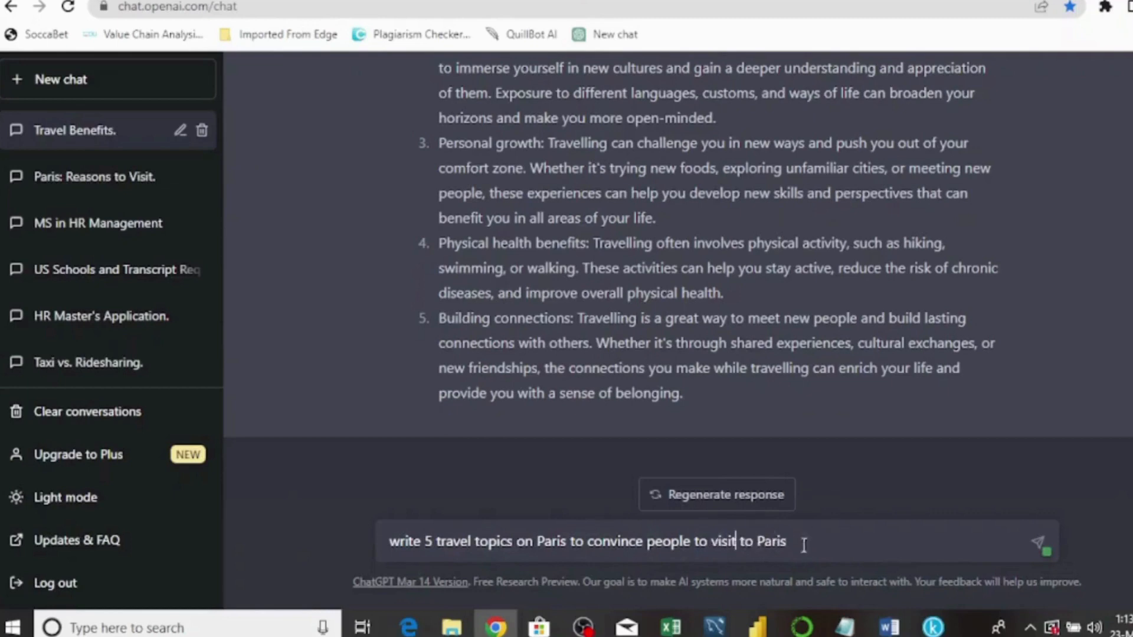
left_click(755, 541)
key("BackSpace")
key("BackSpace")
key("BackSpace")
key("Return")
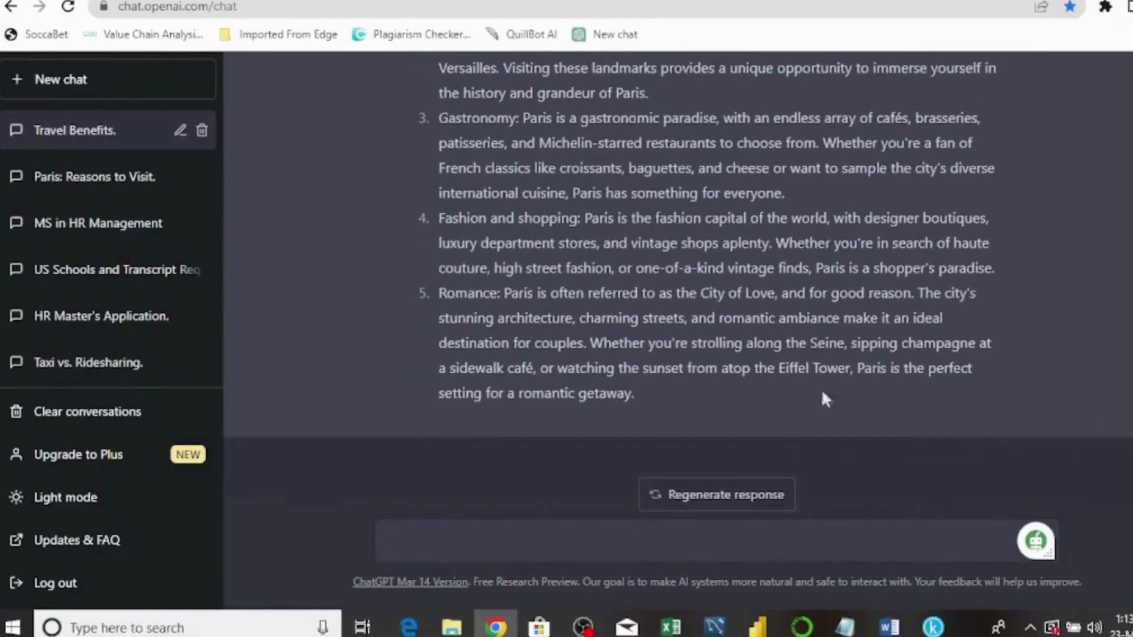
- Copy ChatGPT's five Paris topics from the reply and switch to Notepad
left_click_drag(636, 394, 434, 106)
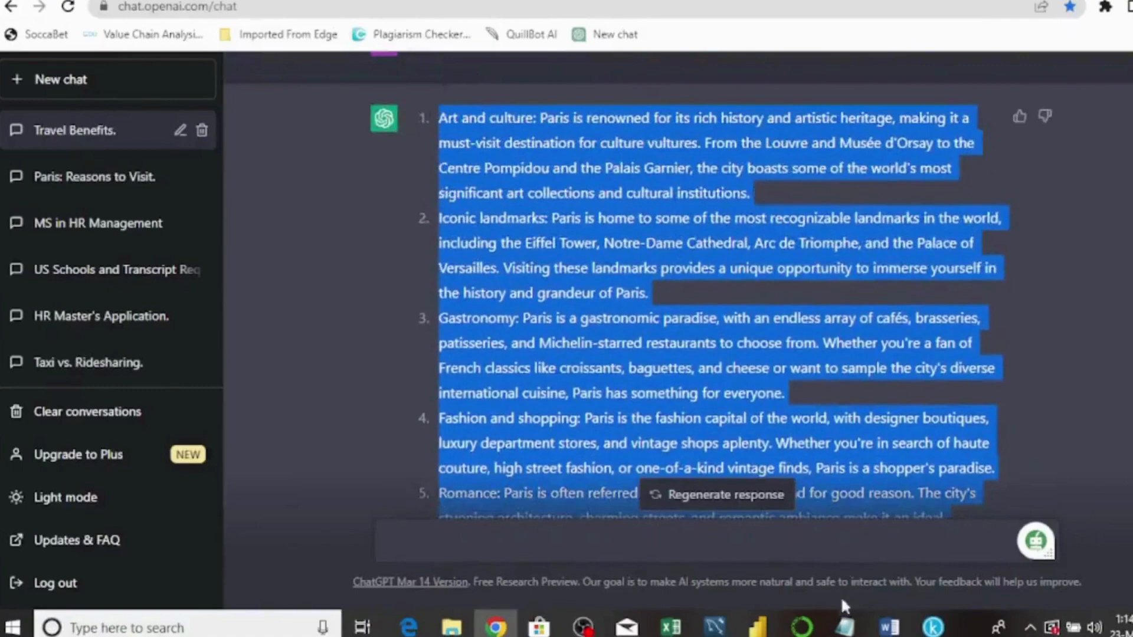
mouse_move(845, 625)
left_click(850, 584)
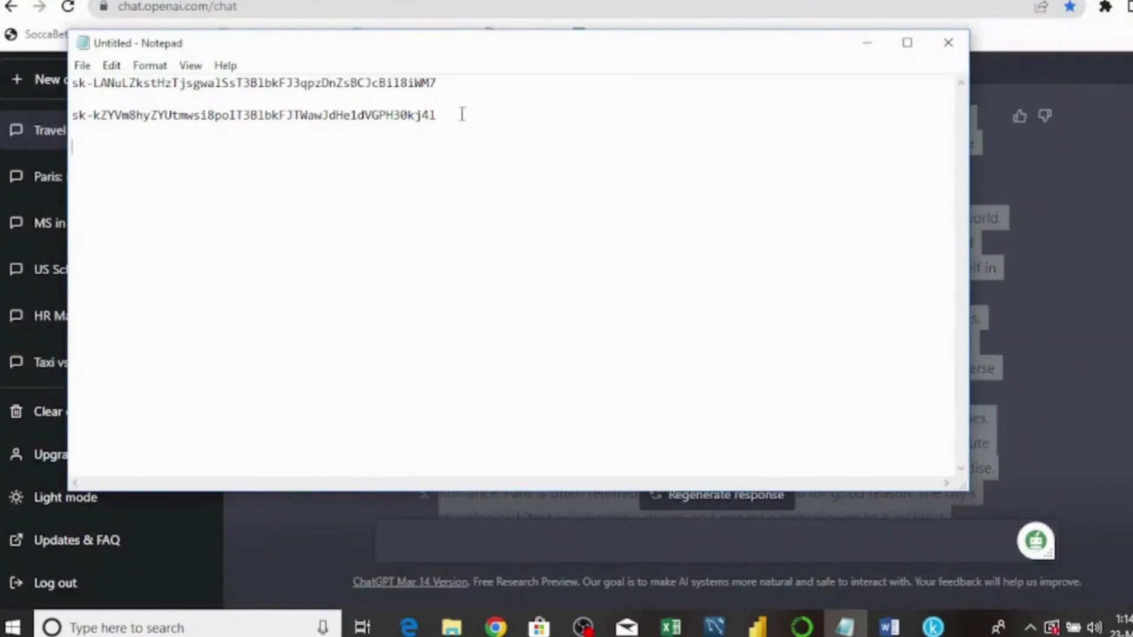
- Paste the Paris topics into Notepad and delete the descriptions after each topic title
key("ctrl+v")
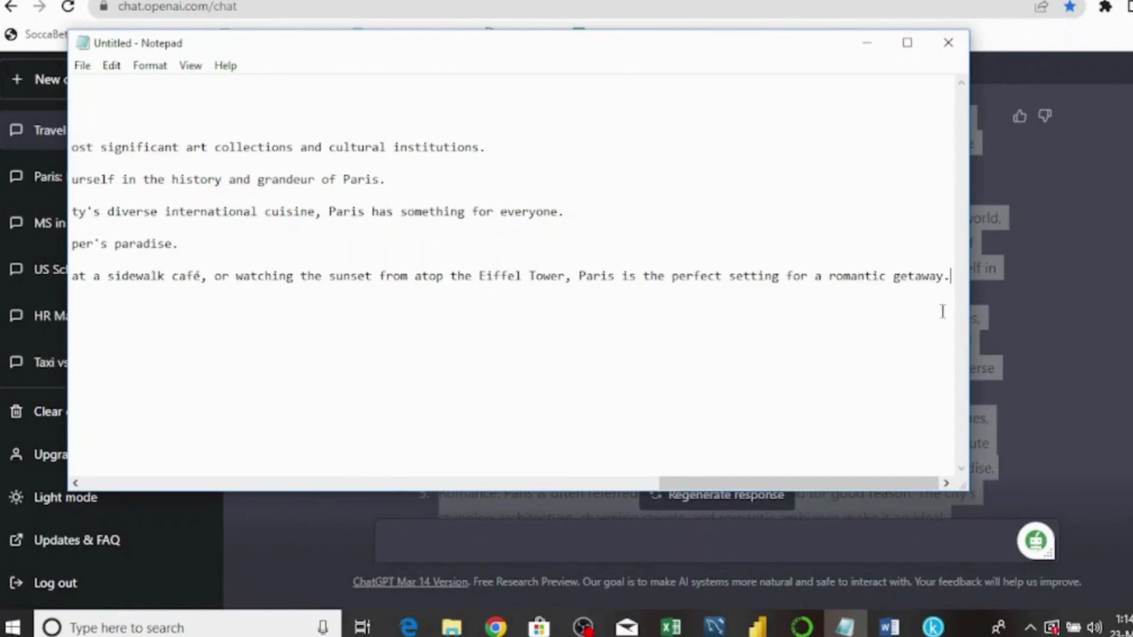
left_click_drag(973, 231, 901, 236)
left_click(268, 201)
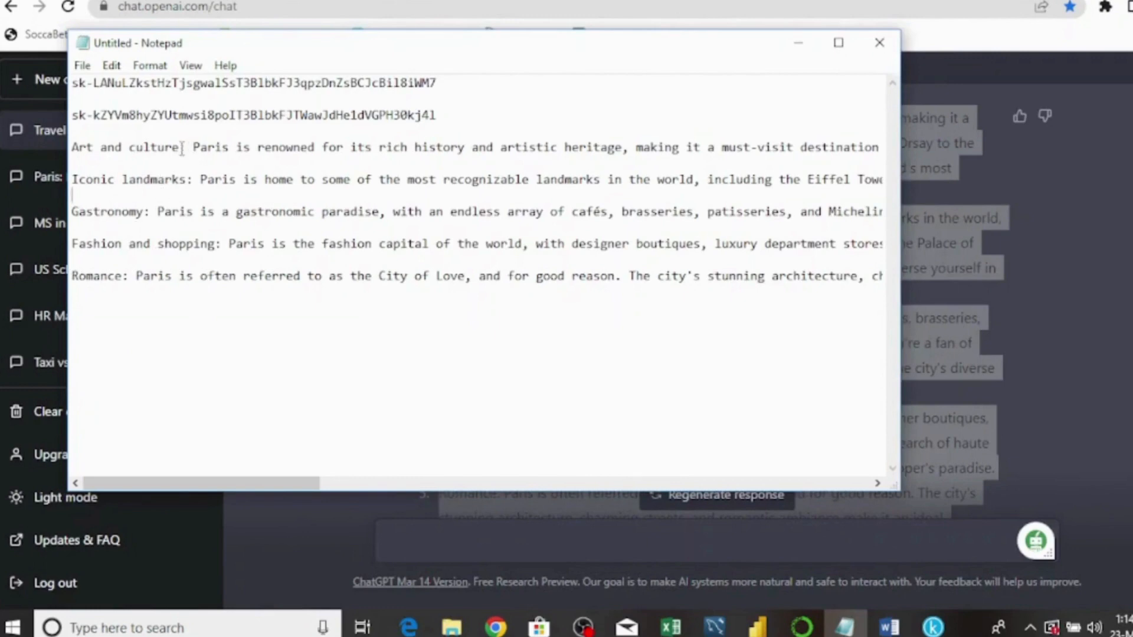
left_click_drag(181, 148, 350, 169)
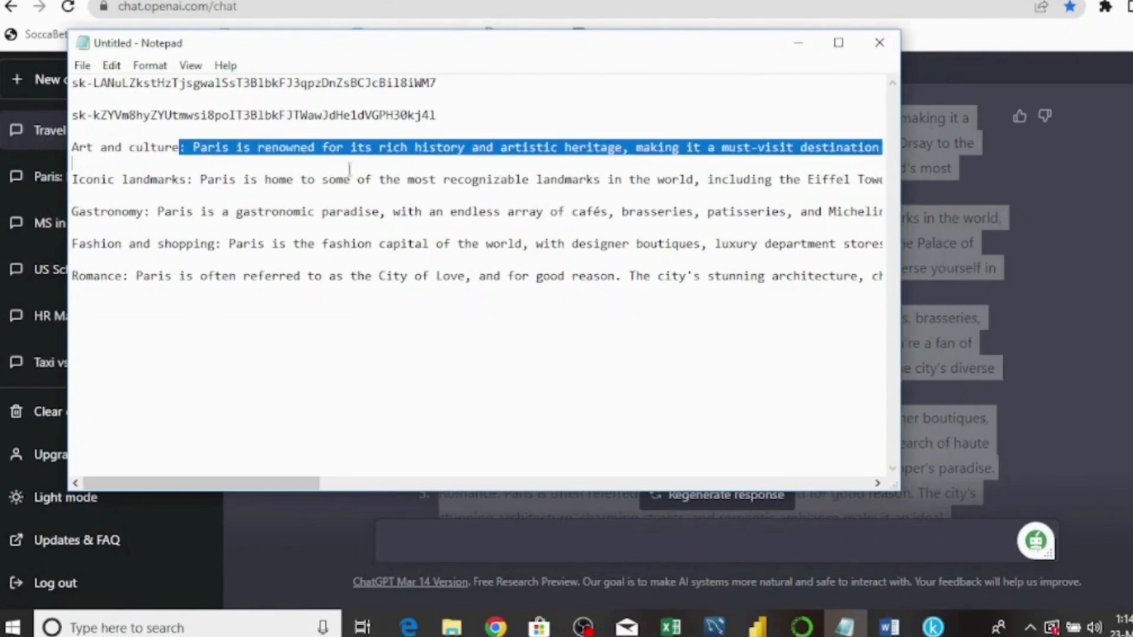
key("BackSpace")
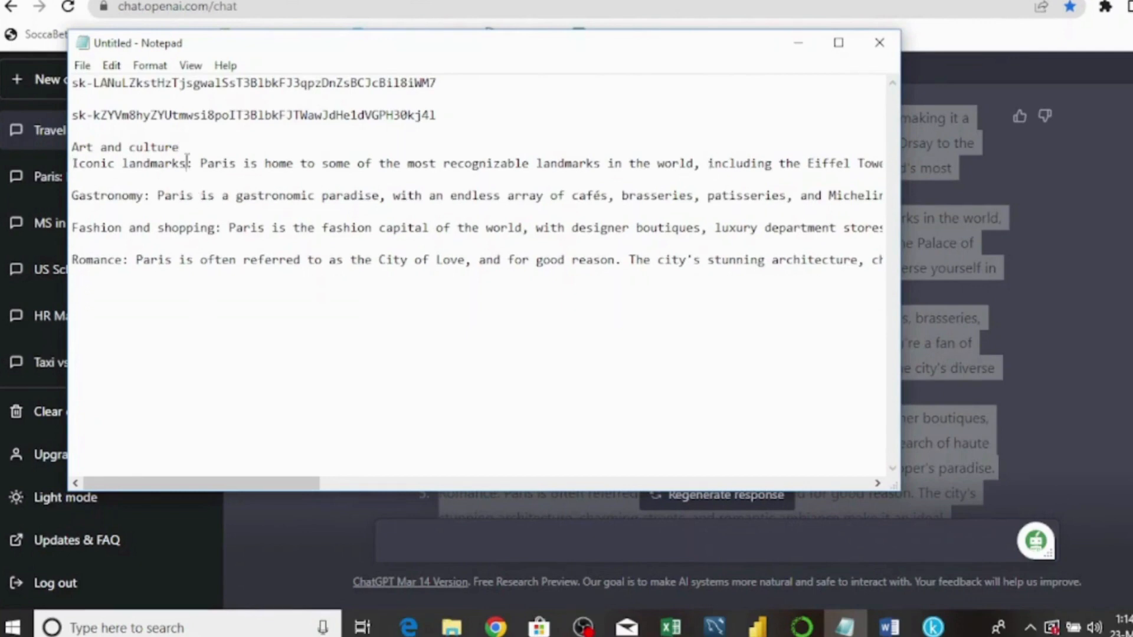
left_click_drag(187, 164, 824, 161)
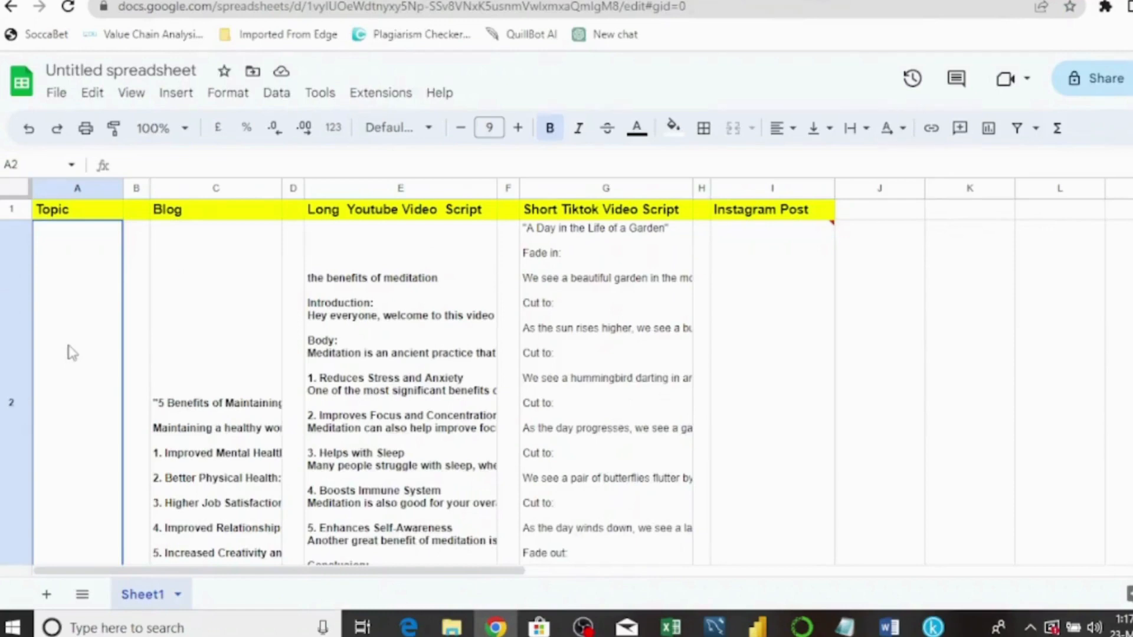
type("Art and culture Iconic landmarks Gastronomy Fashion and shopping Romance")
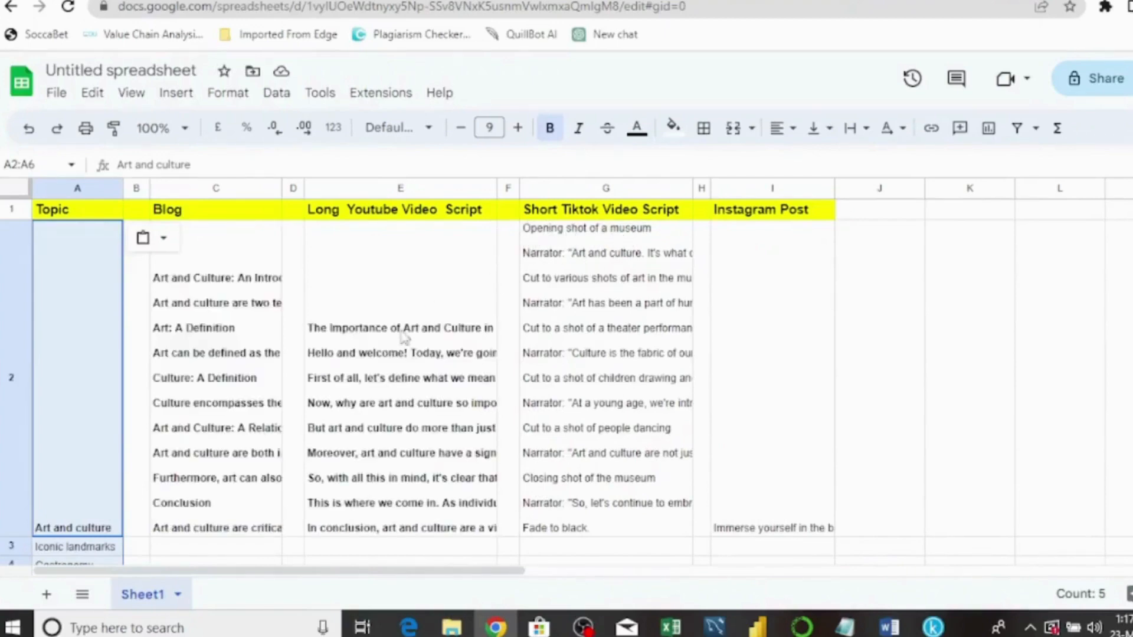
left_click(211, 354)
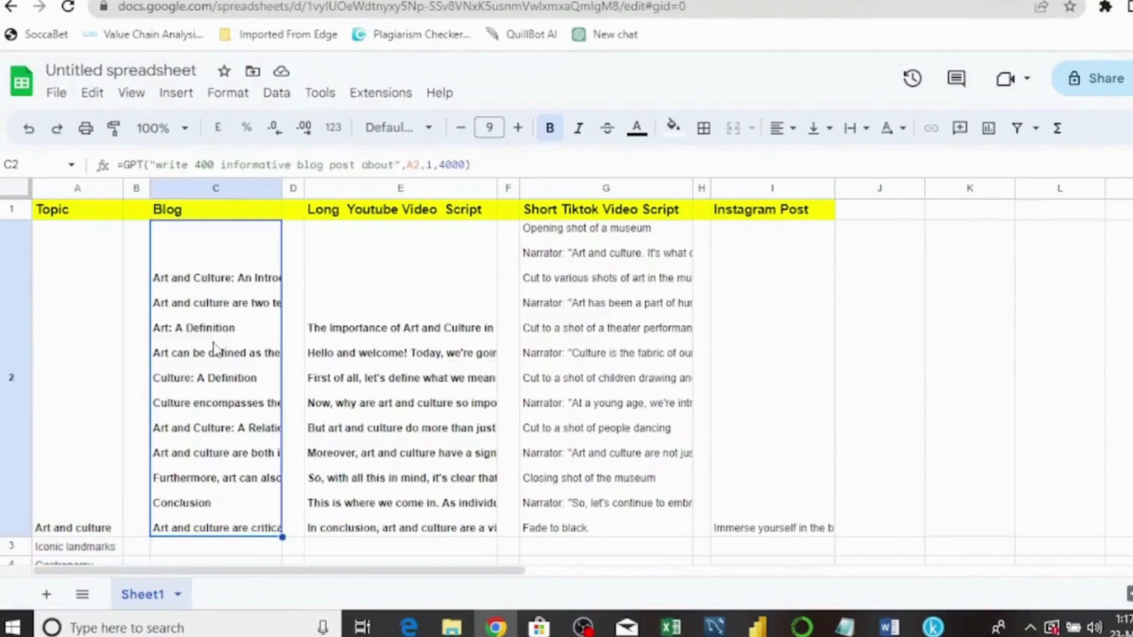
left_click(346, 341)
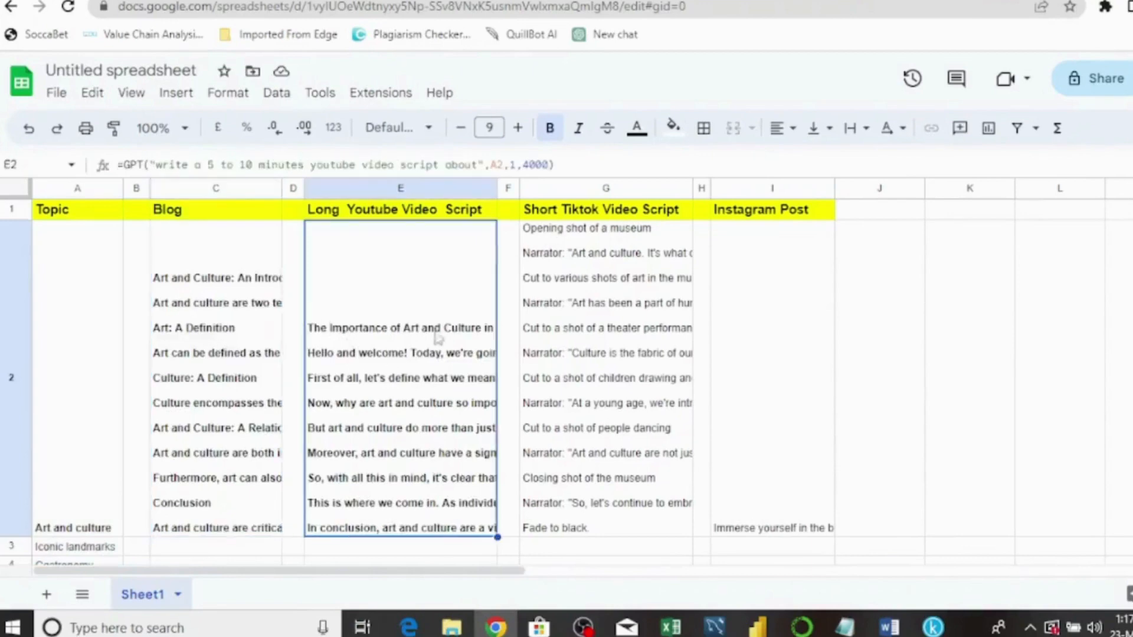
left_click(617, 334)
left_click(739, 356)
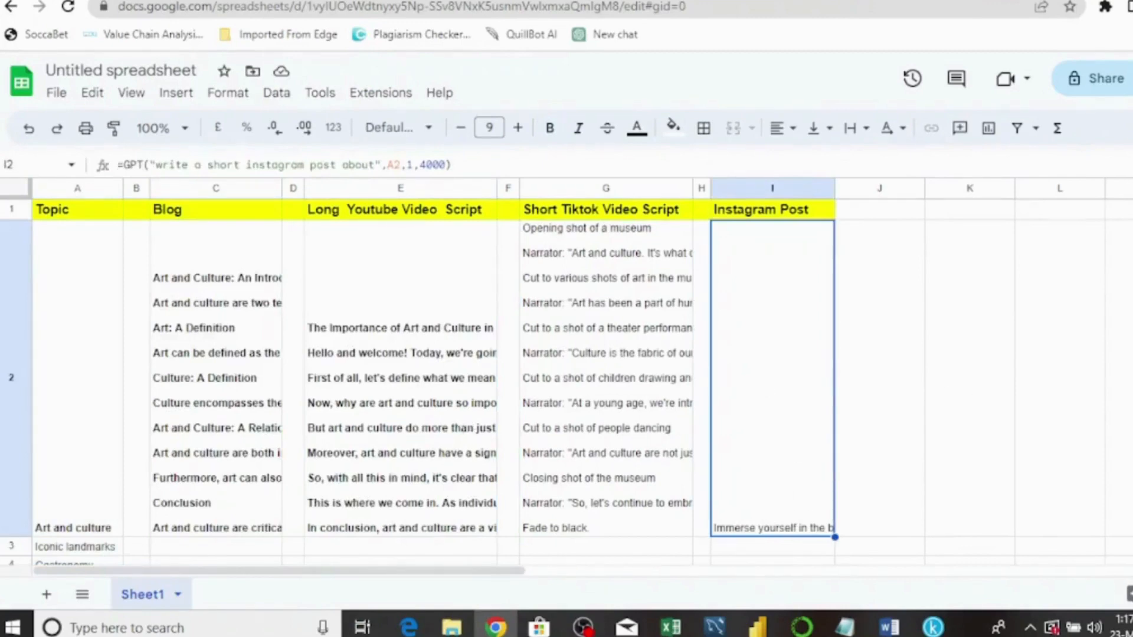
scroll(566, 377, "down", 7)
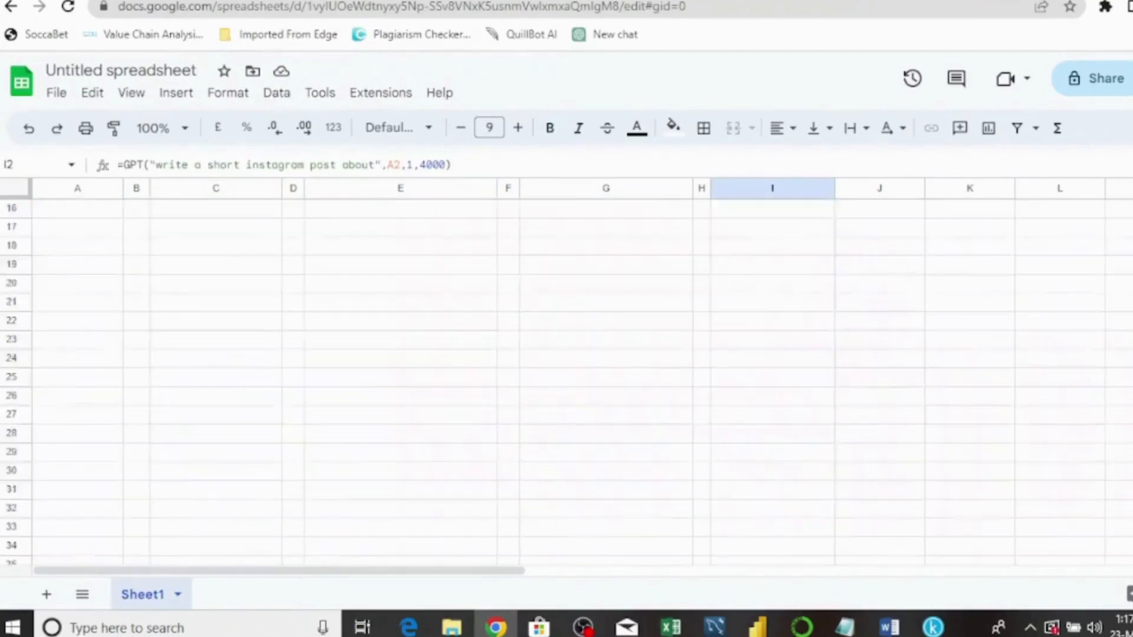
scroll(566, 377, "up", 7)
scroll(567, 378, "down", 5)
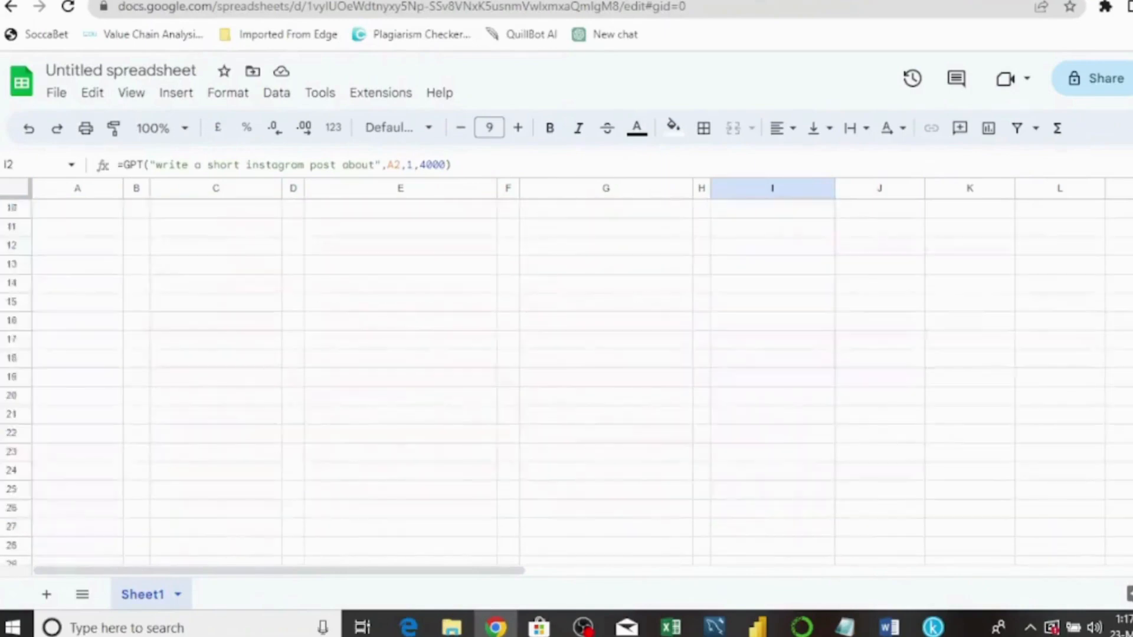
scroll(567, 378, "up", 5)
scroll(566, 378, "down", 5)
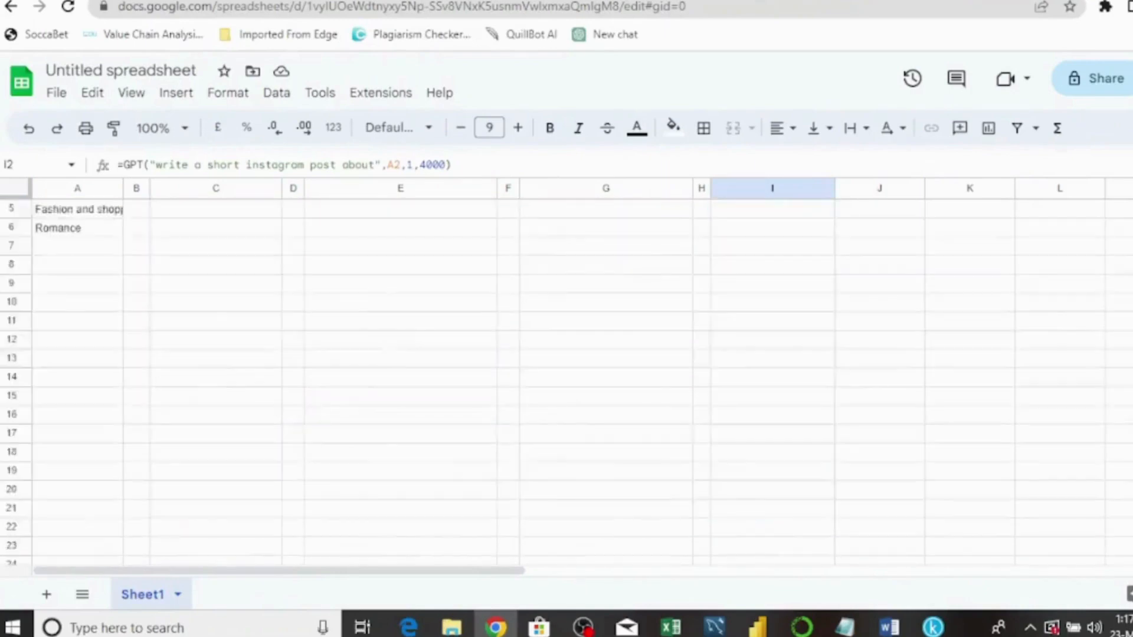
scroll(566, 378, "up", 5)
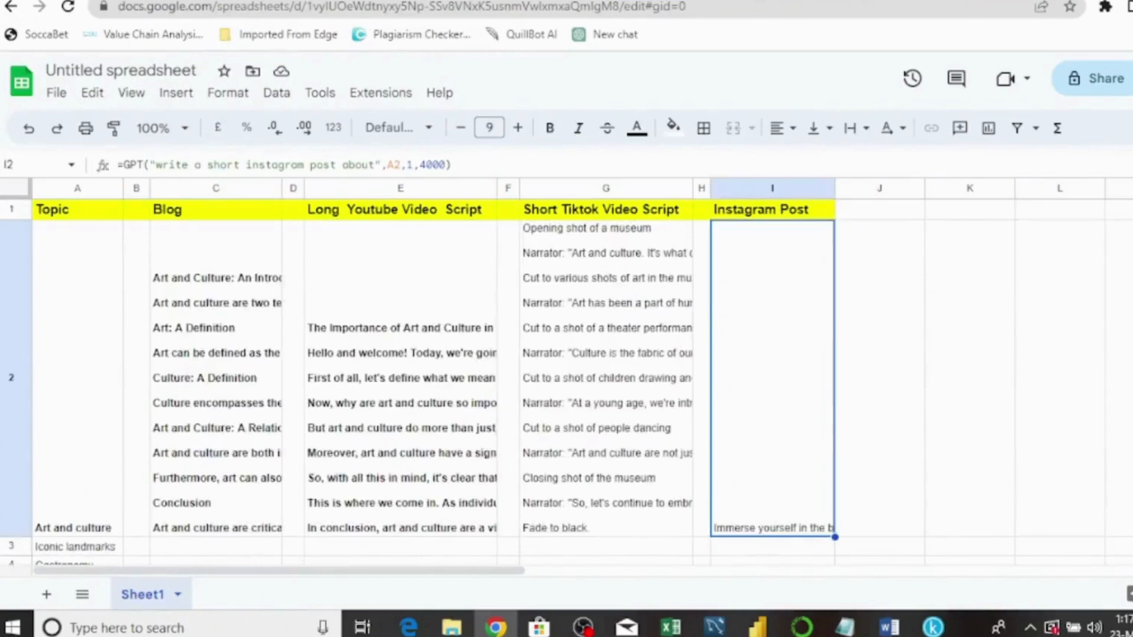
left_click(224, 398)
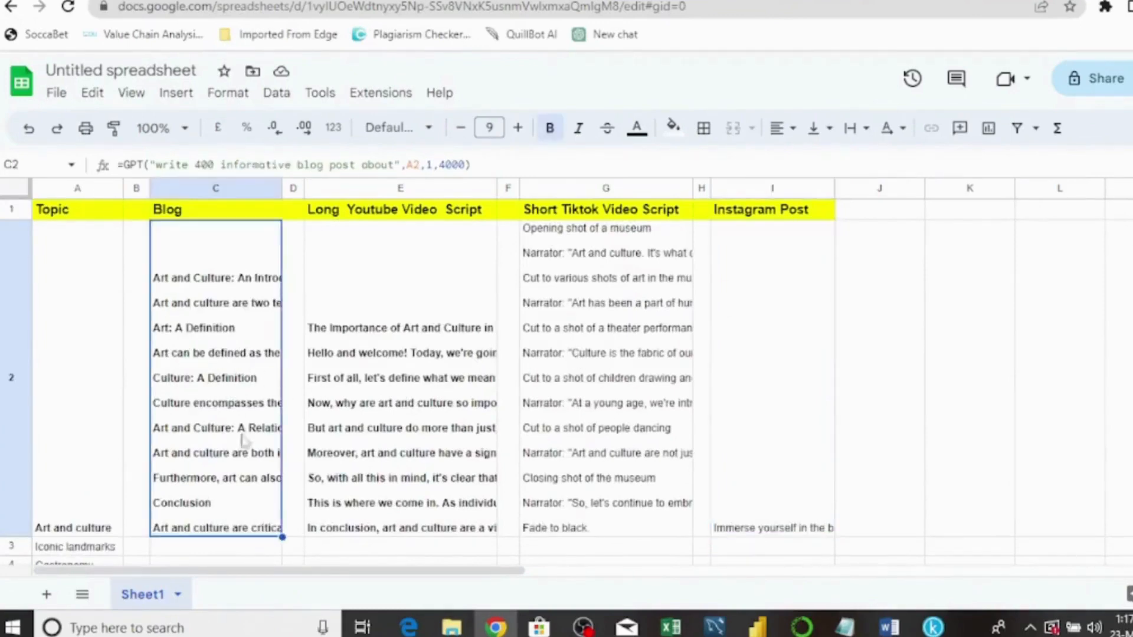
left_click(394, 443)
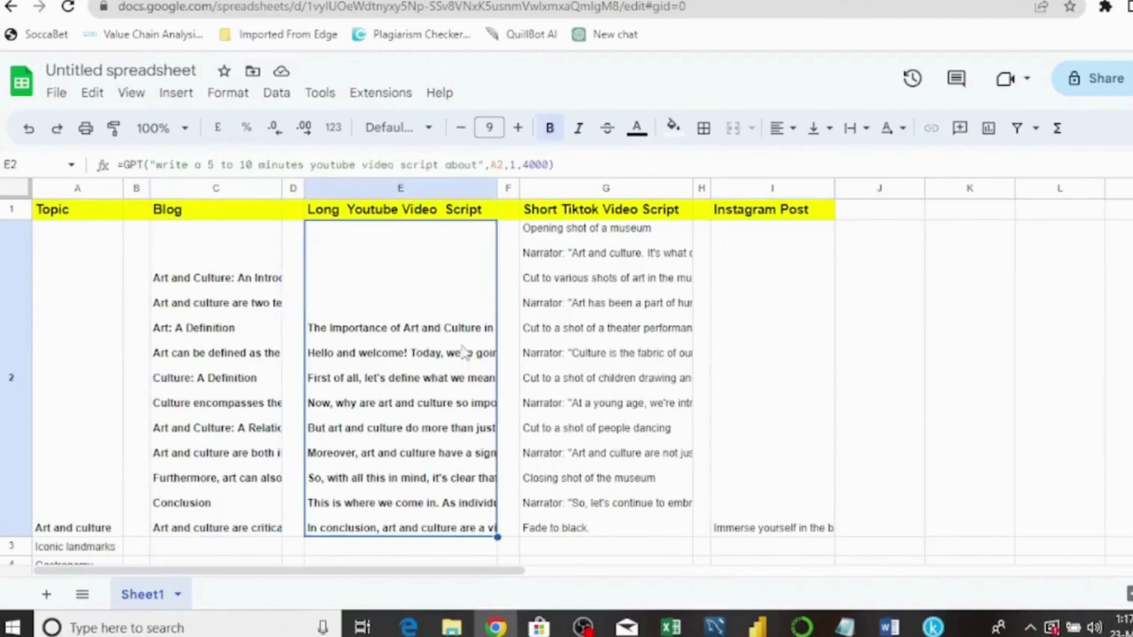
left_click(230, 295)
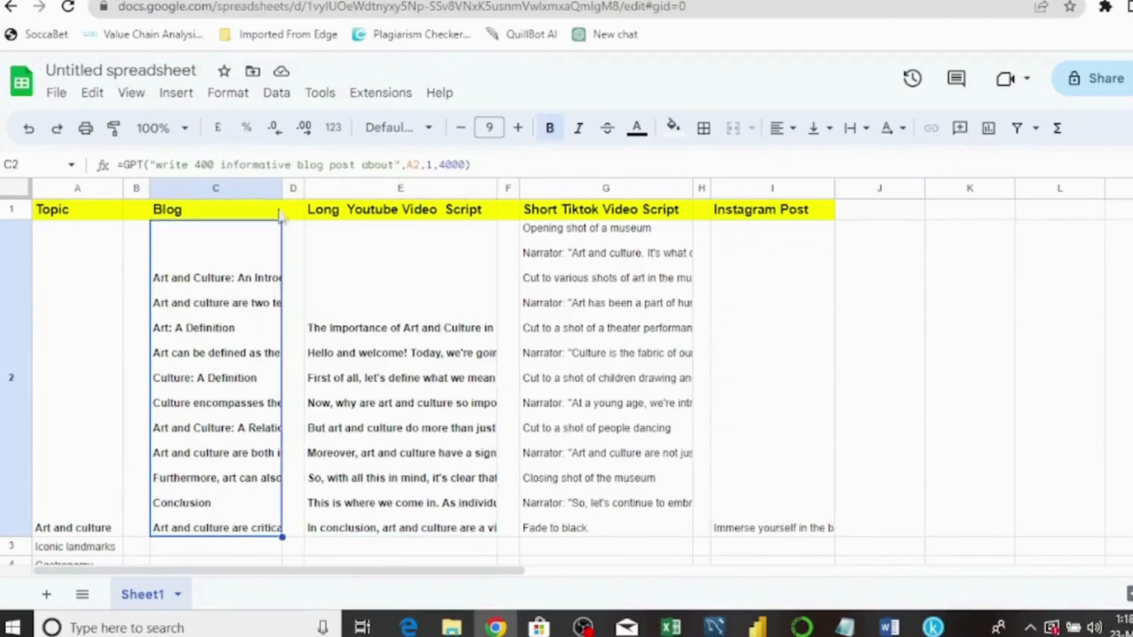
- Resize the Blog column C to a moderate, readable width
left_click_drag(279, 187, 526, 188)
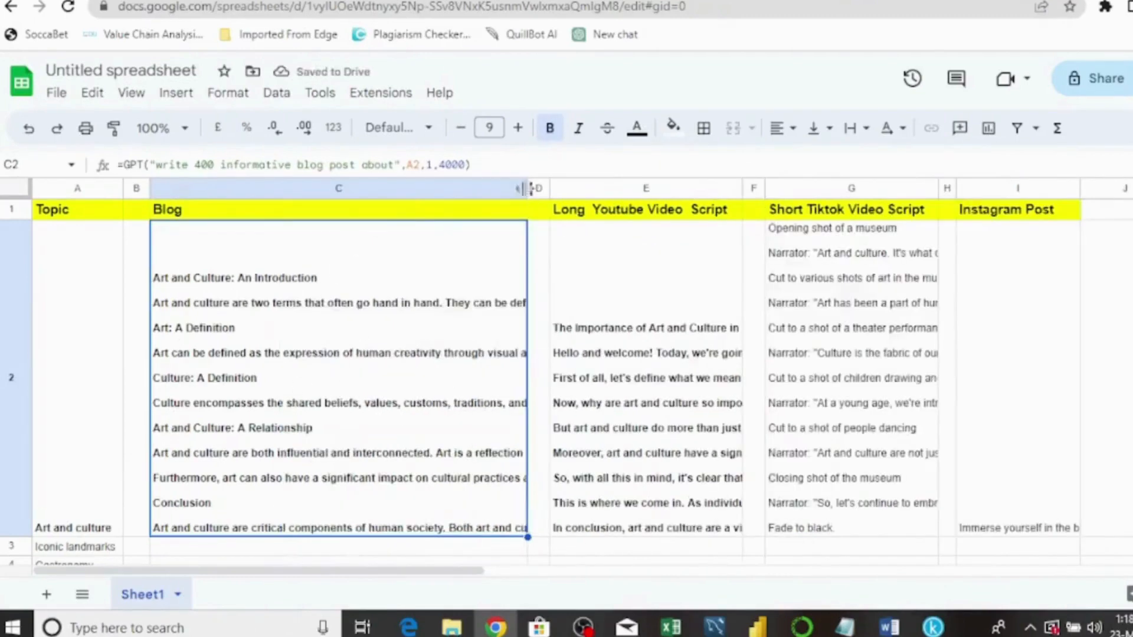
left_click_drag(527, 187, 327, 187)
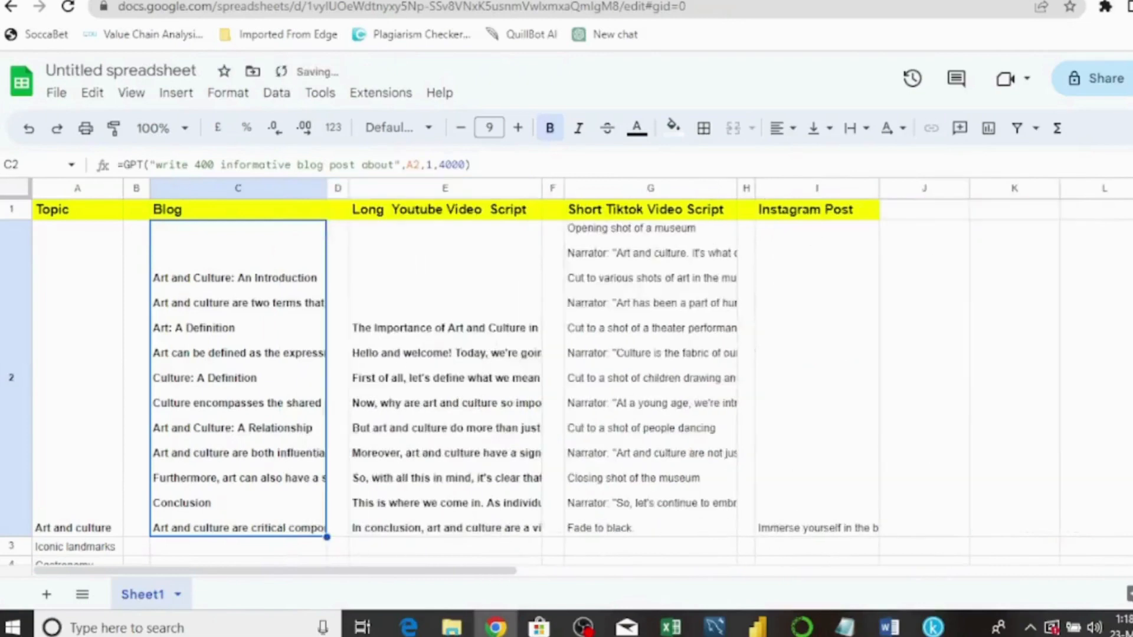
scroll(567, 380, "down", 7)
scroll(566, 380, "up", 7)
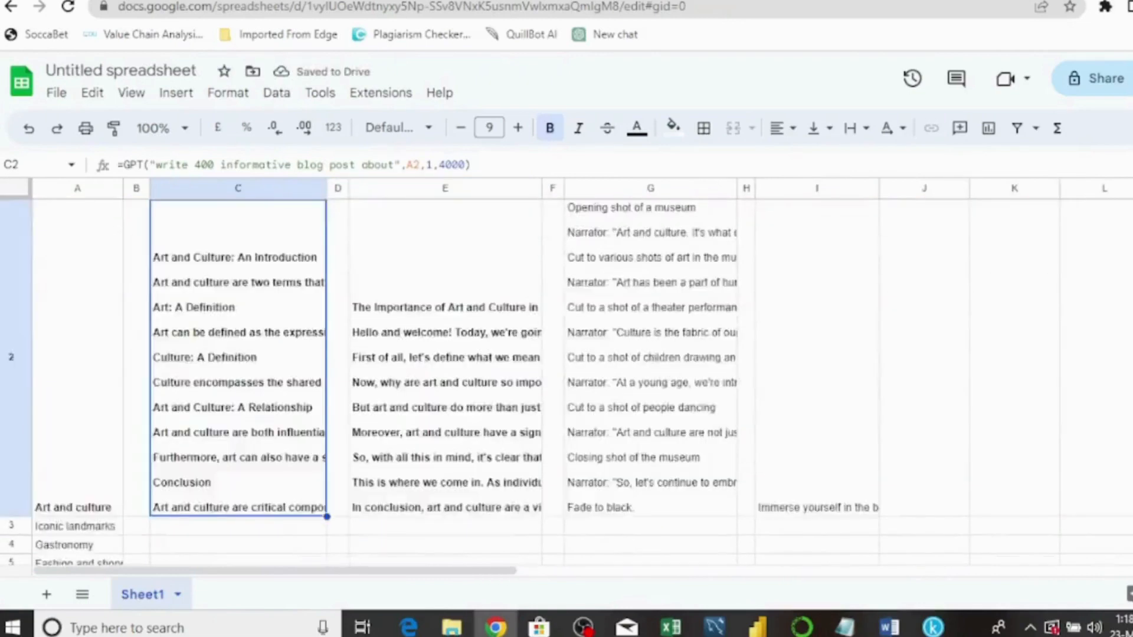
scroll(567, 380, "down", 7)
scroll(566, 381, "up", 5)
scroll(567, 380, "up", 3)
scroll(566, 380, "down", 5)
scroll(566, 381, "up", 6)
- Fill the GPT formulas in C2, E2, G2 and I2 down through the topic rows
left_click_drag(327, 515, 326, 563)
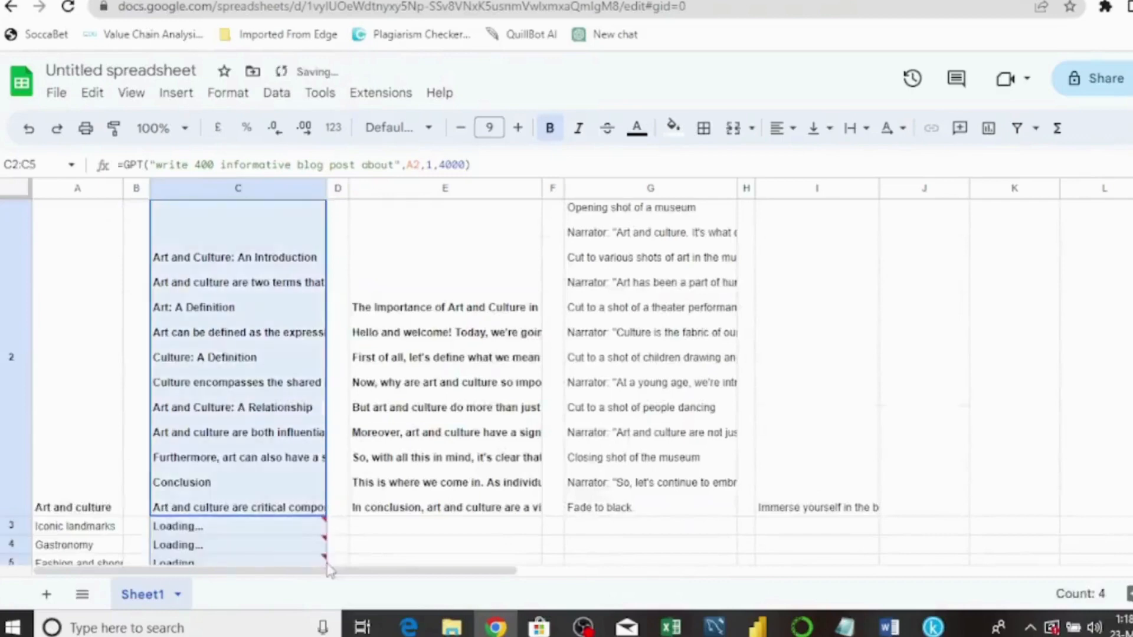
left_click(522, 510)
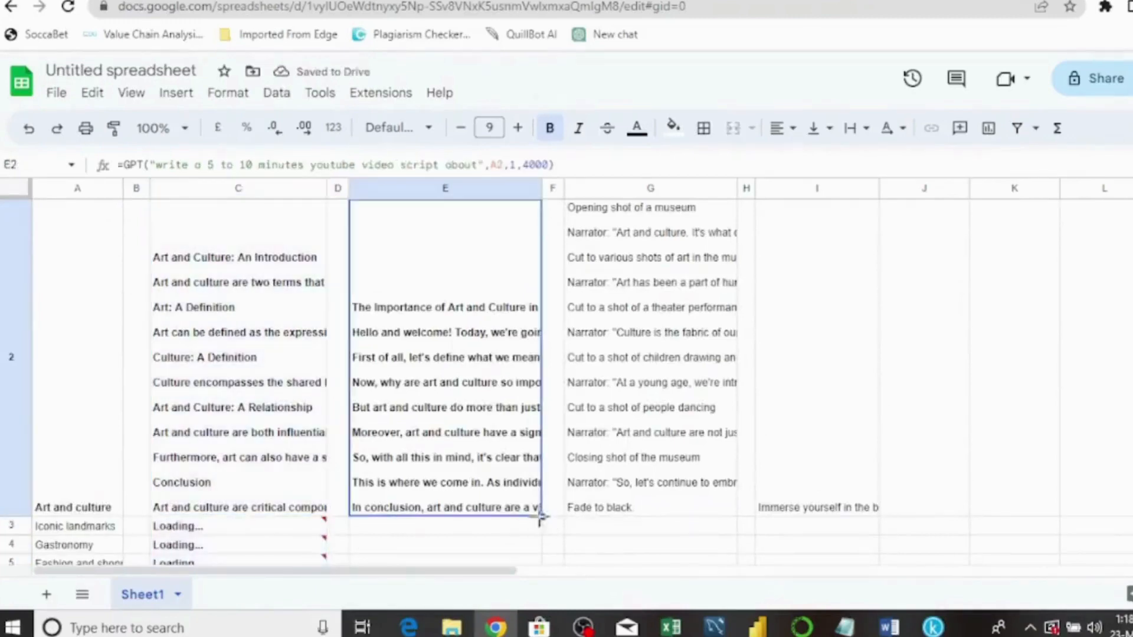
left_click_drag(540, 515, 564, 248)
scroll(649, 384, "up", 3)
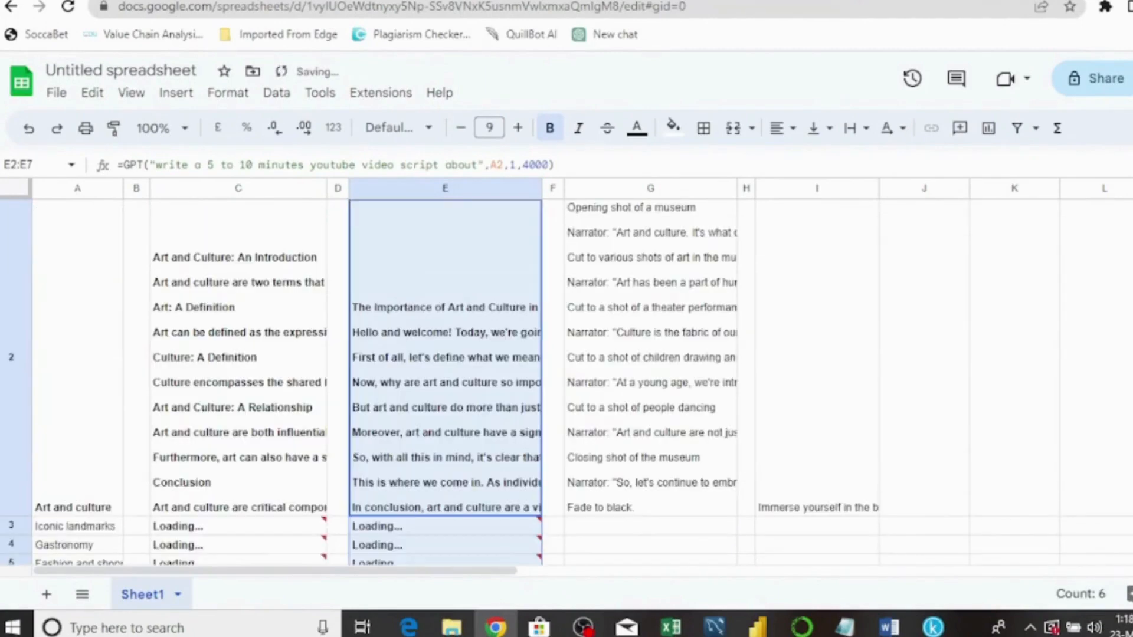
left_click(636, 478)
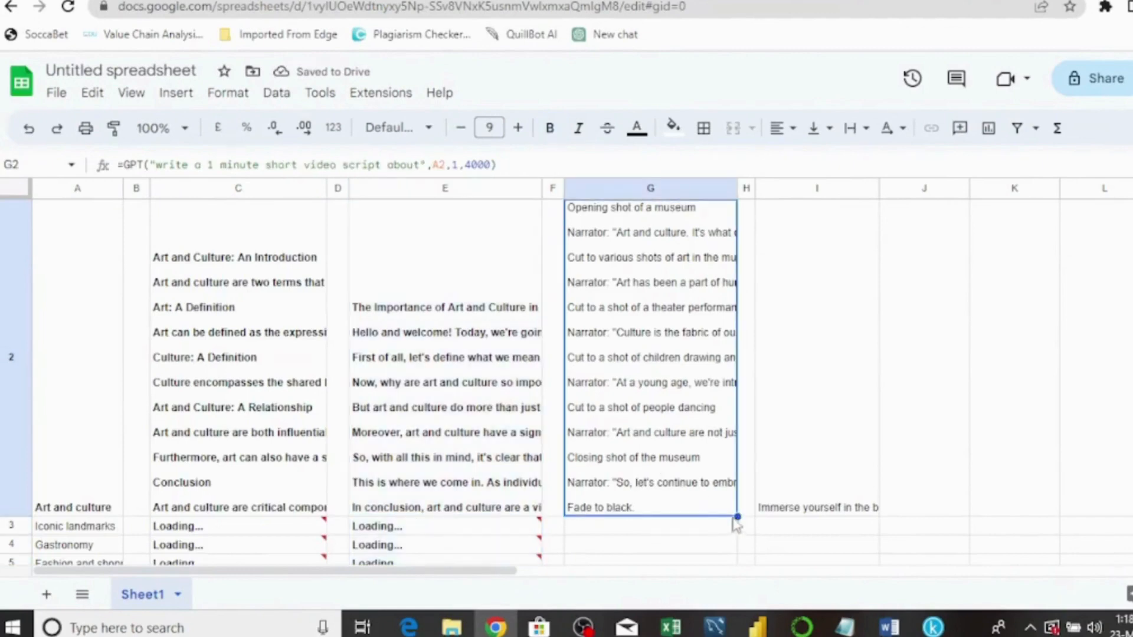
left_click_drag(737, 517, 746, 566)
scroll(648, 383, "up", 5)
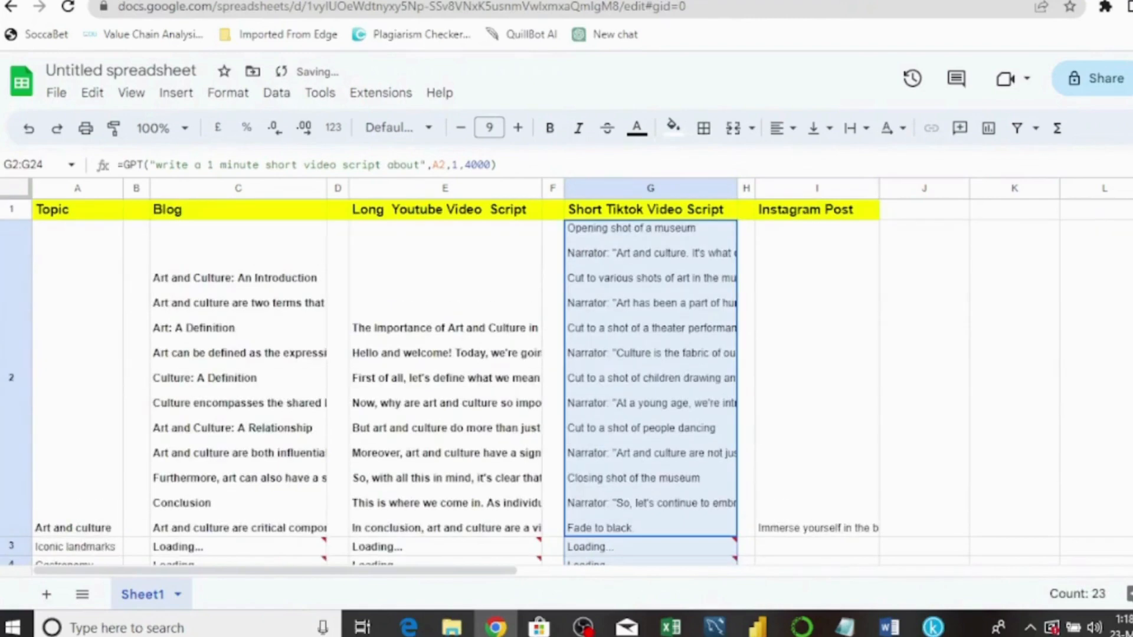
left_click(835, 529)
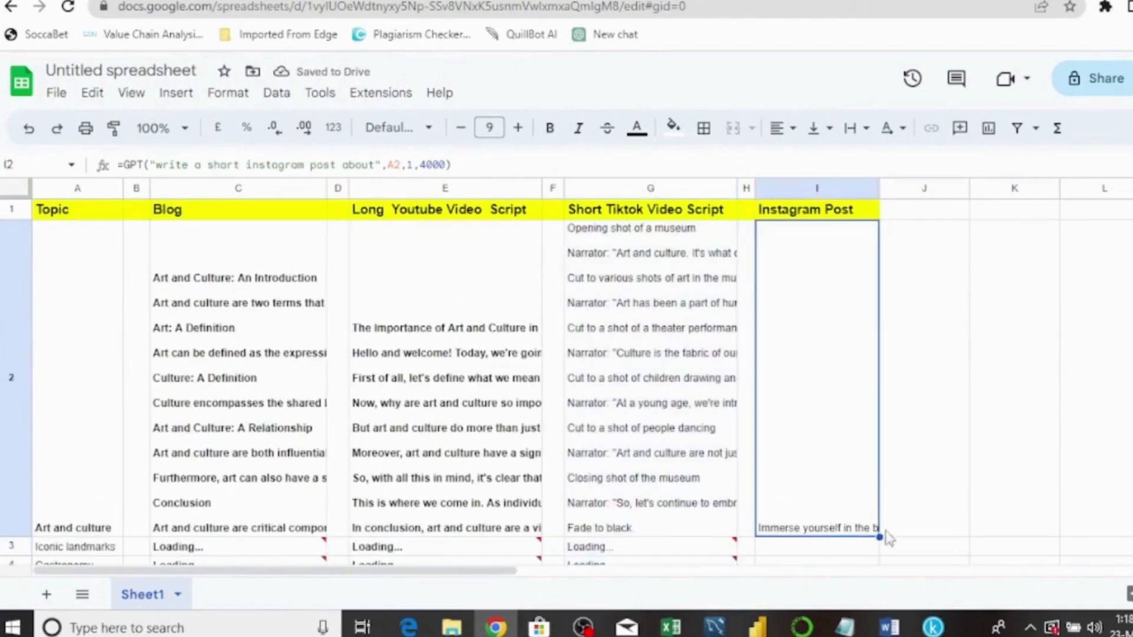
left_click_drag(877, 559, 879, 340)
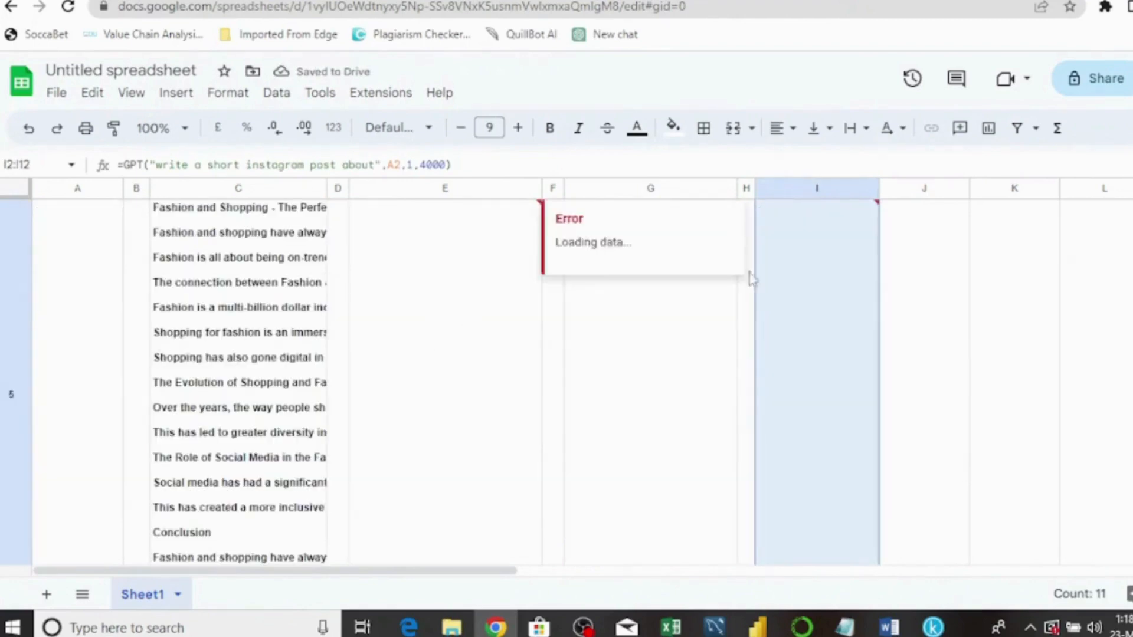
scroll(566, 378, "up", 10)
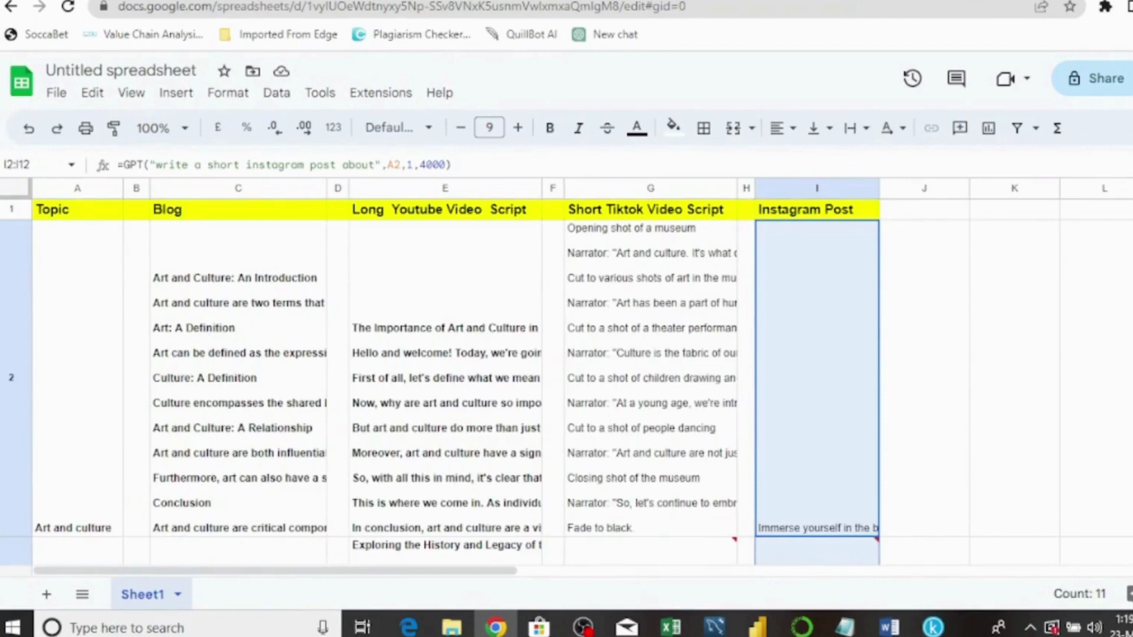
left_click(253, 341)
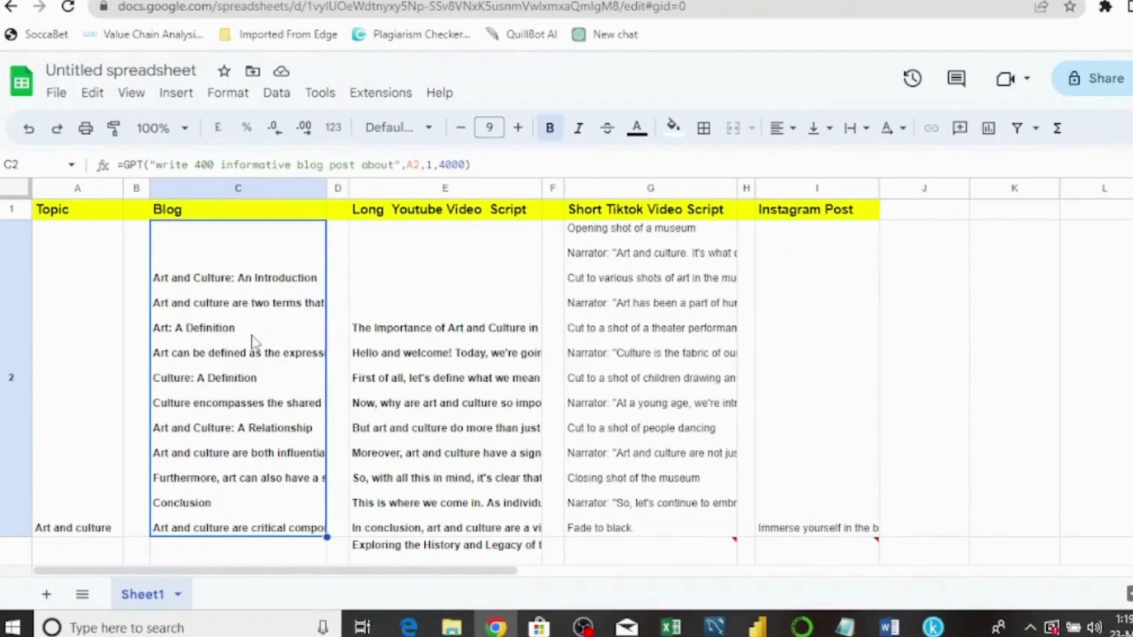
left_click(484, 345)
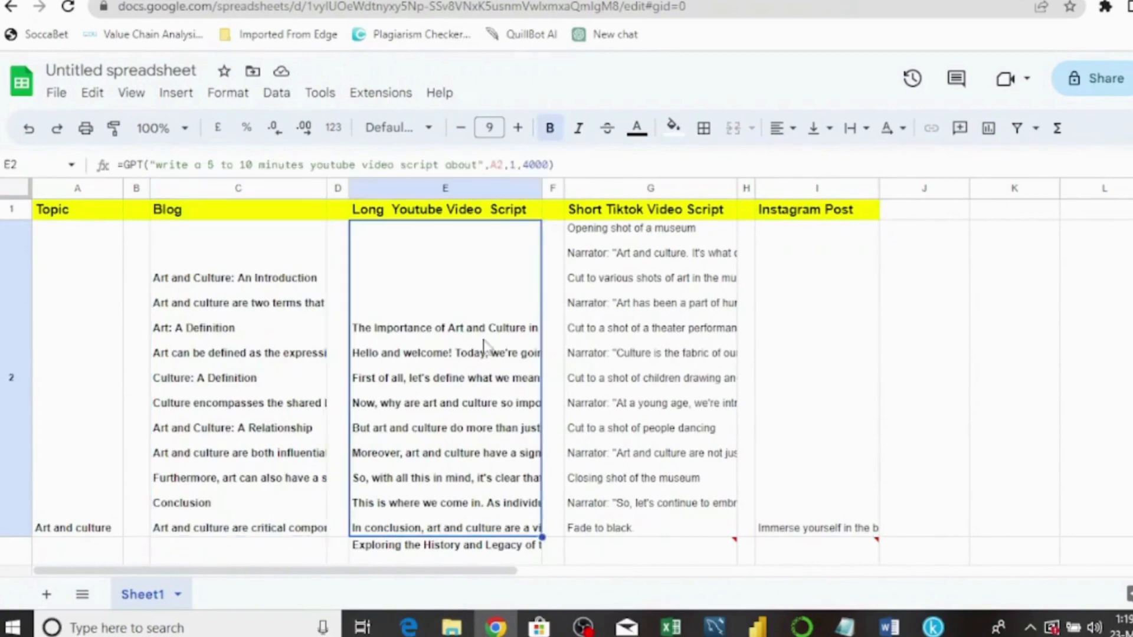